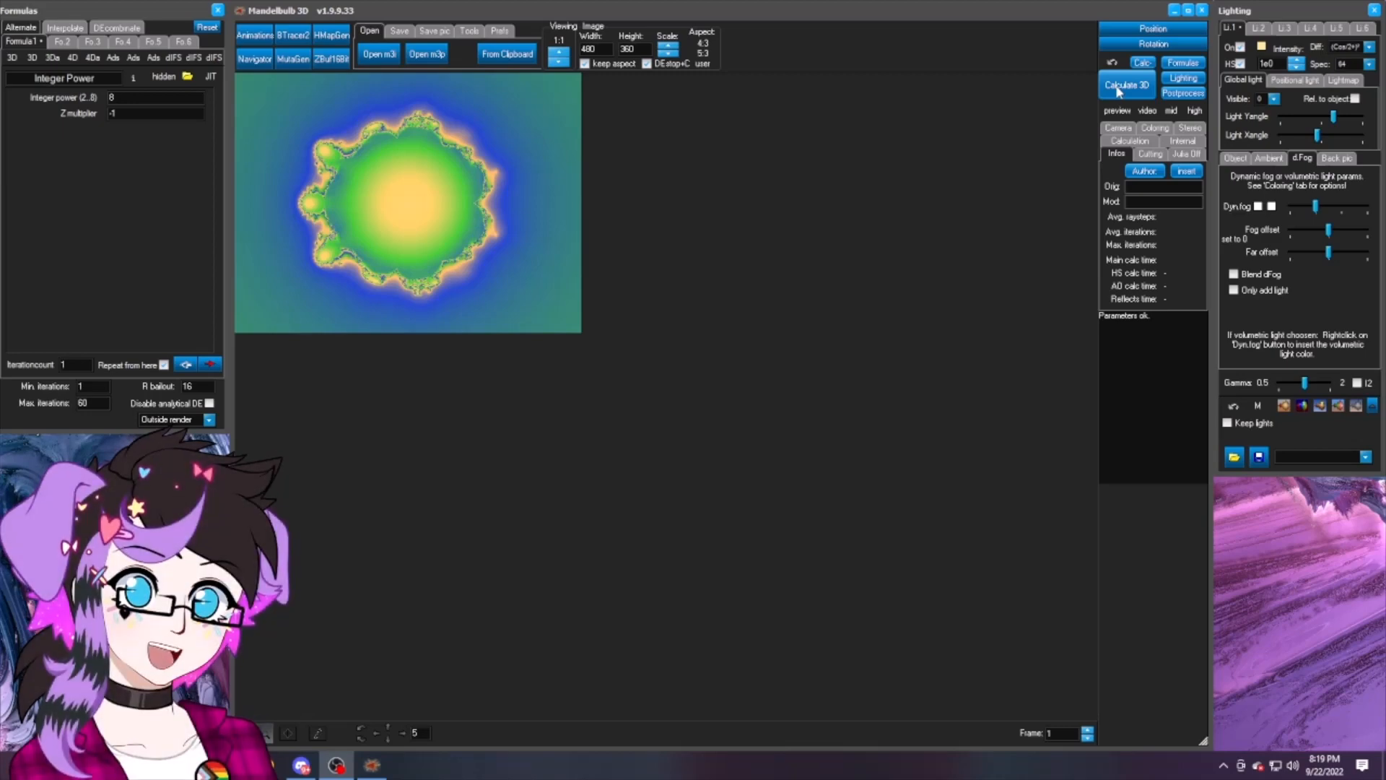
Step: Render the default Integer Power fractal, then enlarge the image width to 4500 with its aspect kept and render it again
{"action": "left_click", "coordinate": [1117, 87]}
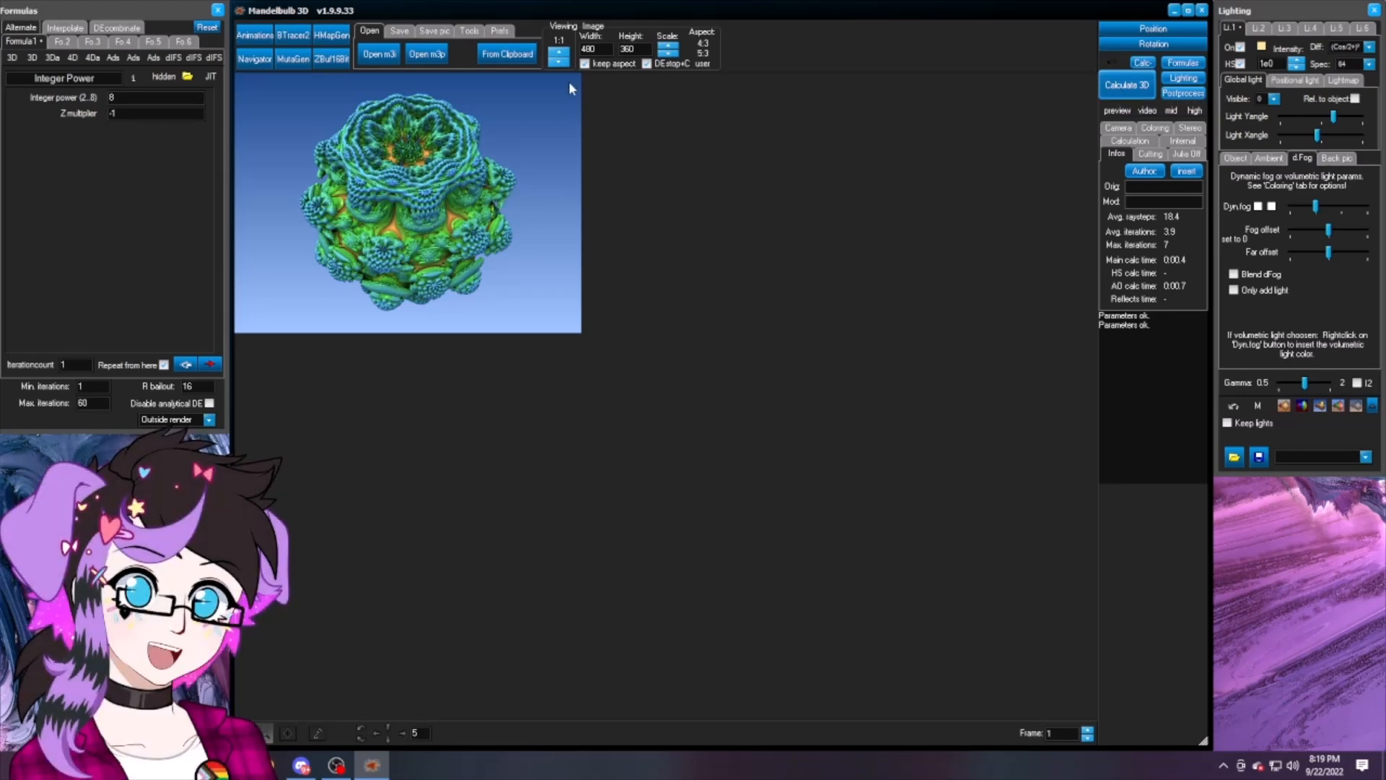
{"action": "left_click", "coordinate": [602, 49]}
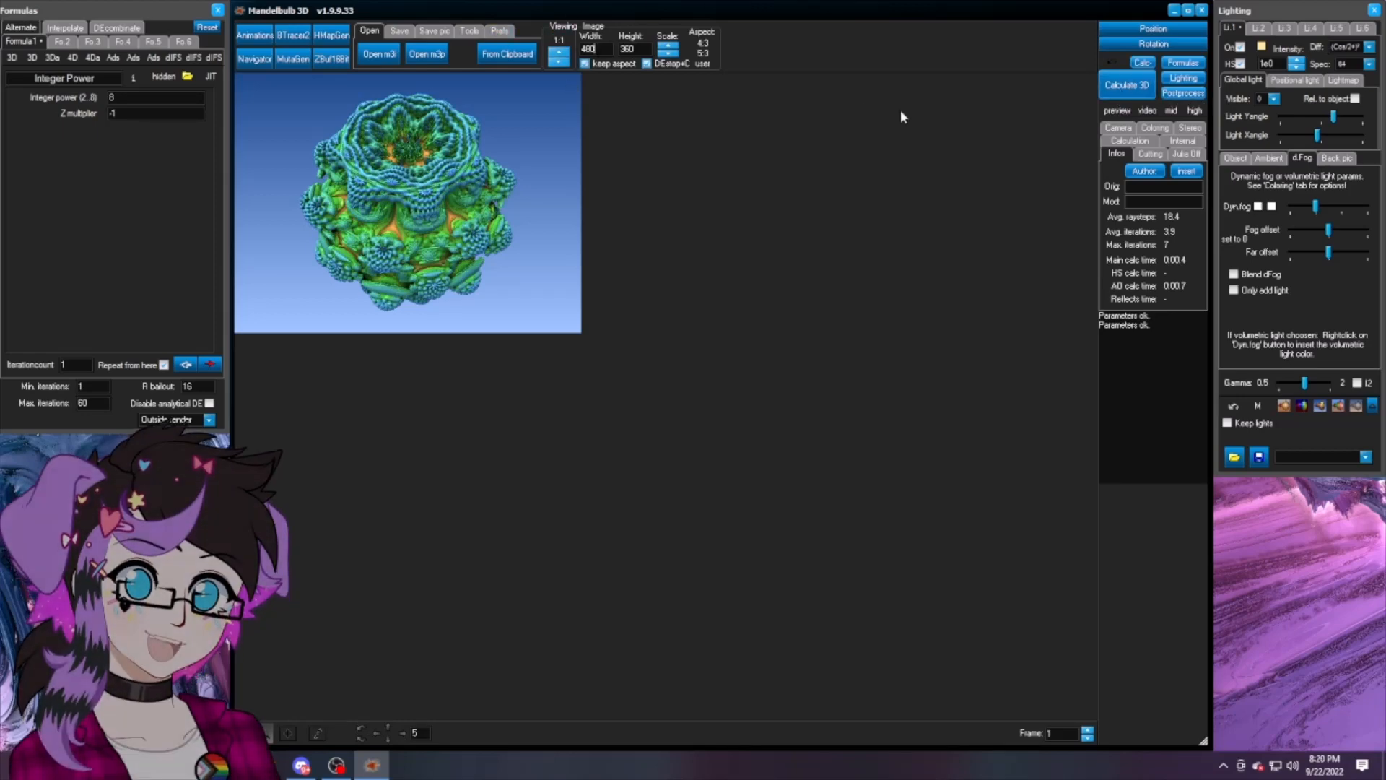
{"action": "key", "text": "BackSpace"}
{"action": "key", "text": "BackSpace"}
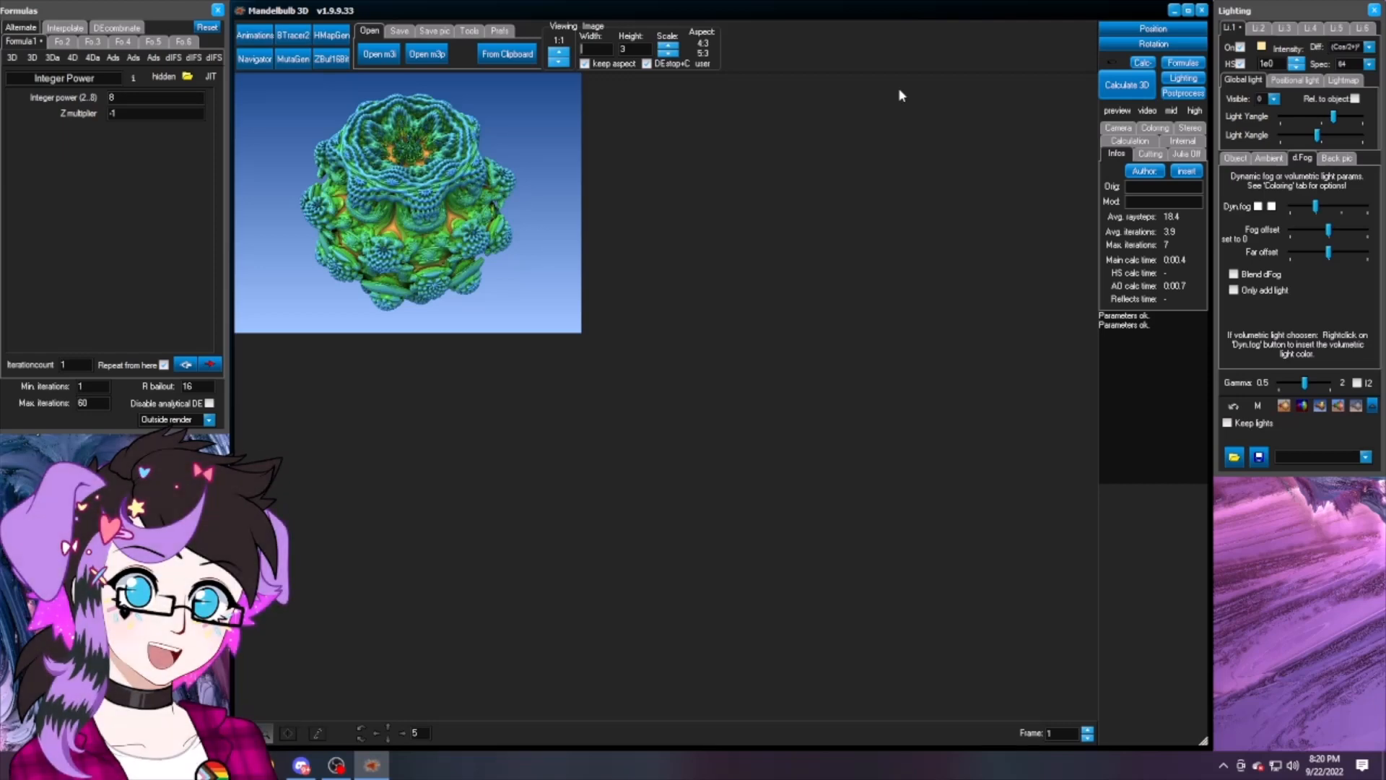
{"action": "type", "text": "00"}
{"action": "left_click", "coordinate": [1122, 85]}
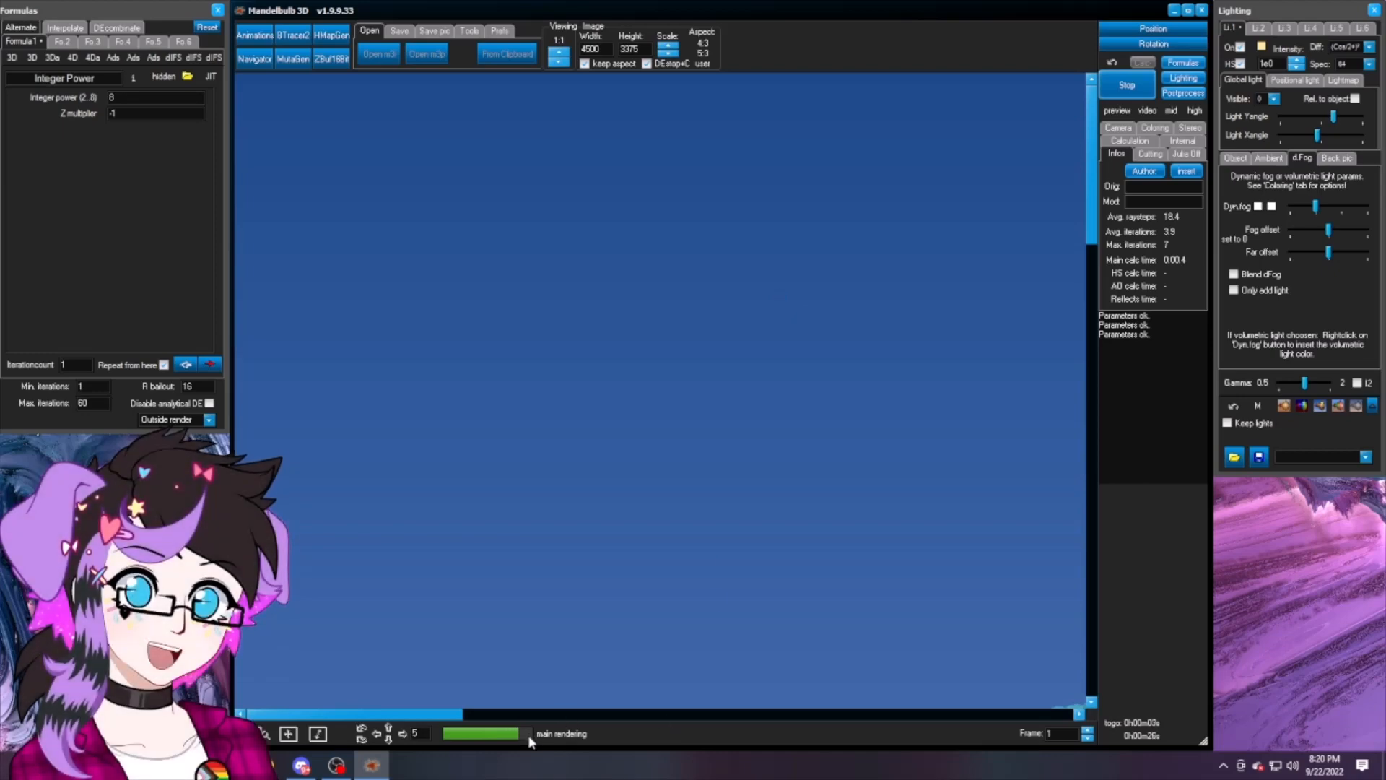
Step: Open MutaGen and maximize the formula-exchange probability, with a lower probability and higher strength for changing formula parameters
{"action": "left_click", "coordinate": [300, 62]}
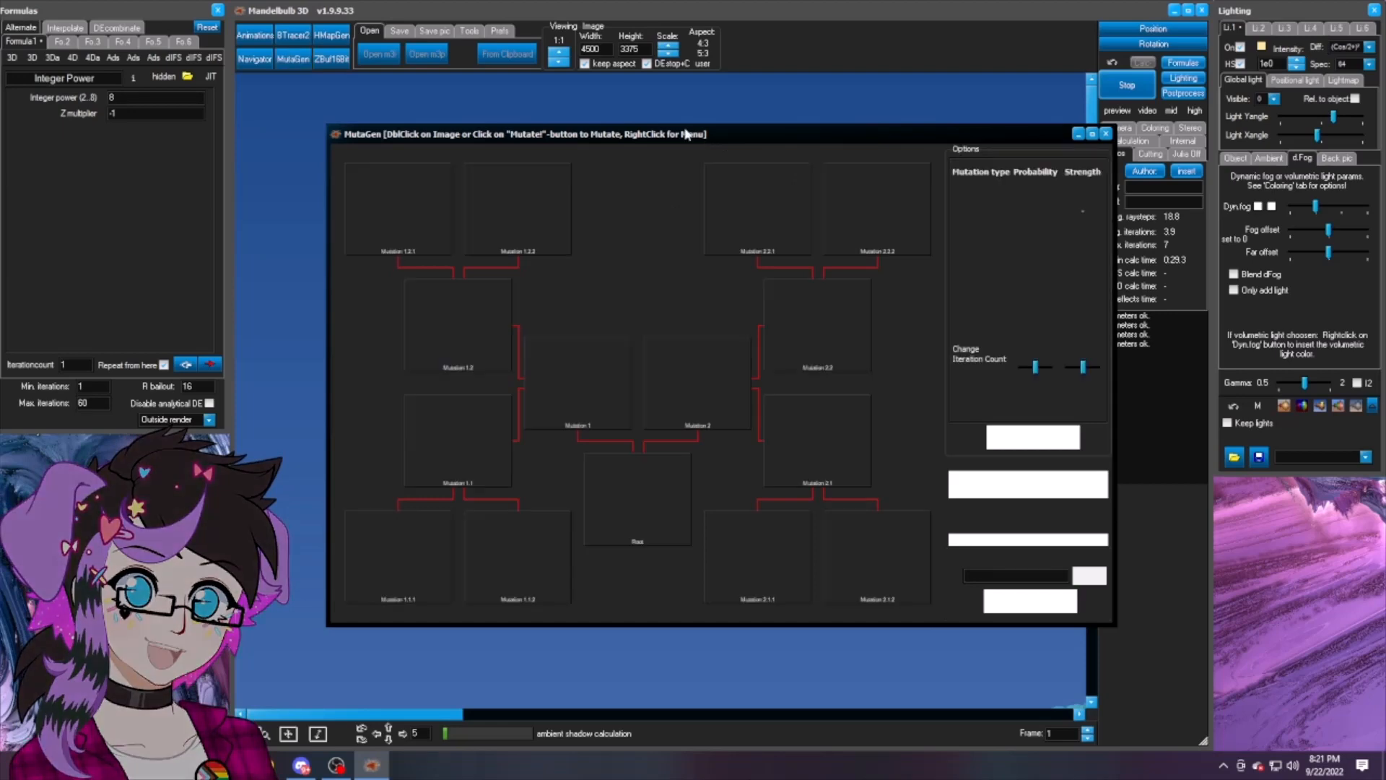
{"action": "left_click_drag", "start_coordinate": [650, 114], "coordinate": [635, 89]}
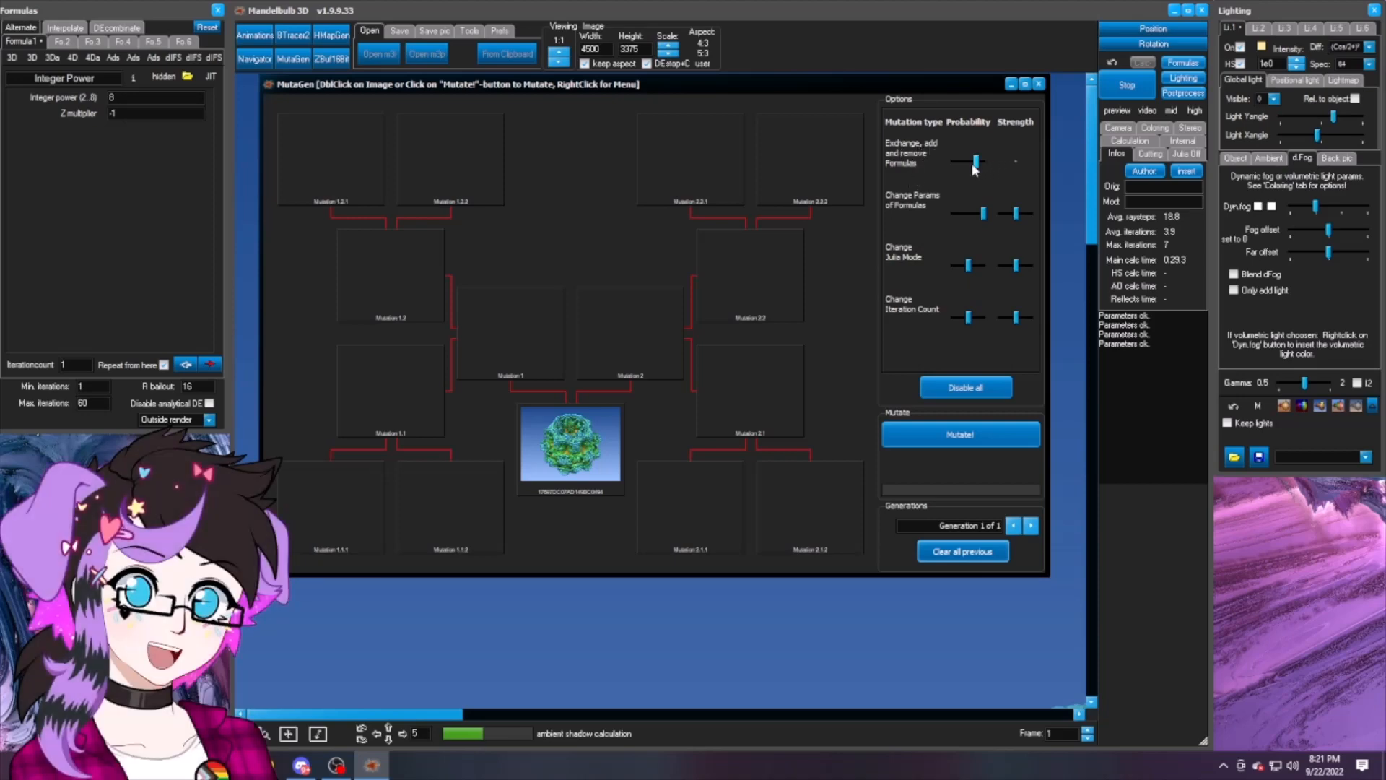
{"action": "left_click_drag", "start_coordinate": [974, 164], "coordinate": [984, 162]}
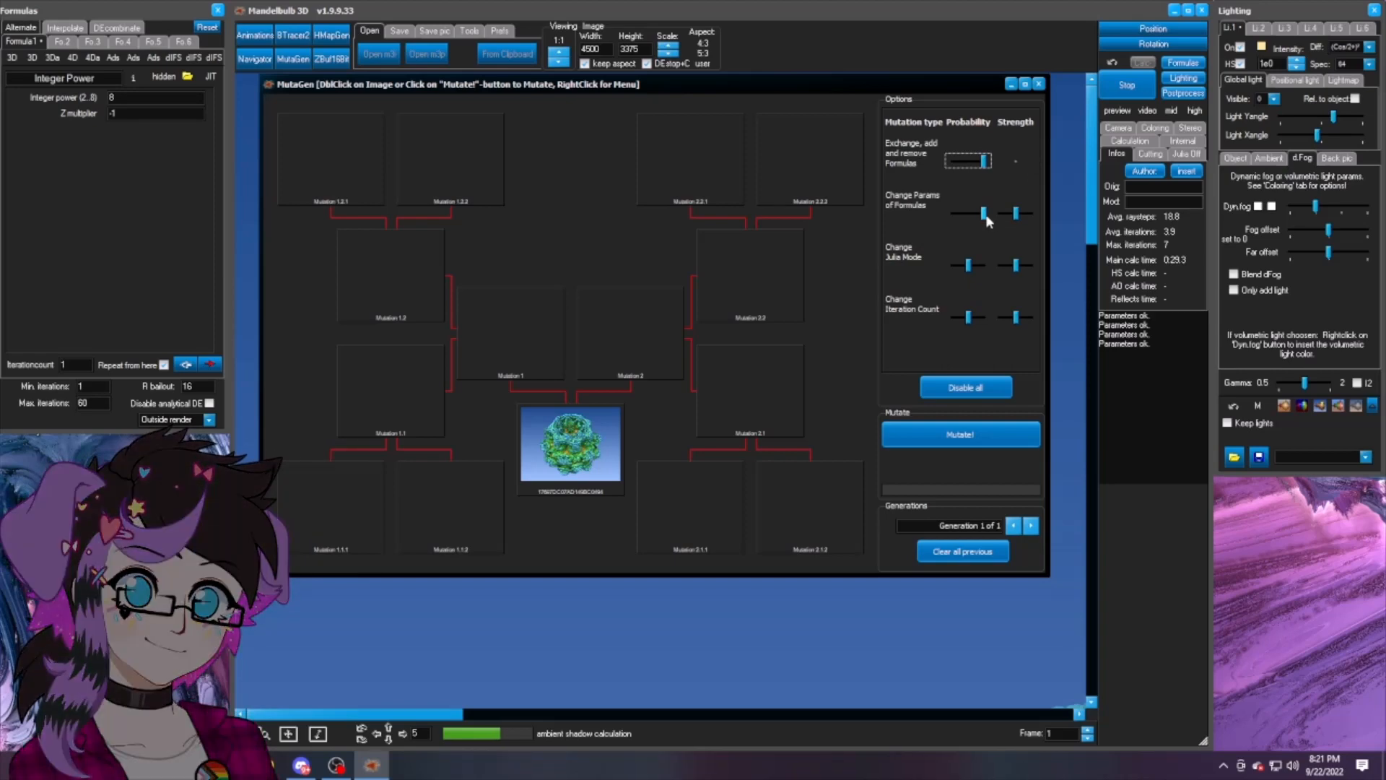
{"action": "left_click_drag", "start_coordinate": [986, 218], "coordinate": [976, 221]}
{"action": "left_click", "coordinate": [1017, 213]}
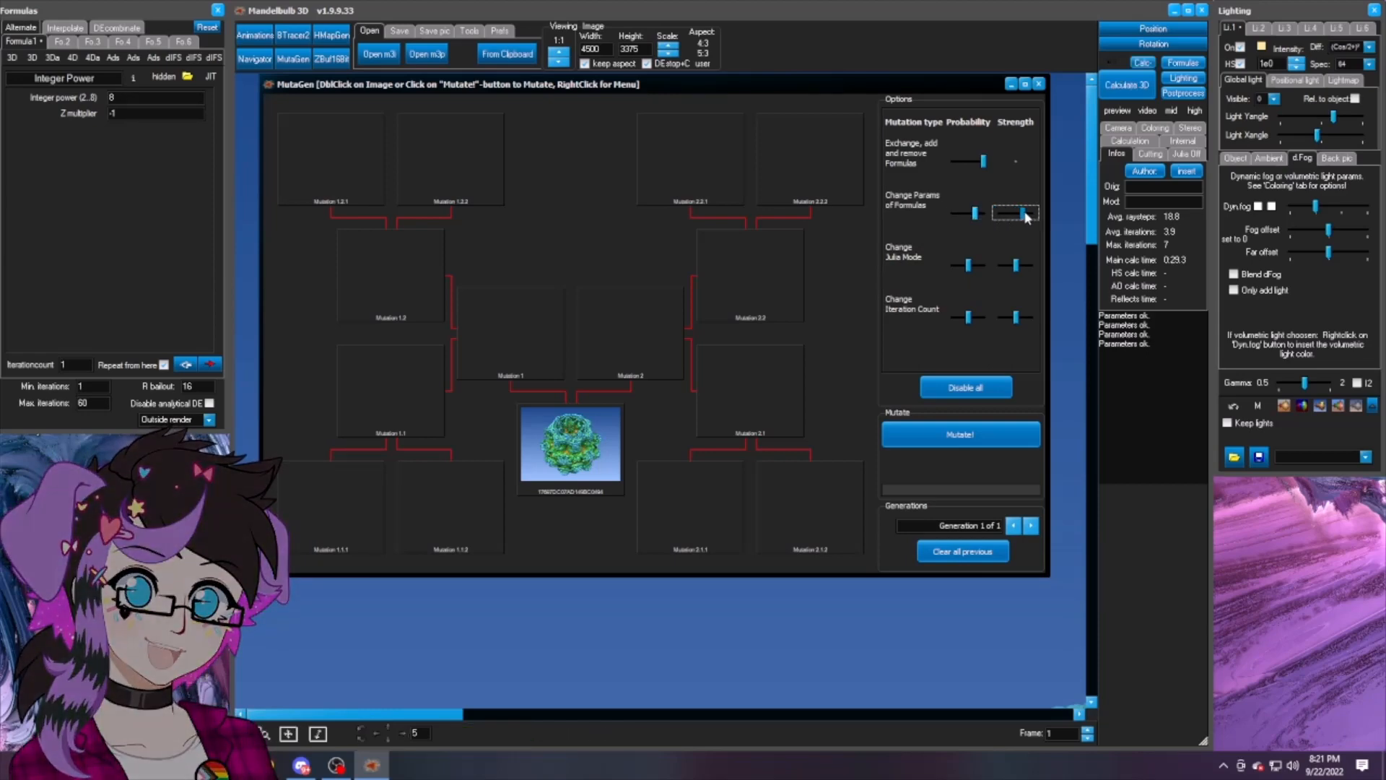
{"action": "left_click_drag", "start_coordinate": [1019, 213], "coordinate": [1024, 216]}
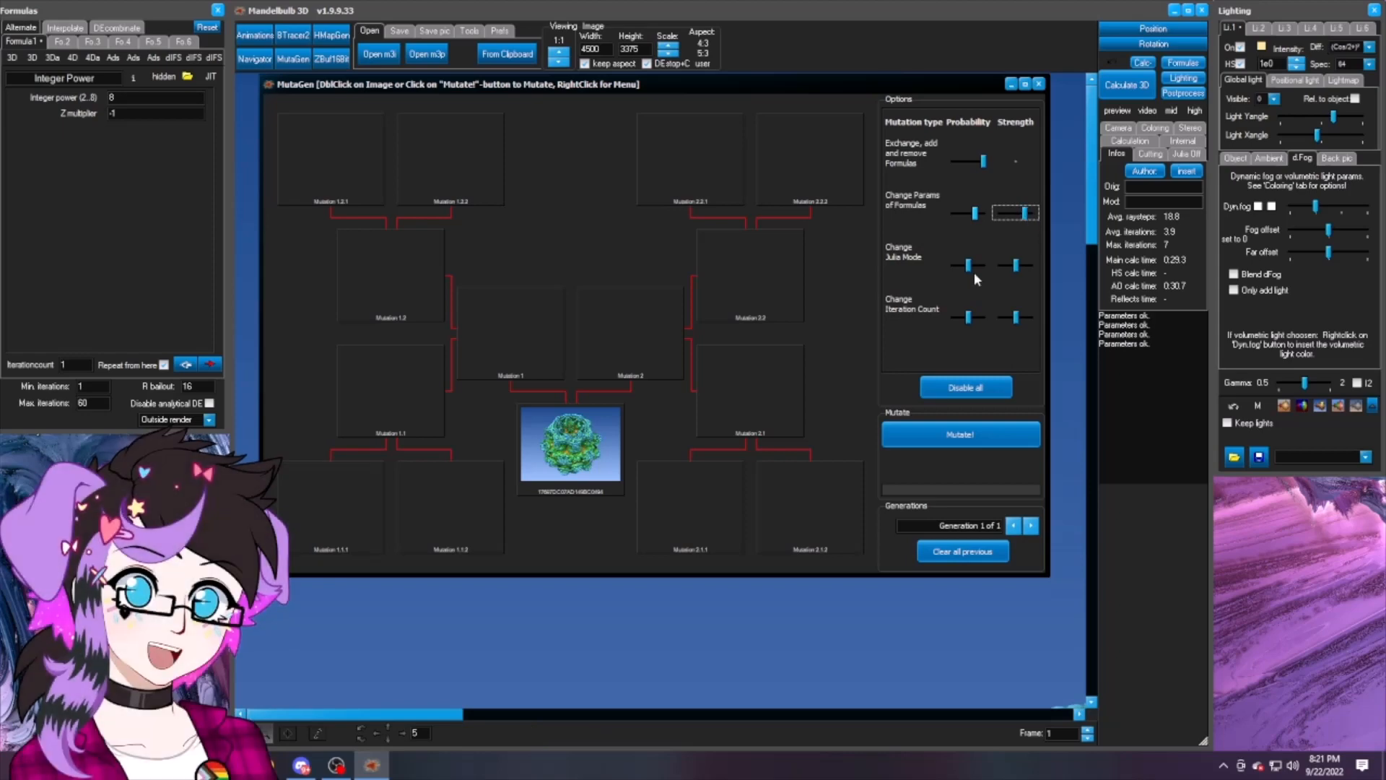
Step: Maximize the Julia Mode probability, lower the formula-parameter probability, slightly raise the Iteration Count strength, and generate mutations from the root fractal
{"action": "left_click_drag", "start_coordinate": [971, 268], "coordinate": [987, 266]}
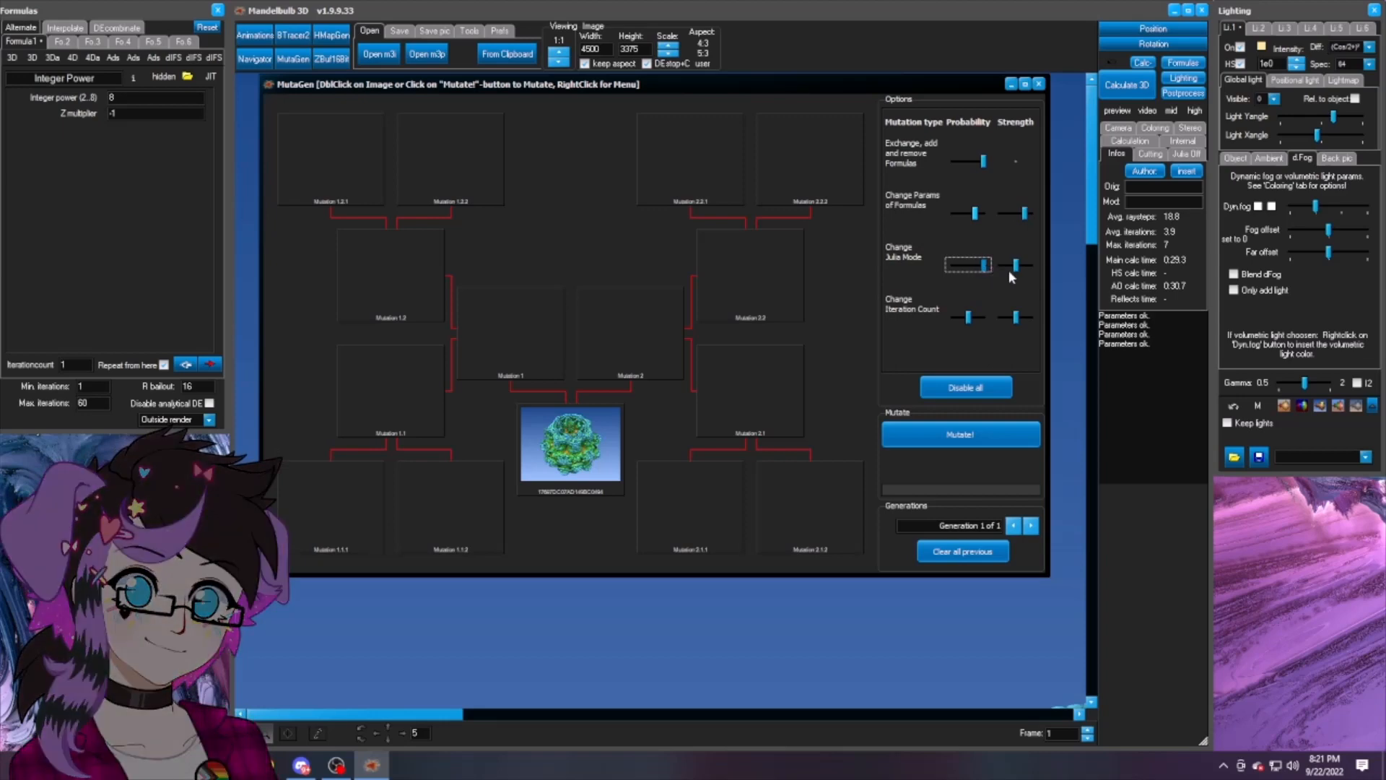
{"action": "left_click", "coordinate": [977, 215]}
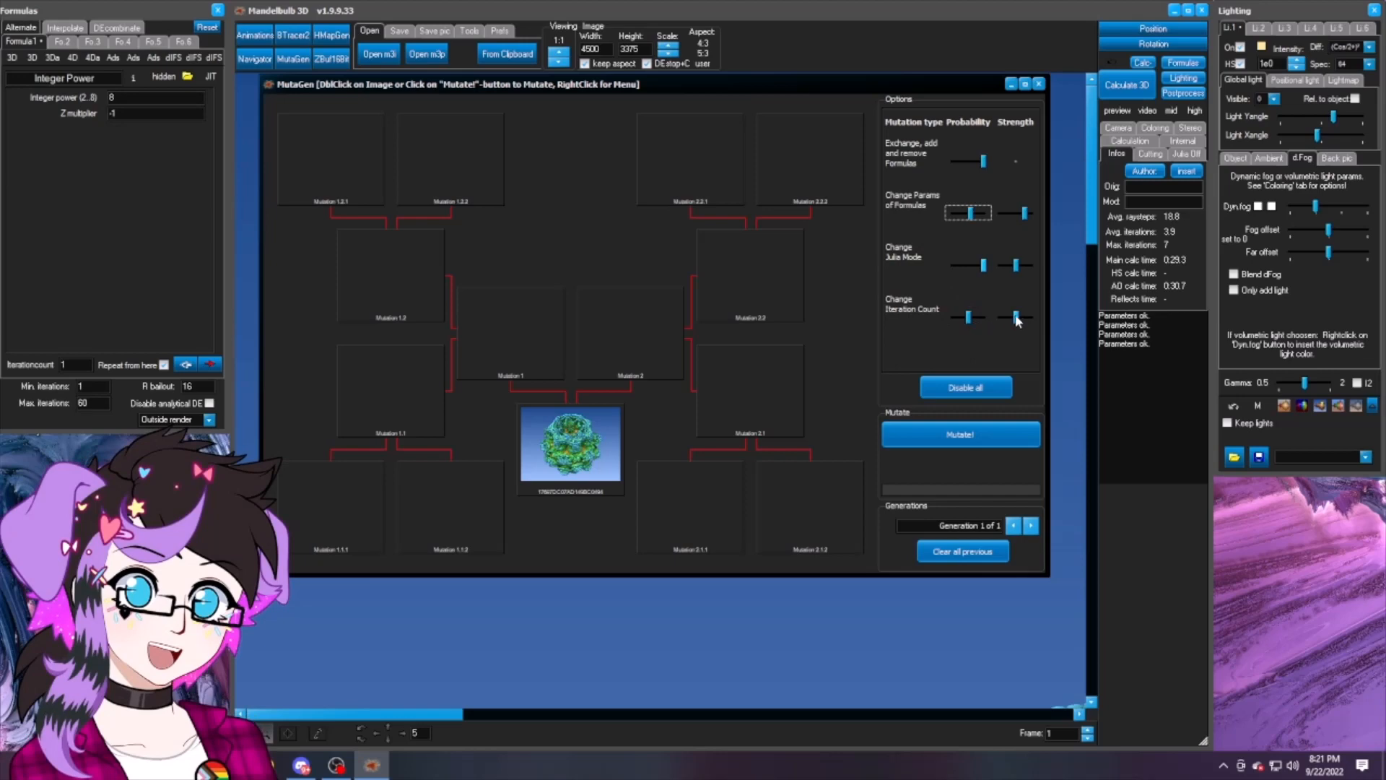
{"action": "left_click_drag", "start_coordinate": [1018, 320], "coordinate": [1023, 317]}
{"action": "left_click", "coordinate": [1004, 434]}
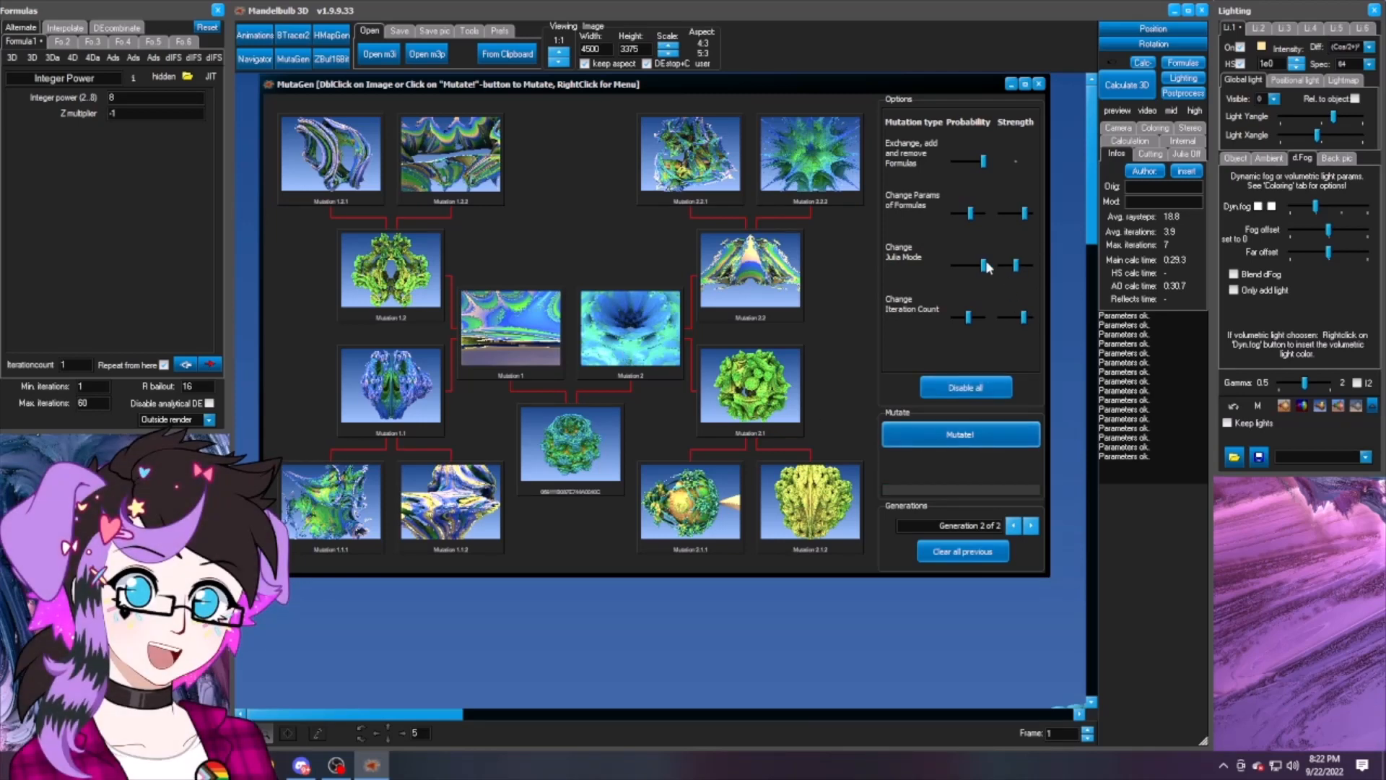
Step: Lower the Julia Mode probability and breed three more generations, from the root, from Mutation 2.1, and from Mutation 2.2
{"action": "left_click_drag", "start_coordinate": [988, 267], "coordinate": [979, 268]}
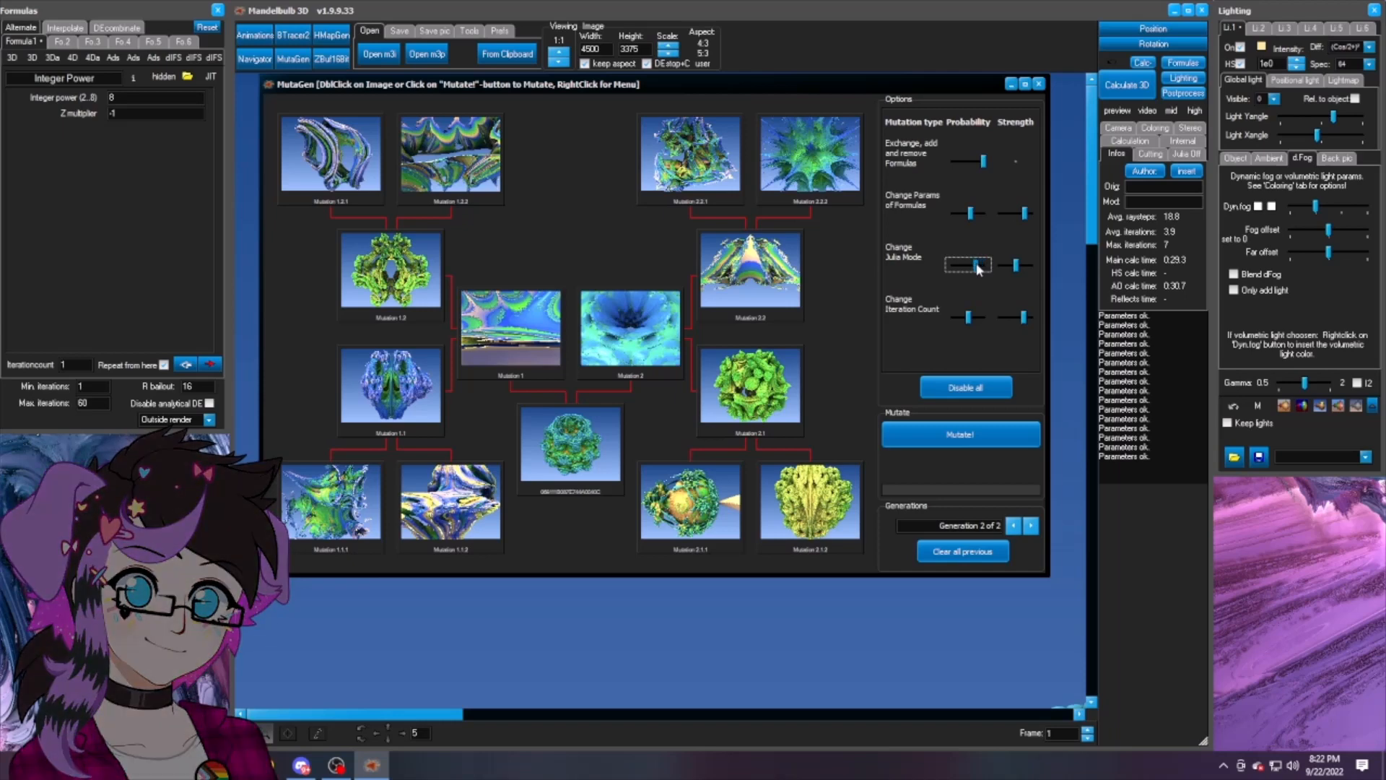
{"action": "left_click", "coordinate": [998, 433]}
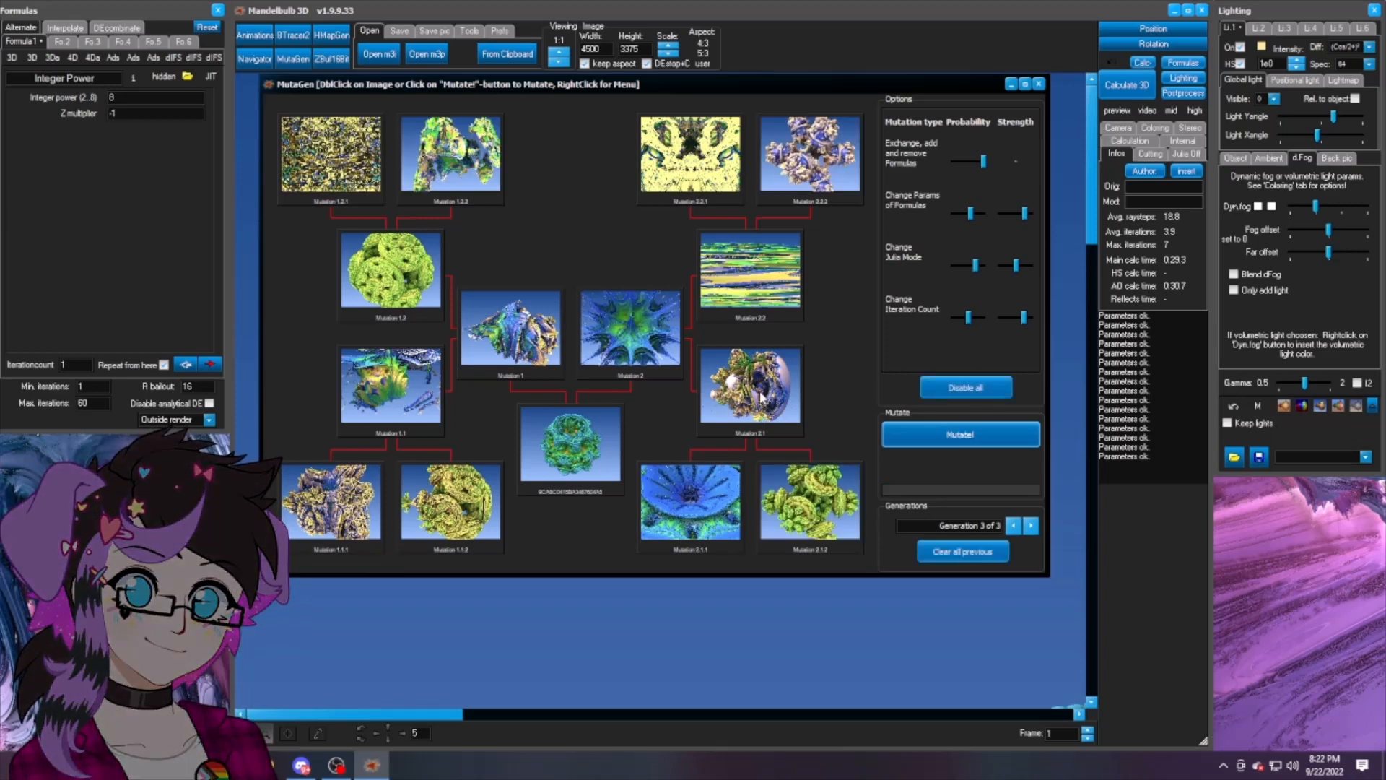
{"action": "double_click", "coordinate": [761, 395]}
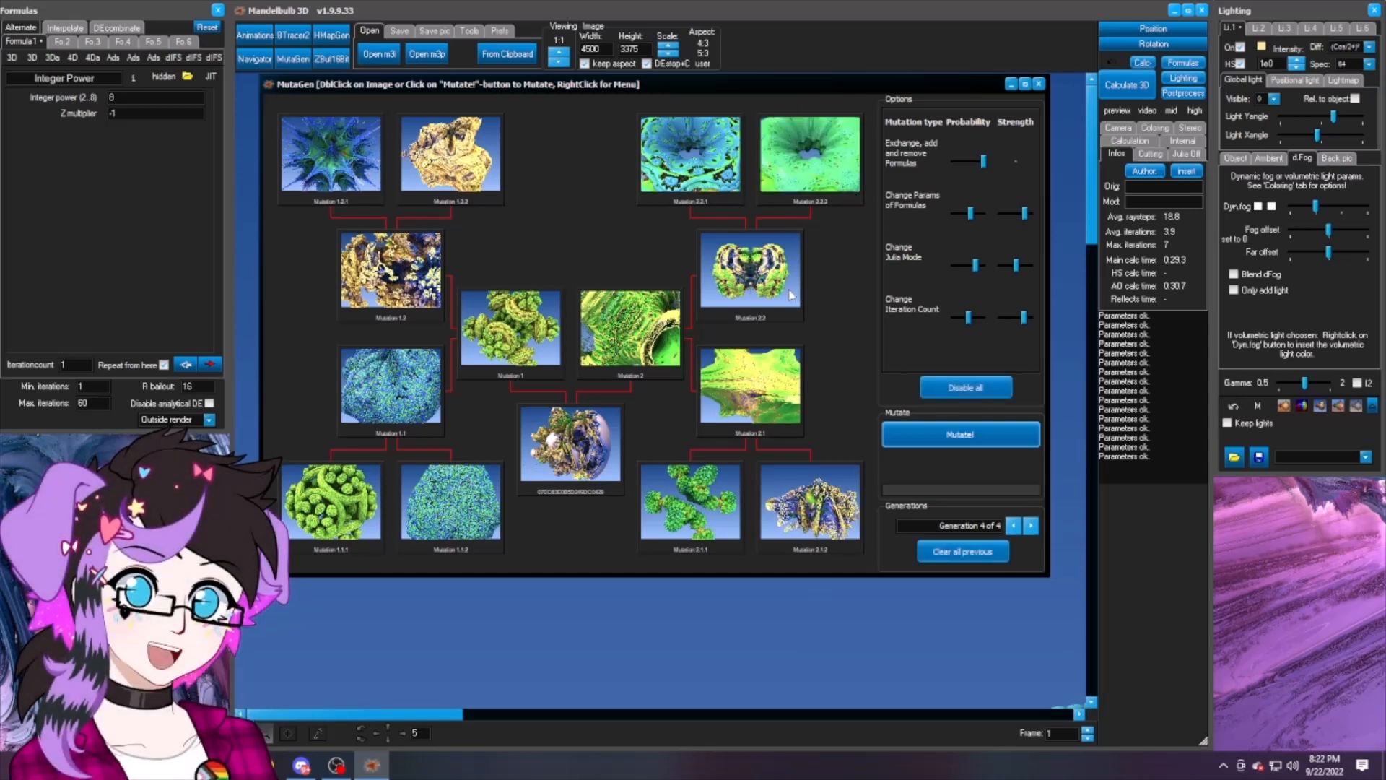
{"action": "double_click", "coordinate": [751, 273]}
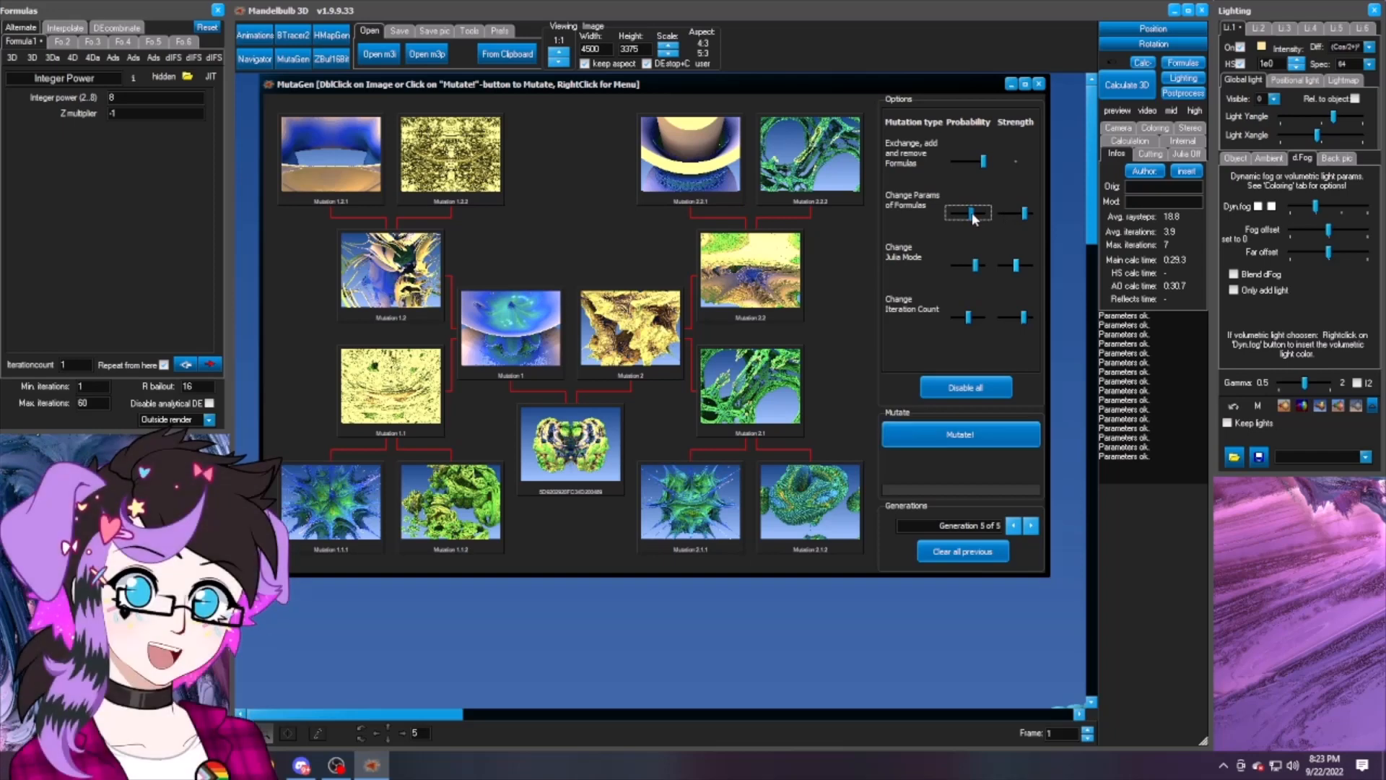
Step: Lower the formula-exchange probability, raise the formula-parameter probability and strength and the Julia Mode strength, and mutate the root again
{"action": "left_click_drag", "start_coordinate": [971, 213], "coordinate": [977, 213]}
{"action": "left_click_drag", "start_coordinate": [988, 166], "coordinate": [976, 168]}
{"action": "left_click_drag", "start_coordinate": [1028, 218], "coordinate": [1035, 222]}
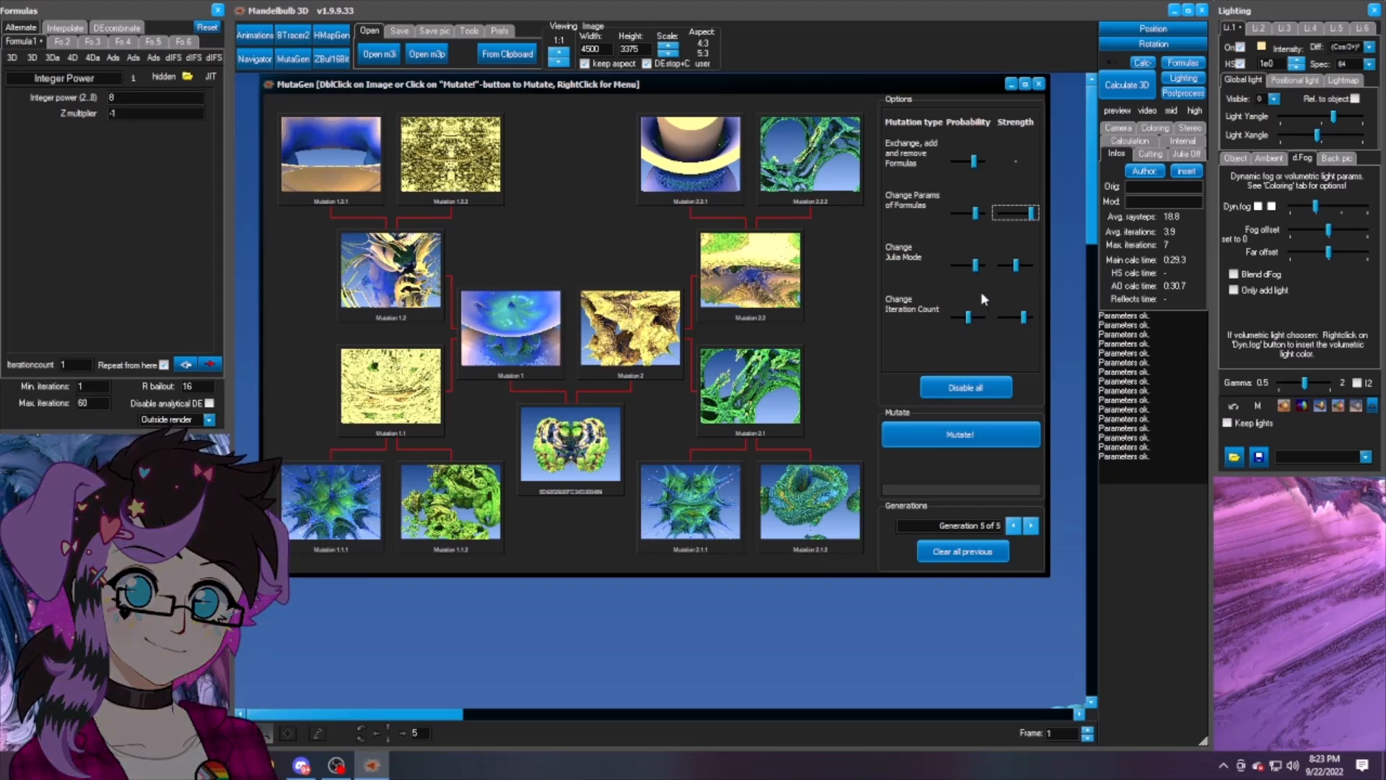
{"action": "left_click_drag", "start_coordinate": [1017, 272], "coordinate": [1021, 273]}
{"action": "left_click", "coordinate": [960, 437]}
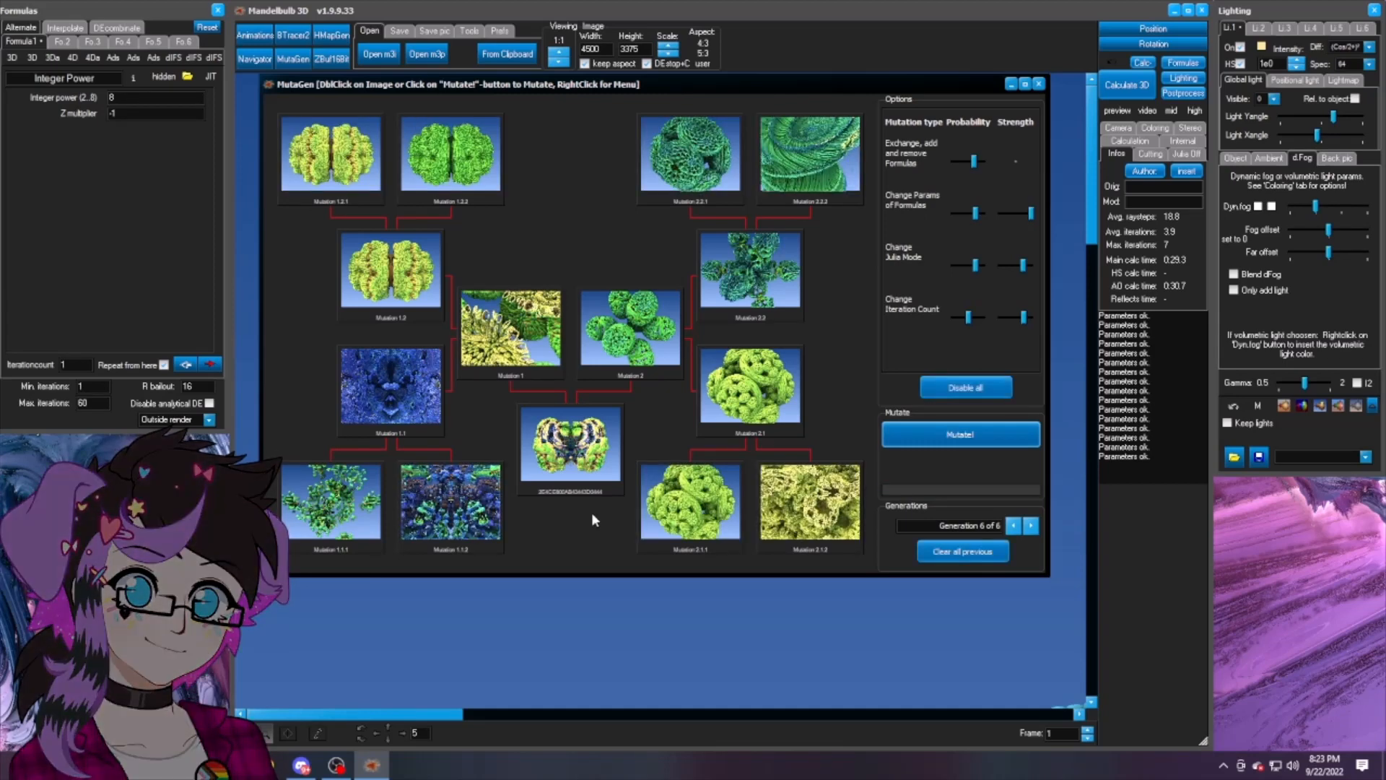
Step: Breed further generations from Mutation 1.1.2, from the green Mutation 2.1.1, and from the resulting root
{"action": "double_click", "coordinate": [440, 489]}
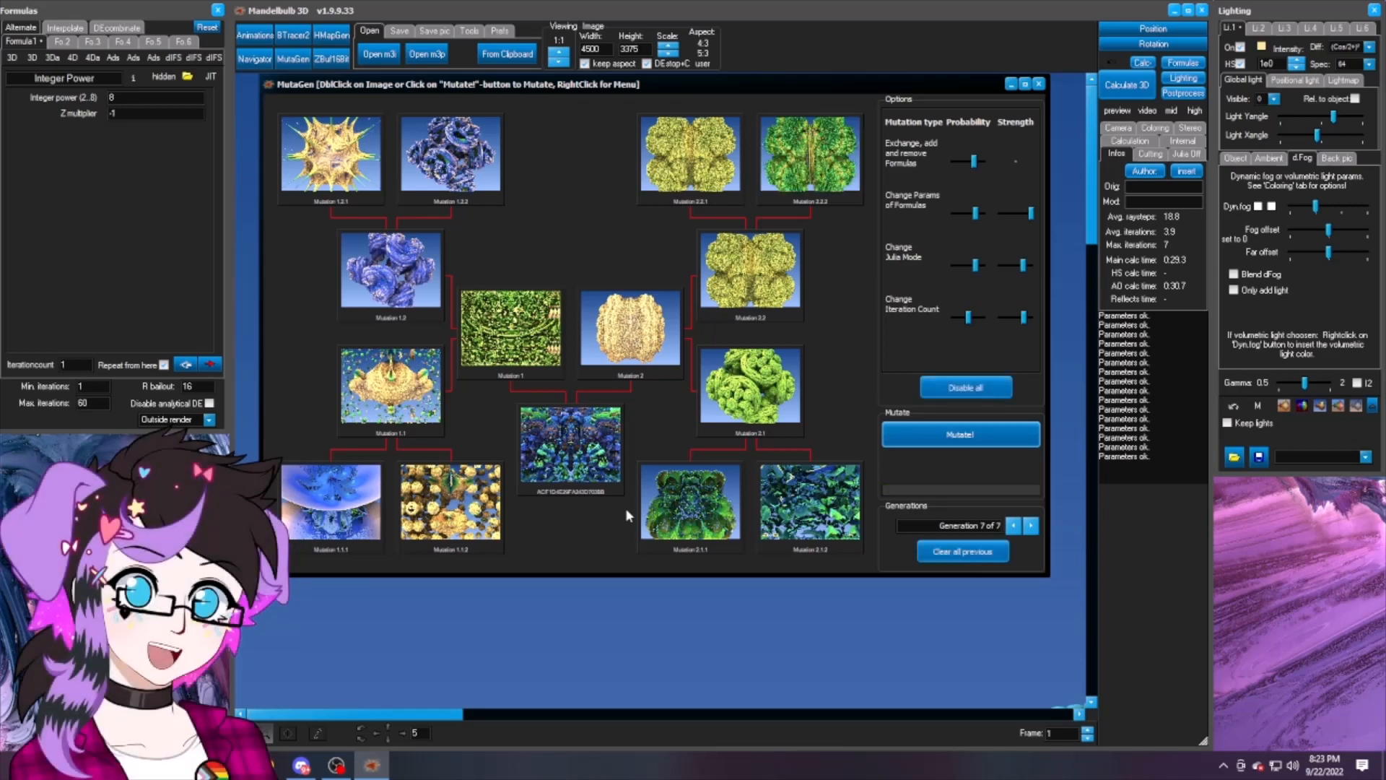
{"action": "double_click", "coordinate": [677, 510]}
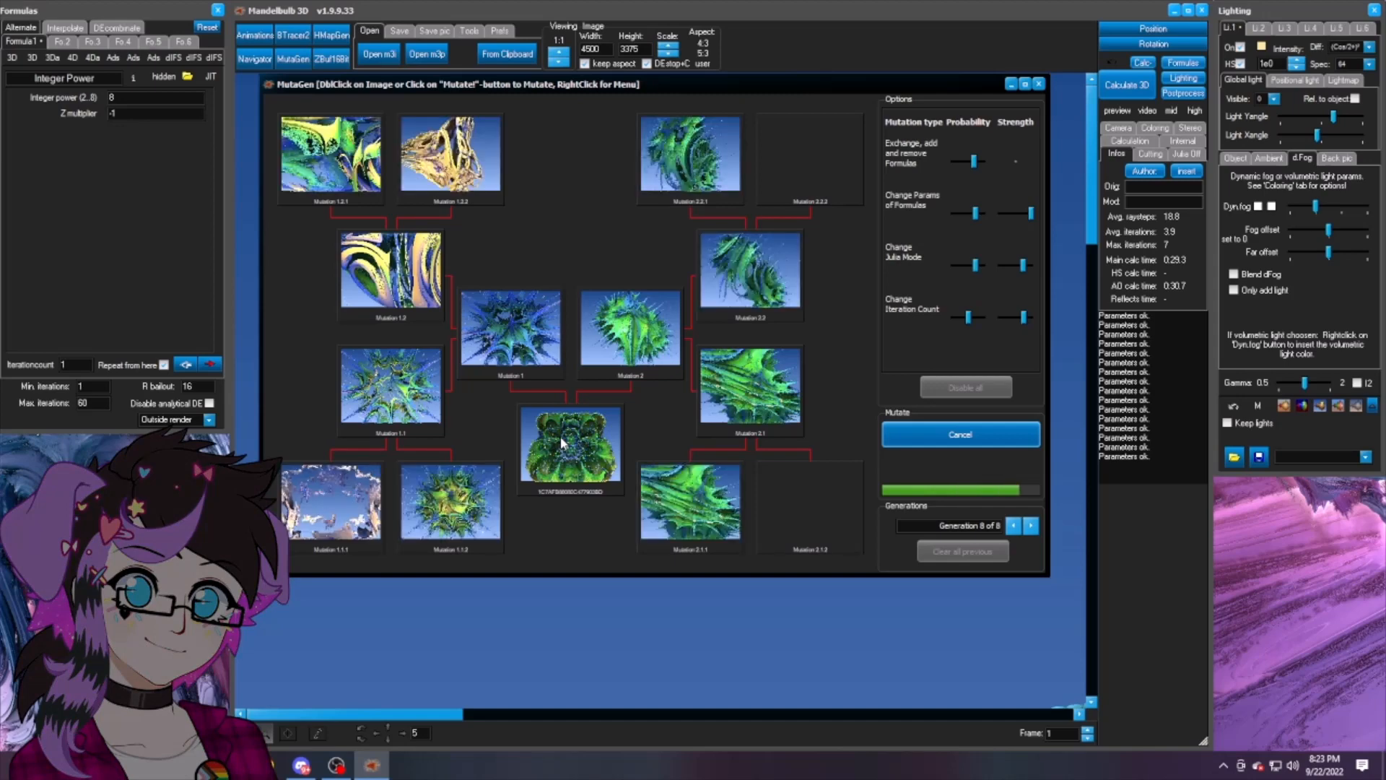
{"action": "double_click", "coordinate": [562, 441]}
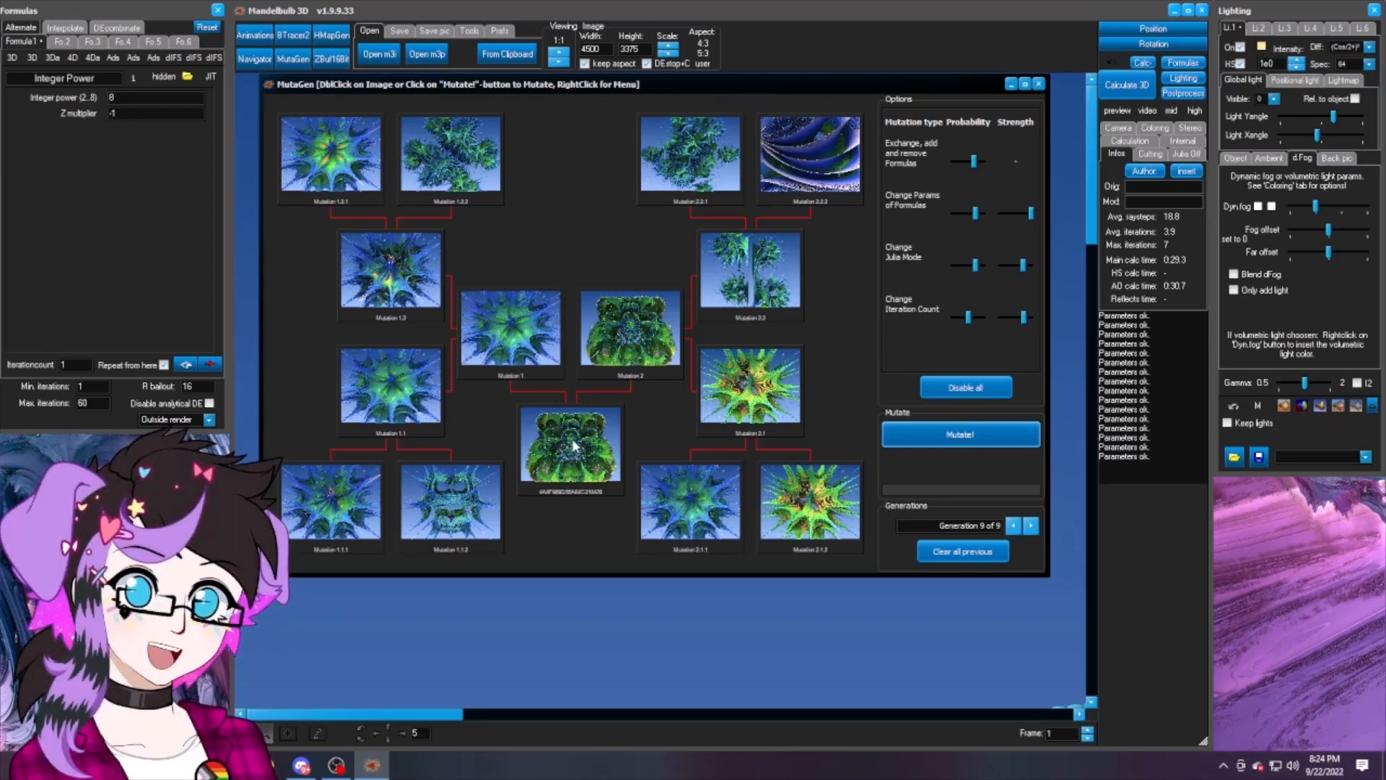
Step: Send the parameters of MutaGen's green root fractal to the main window
{"action": "right_click", "coordinate": [575, 446]}
{"action": "left_click", "coordinate": [583, 449]}
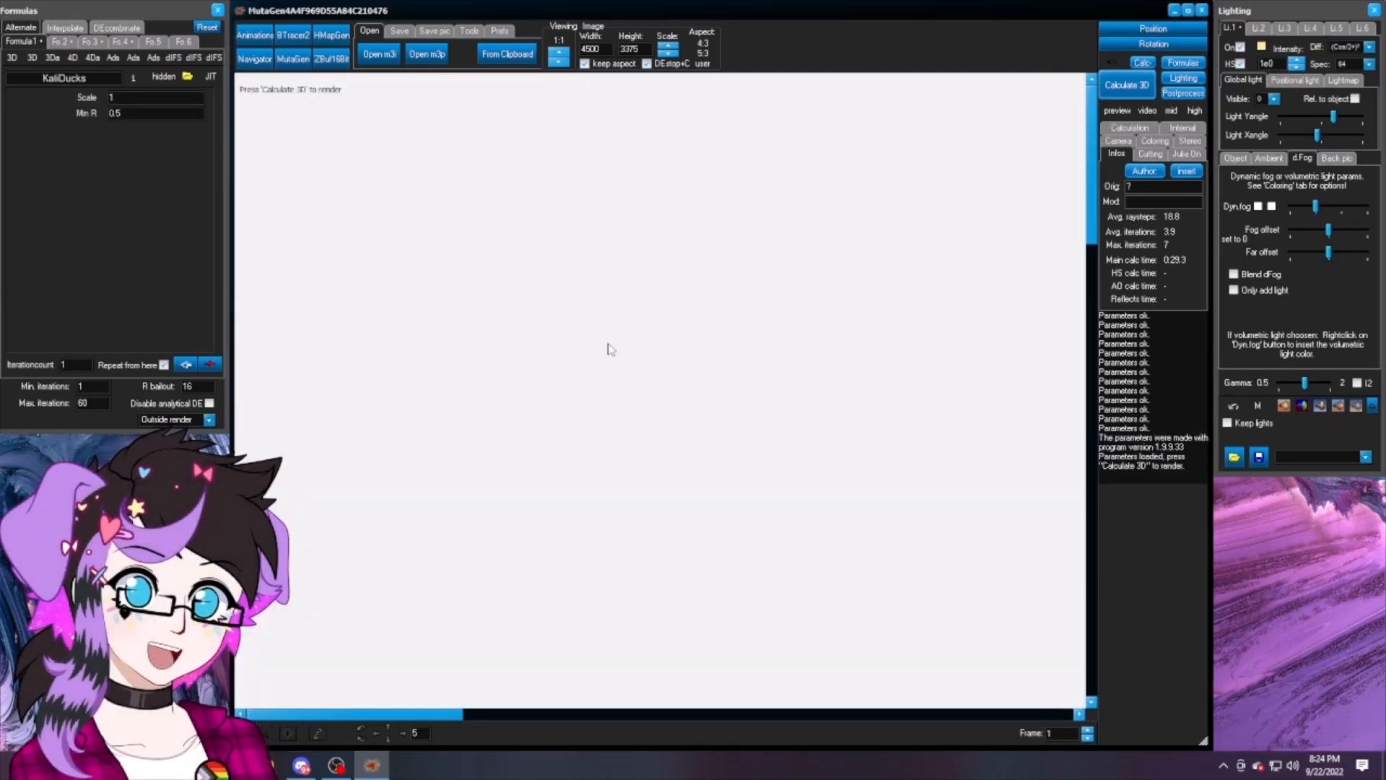
{"action": "scroll", "coordinate": [608, 344], "scroll_direction": "down", "scroll_amount": 1}
{"action": "scroll", "coordinate": [608, 344], "scroll_direction": "down", "scroll_amount": 3}
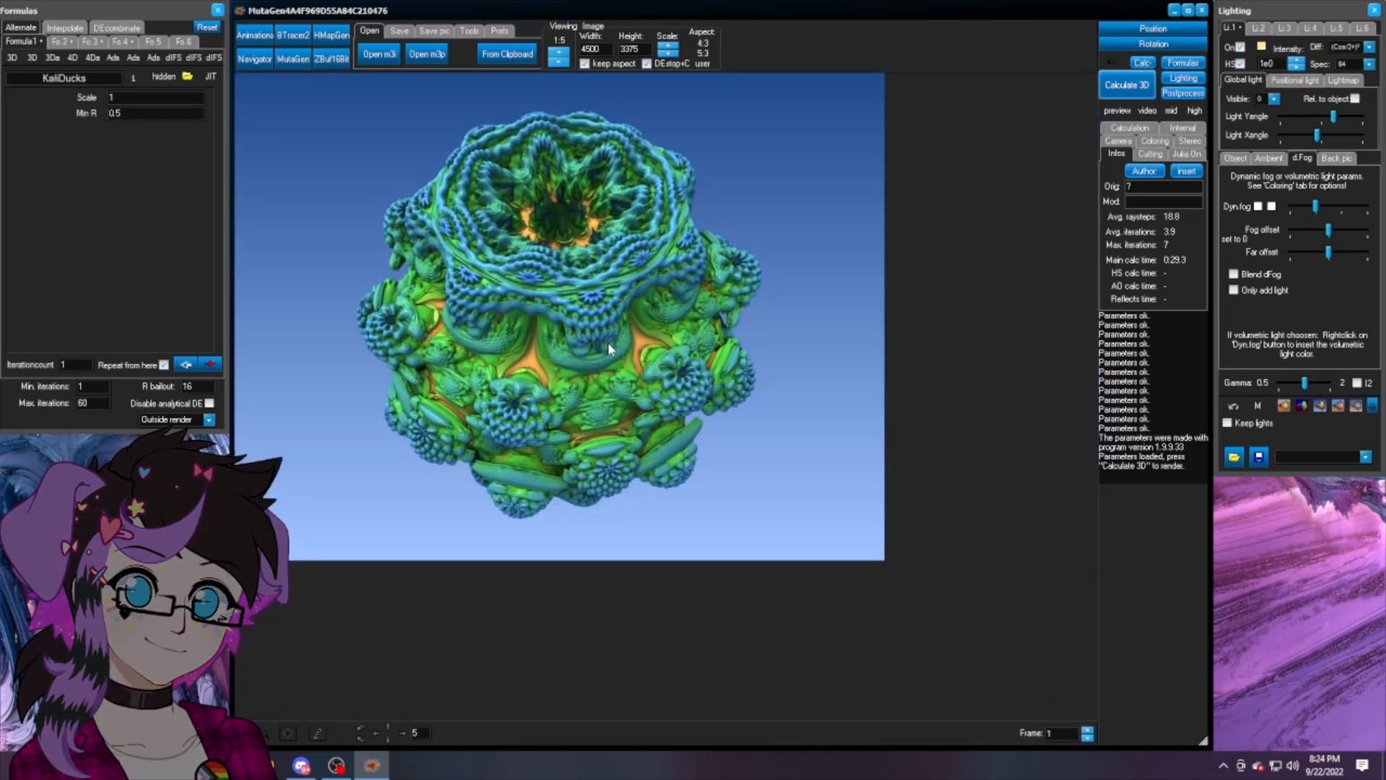
Step: Reopen MutaGen, send its root fractal to the main window again, and render it at the 4500-pixel width
{"action": "left_click", "coordinate": [290, 60]}
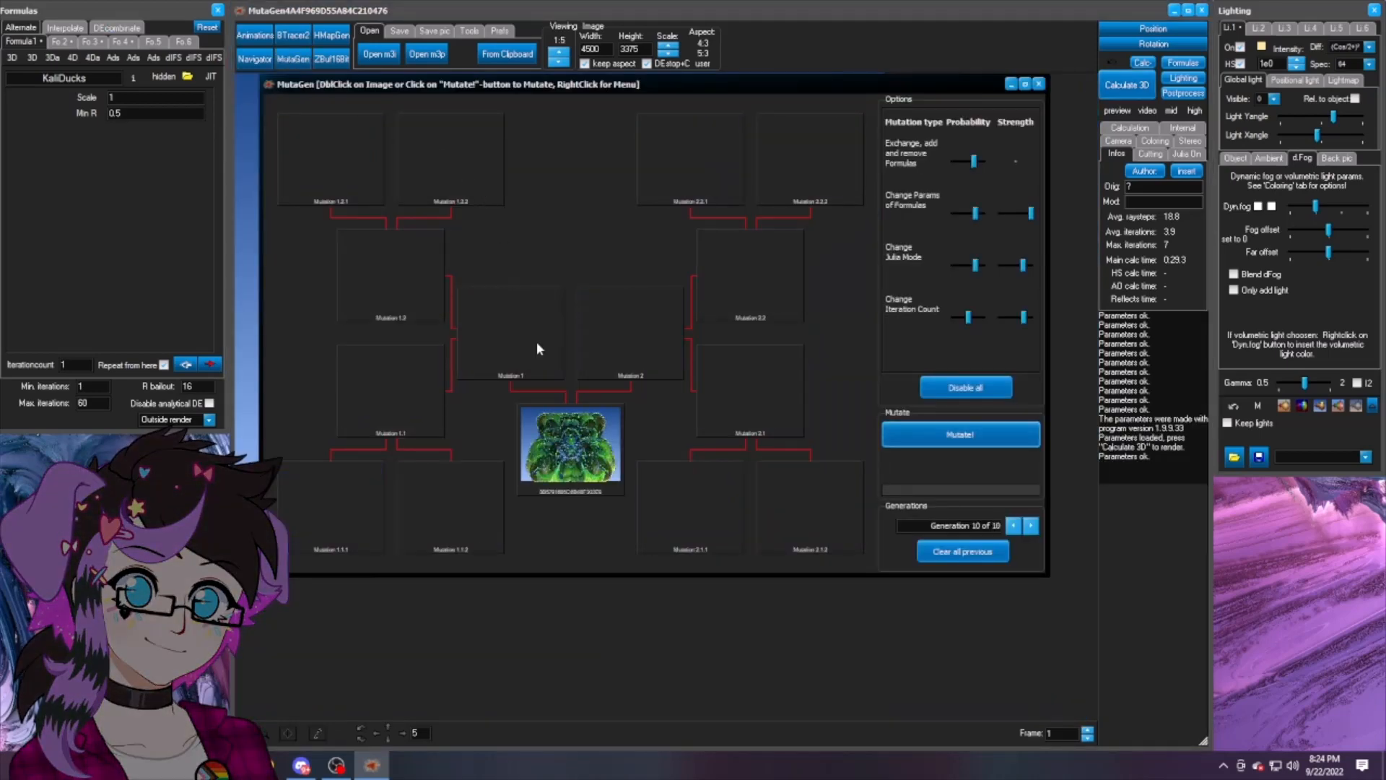
{"action": "right_click", "coordinate": [568, 446]}
{"action": "left_click", "coordinate": [585, 449]}
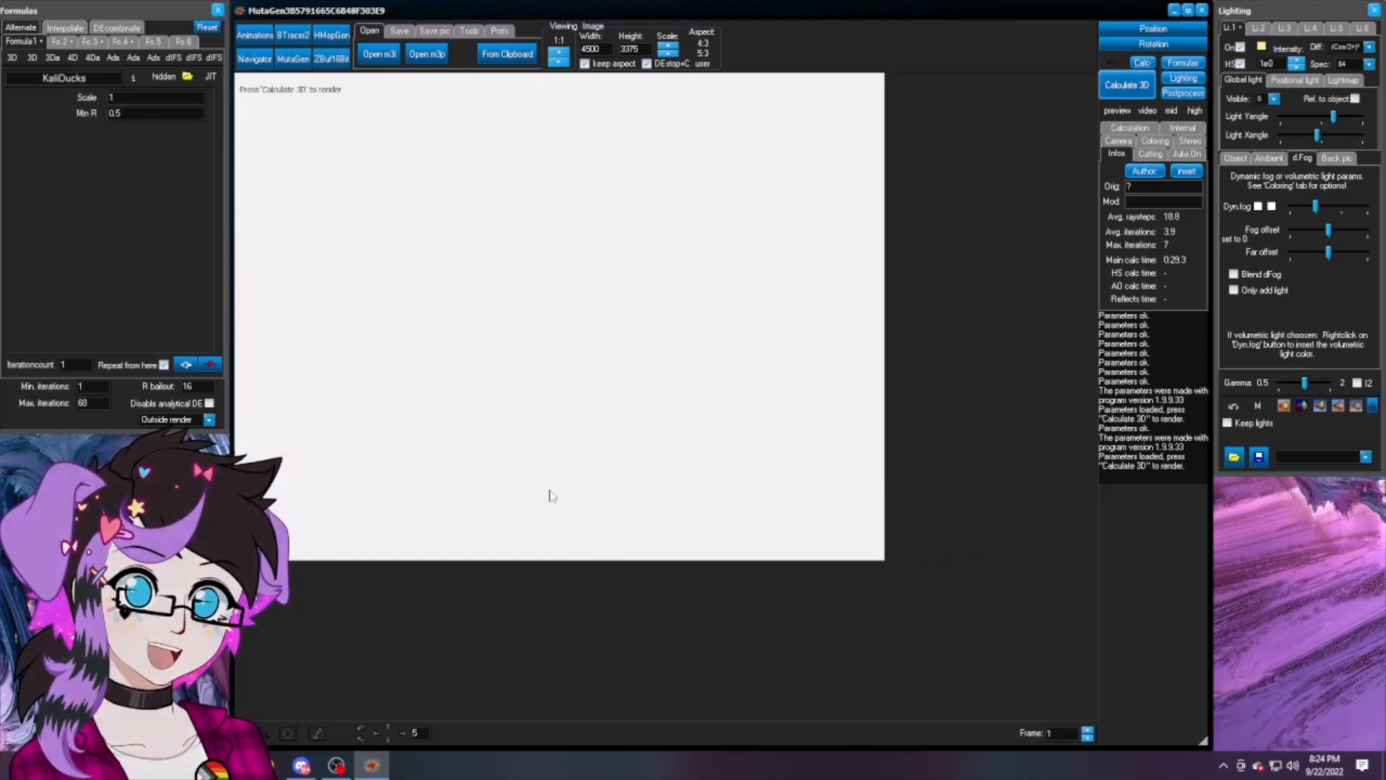
{"action": "left_click", "coordinate": [1127, 84]}
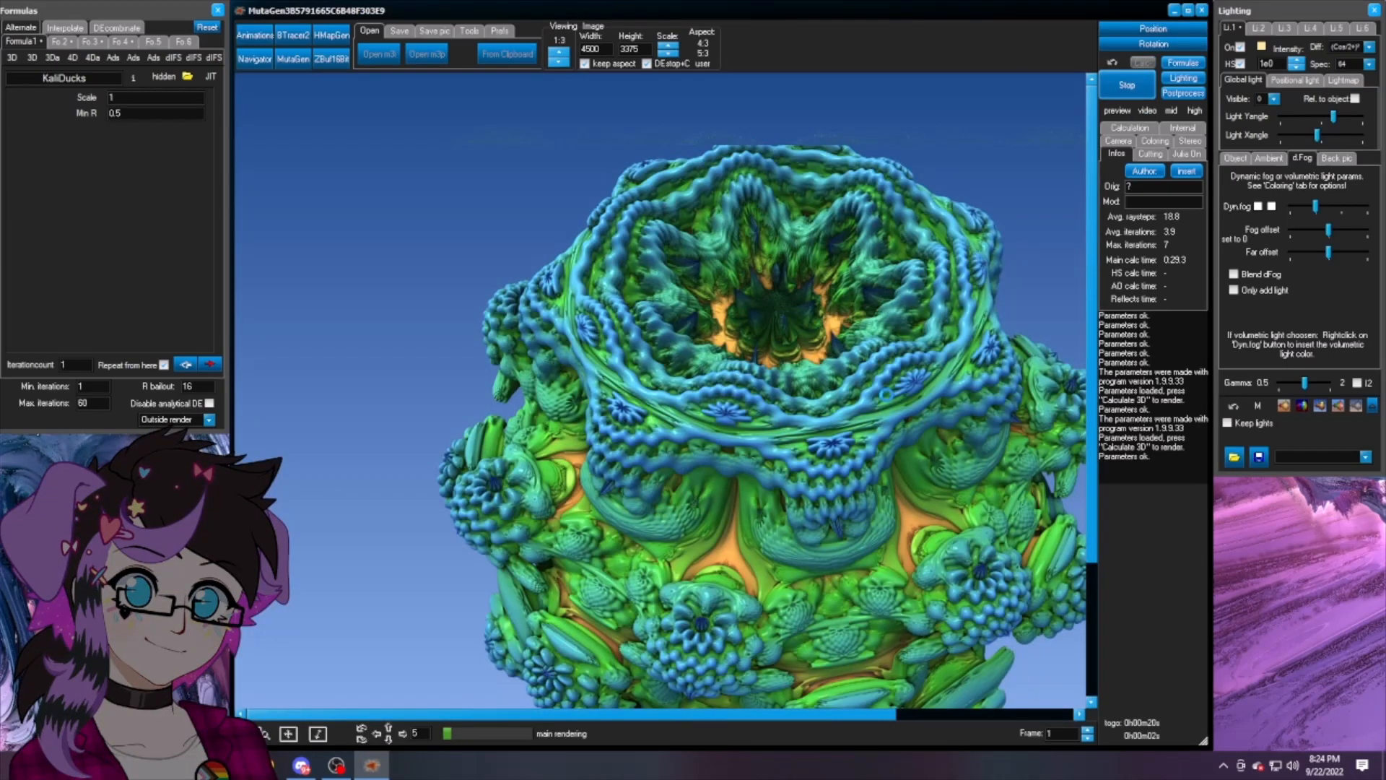
{"action": "scroll", "coordinate": [887, 395], "scroll_direction": "down", "scroll_amount": 1}
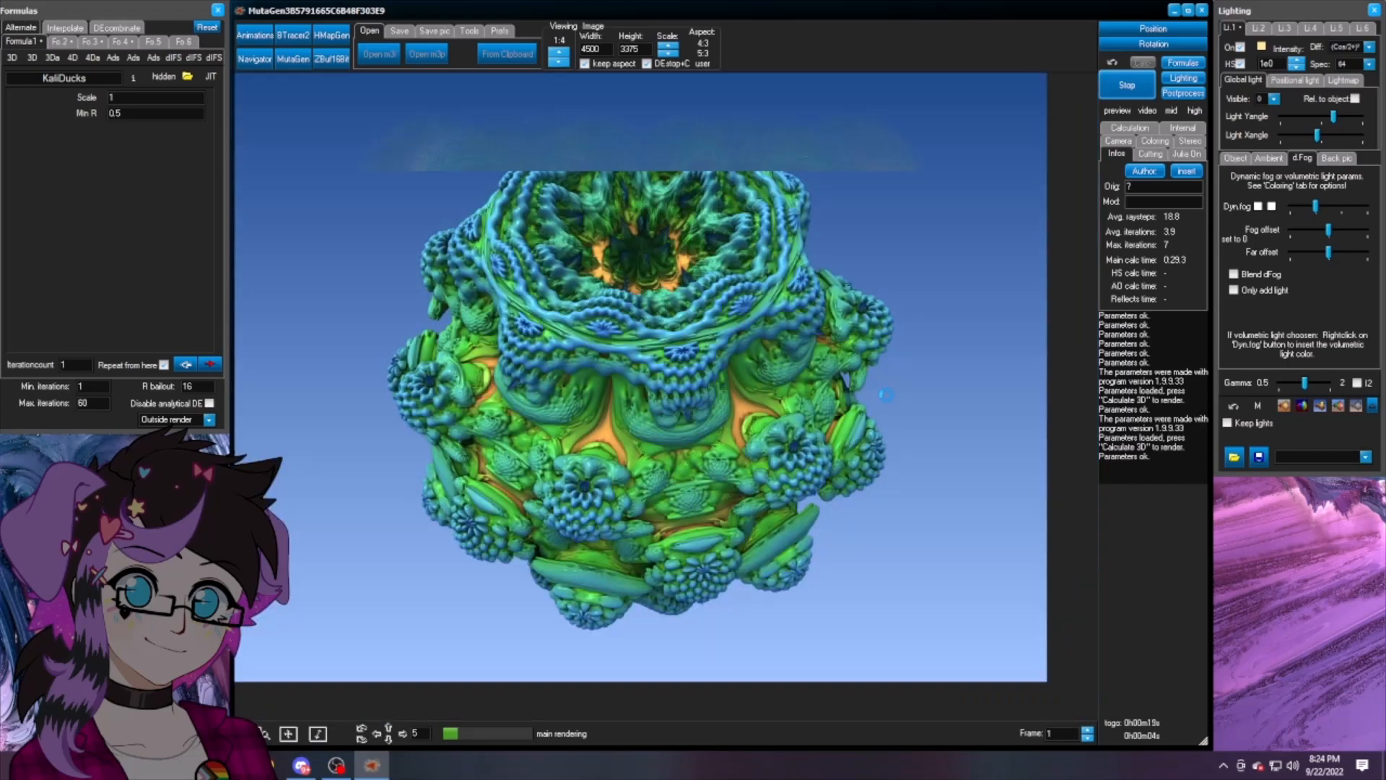
{"action": "scroll", "coordinate": [887, 395], "scroll_direction": "down", "scroll_amount": 1}
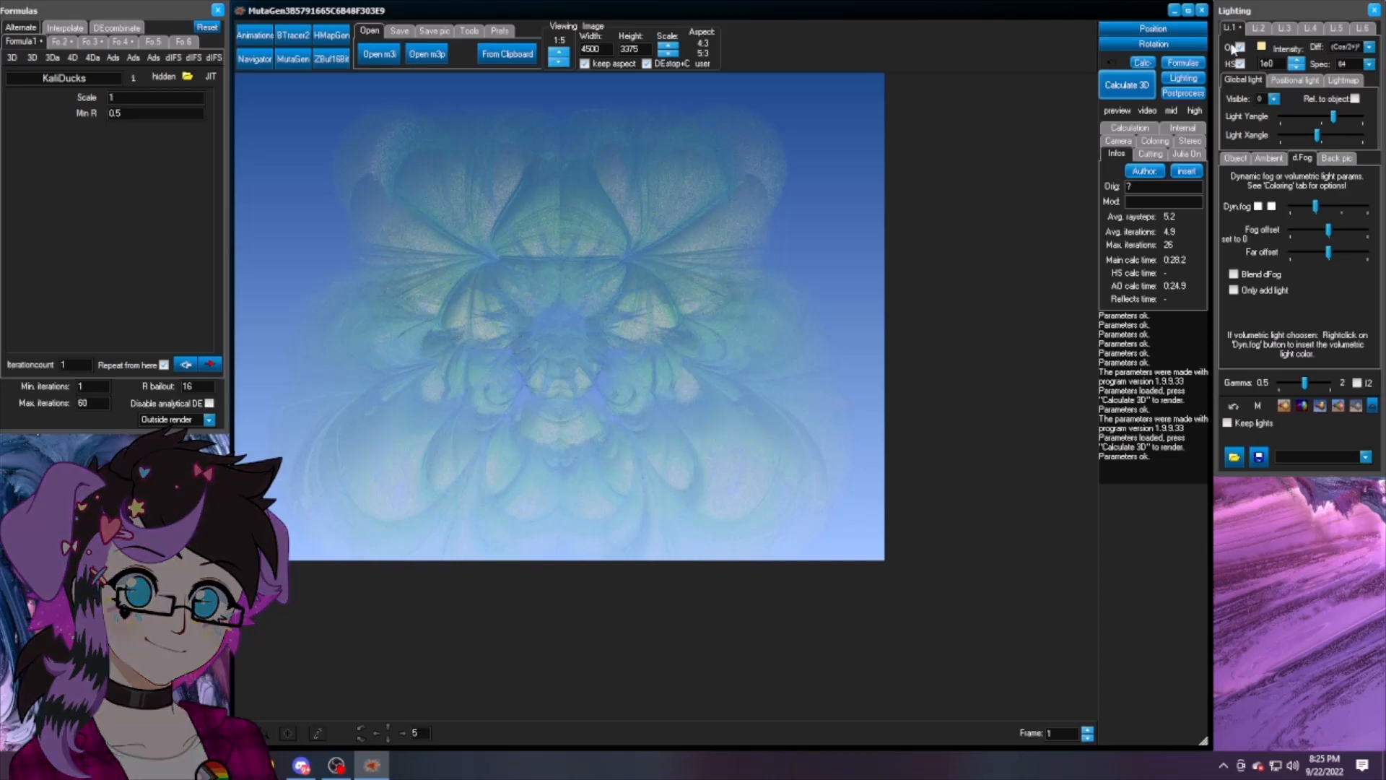
Step: Try the lightmap and positional types for light 1, return to global light, set Visible to 1, and increase the light's Y angle
{"action": "left_click", "coordinate": [1343, 79]}
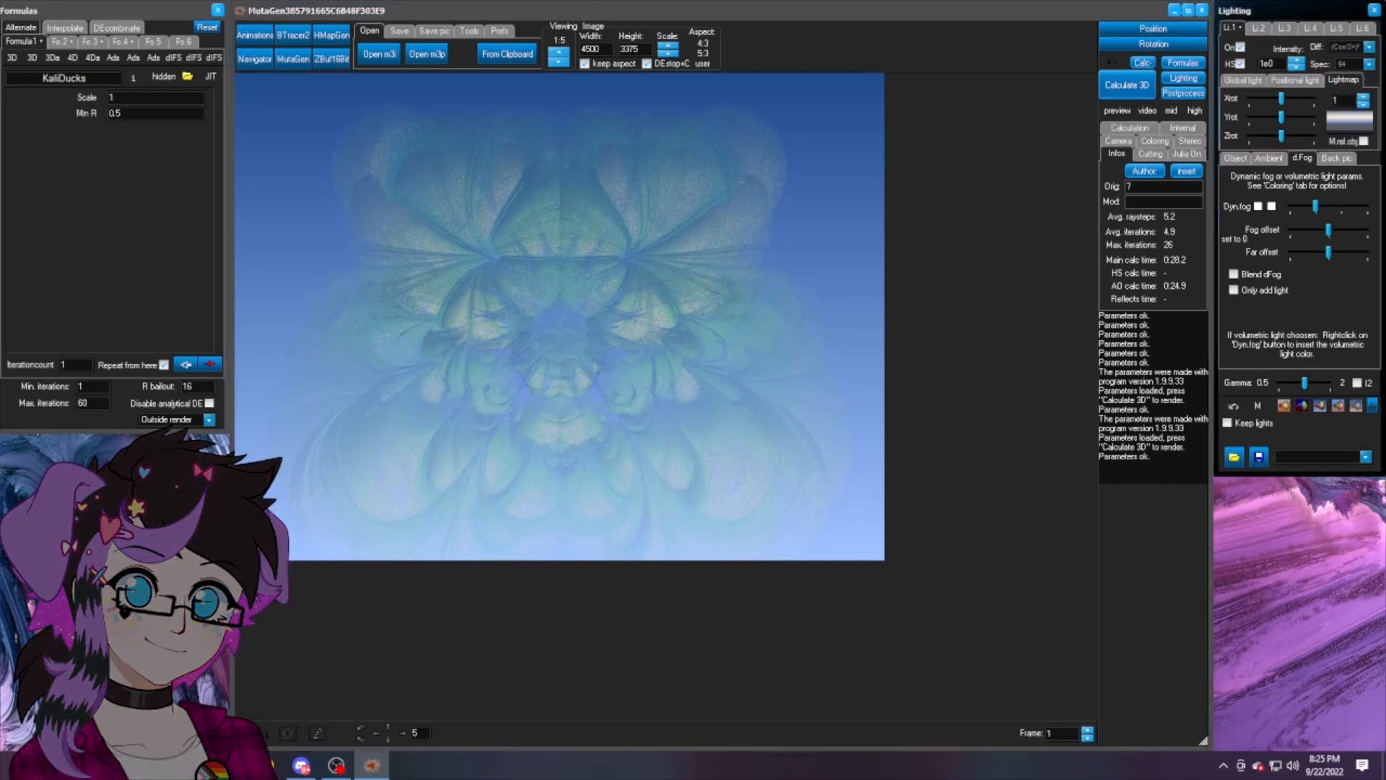
{"action": "left_click", "coordinate": [1293, 80]}
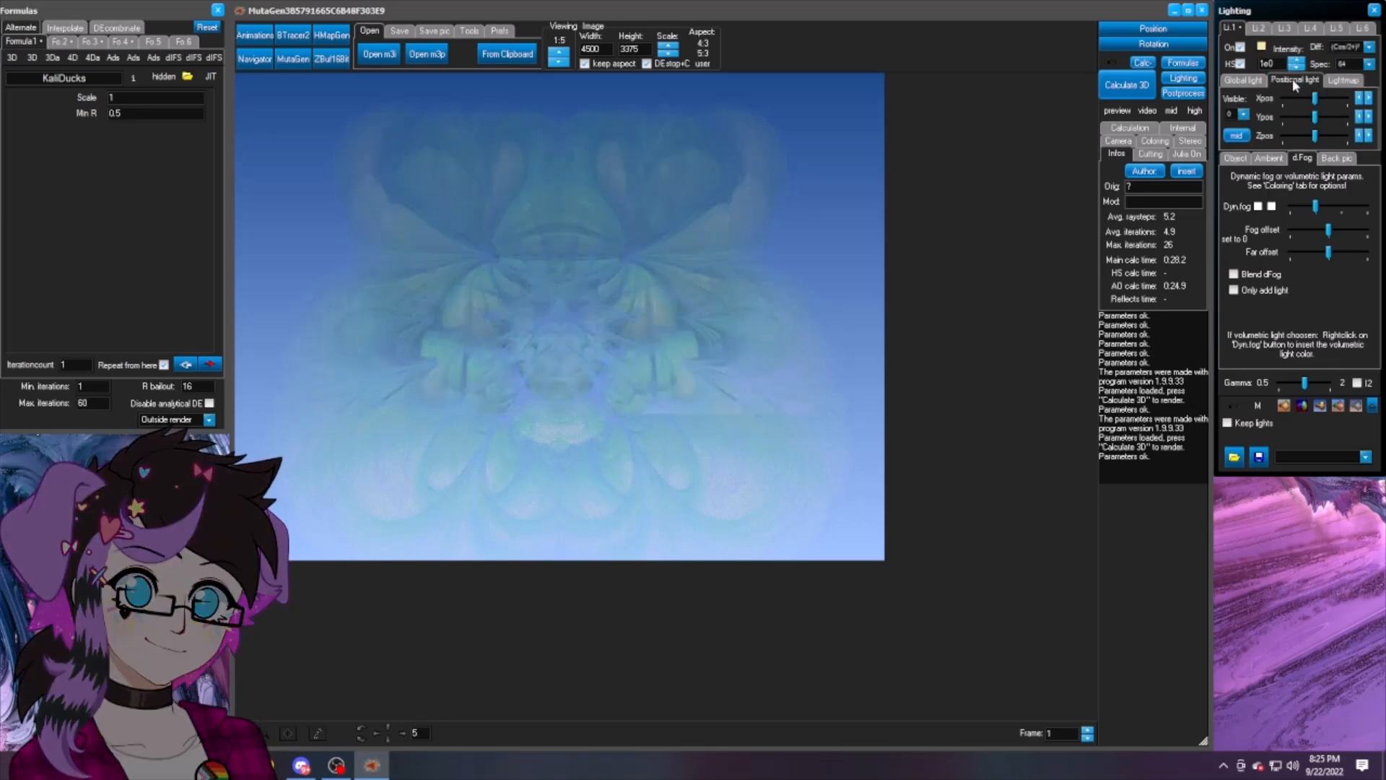
{"action": "left_click", "coordinate": [1236, 82]}
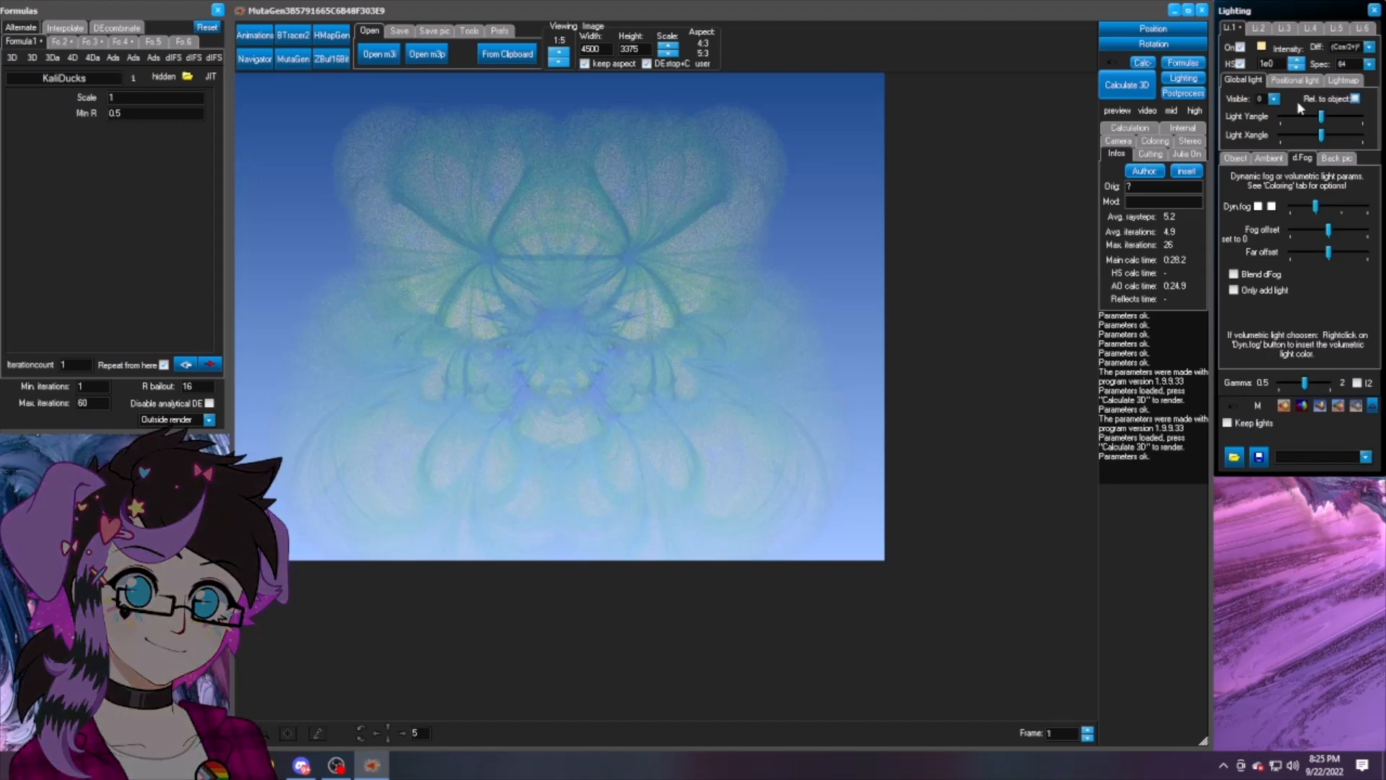
{"action": "left_click", "coordinate": [1273, 120]}
{"action": "mouse_move", "coordinate": [1326, 119]}
{"action": "left_mouse_down"}
{"action": "mouse_move", "coordinate": [1292, 124]}
{"action": "mouse_move", "coordinate": [1336, 118]}
{"action": "left_mouse_up"}
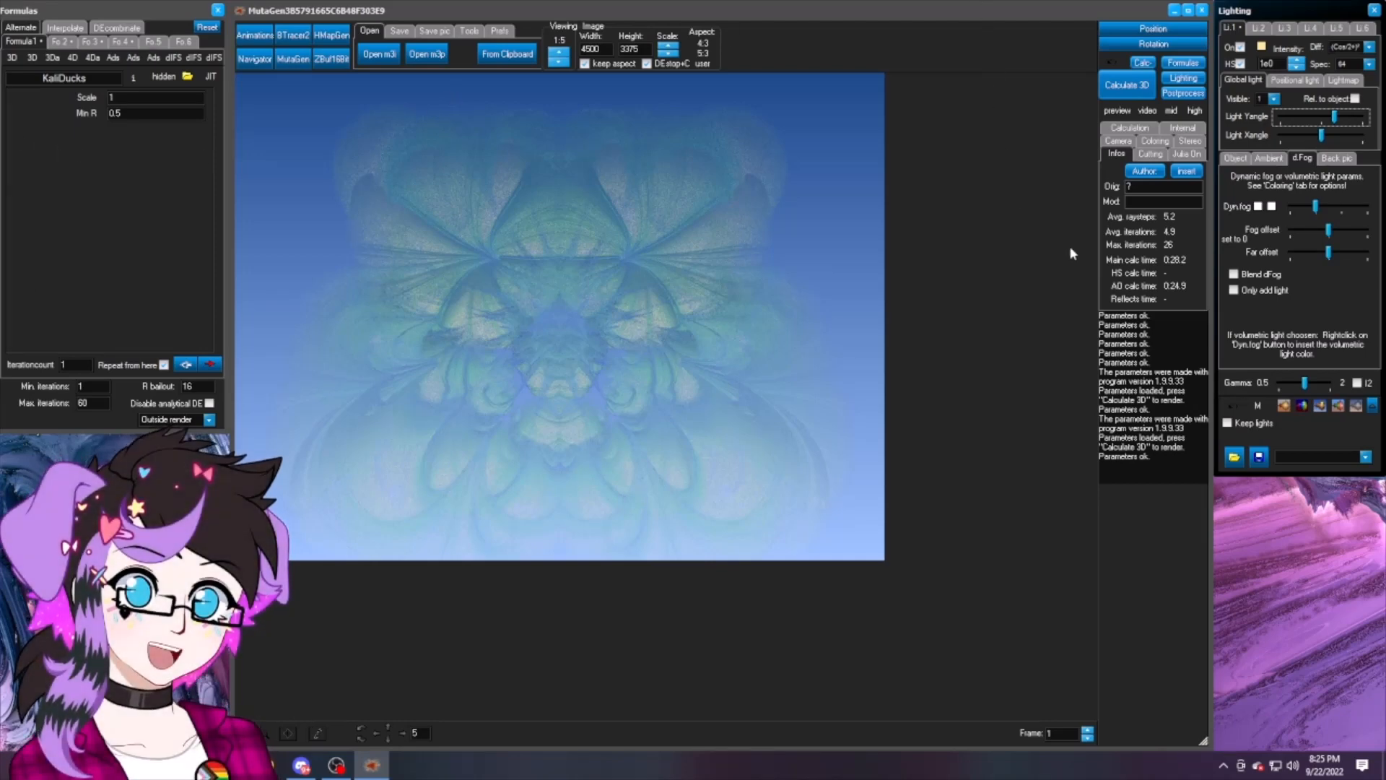
Step: Undo back to the default Integer Power parameters and open MutaGen with that fractal as the root
{"action": "left_click", "coordinate": [1113, 62]}
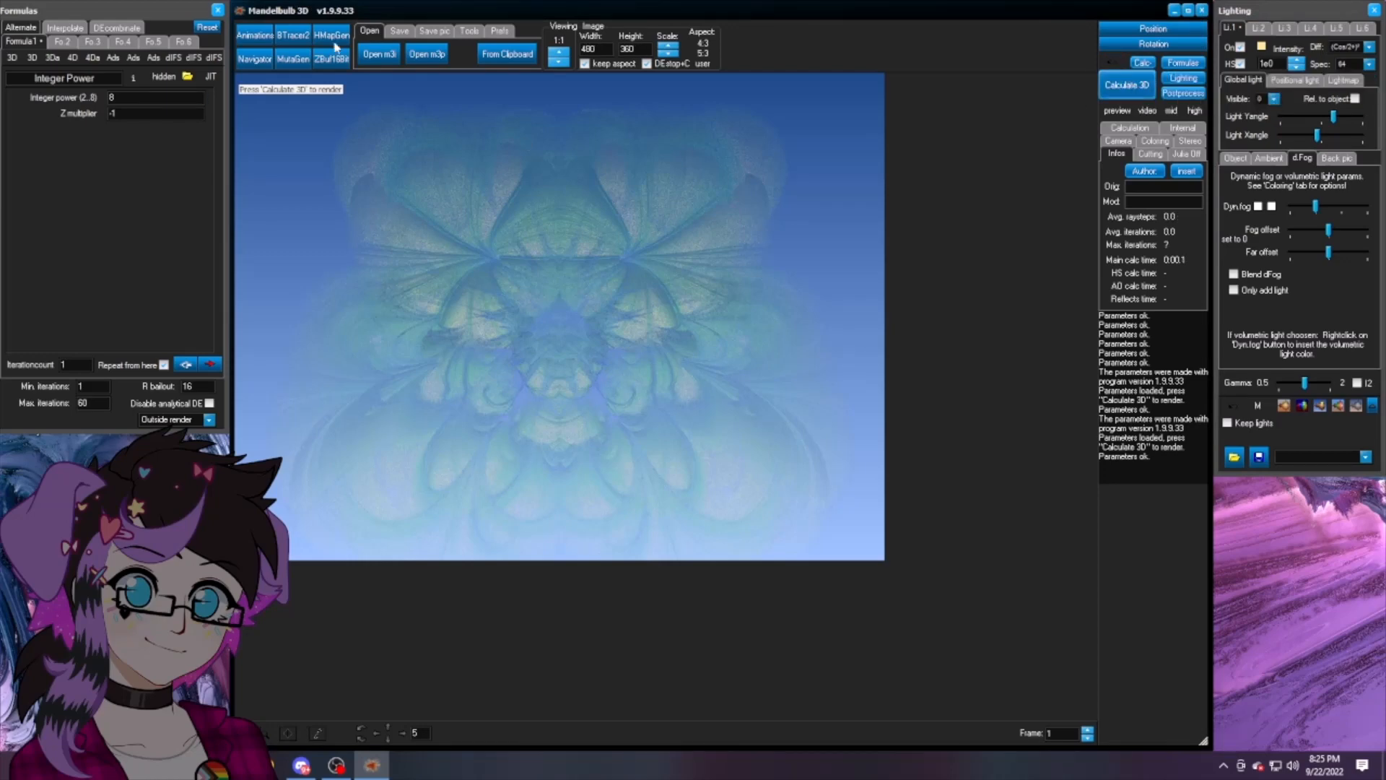
{"action": "left_click", "coordinate": [294, 58]}
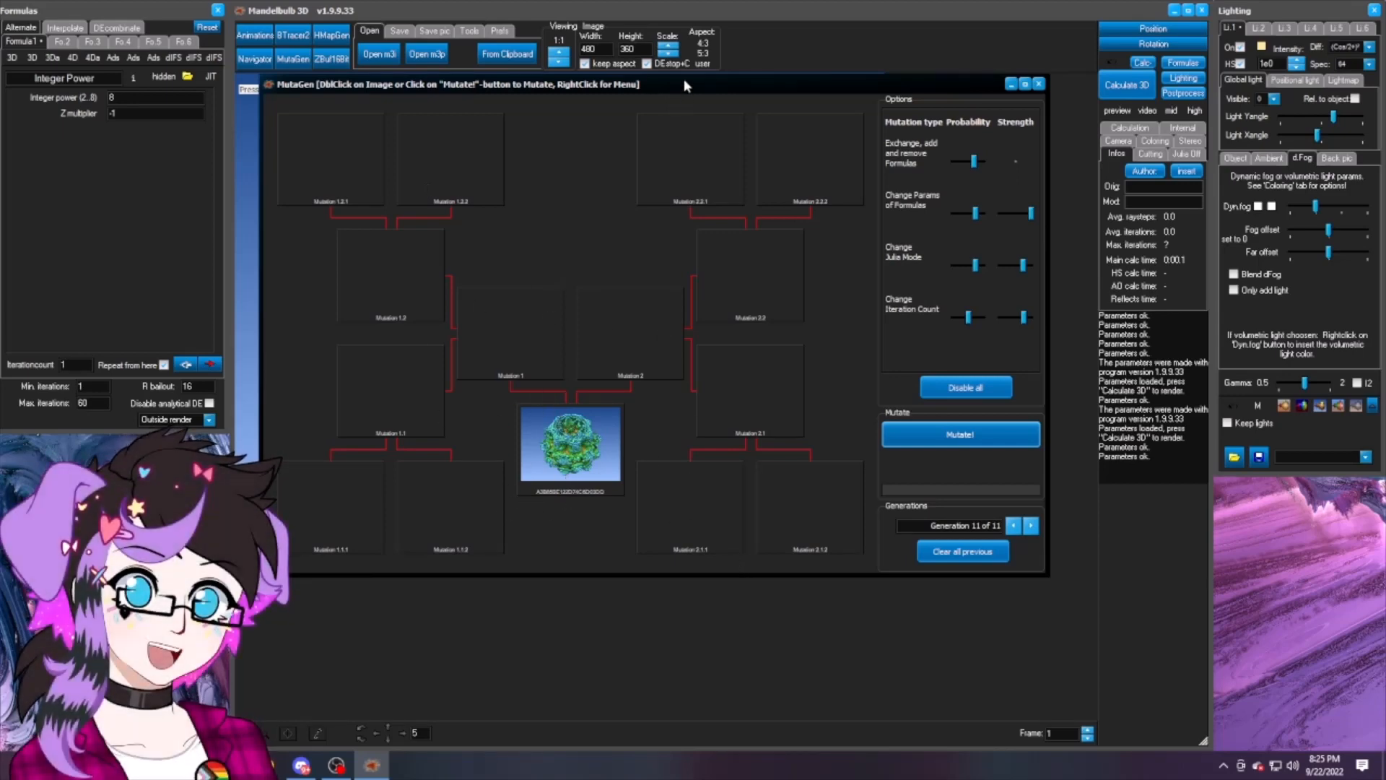
{"action": "left_click_drag", "start_coordinate": [683, 82], "coordinate": [635, 72]}
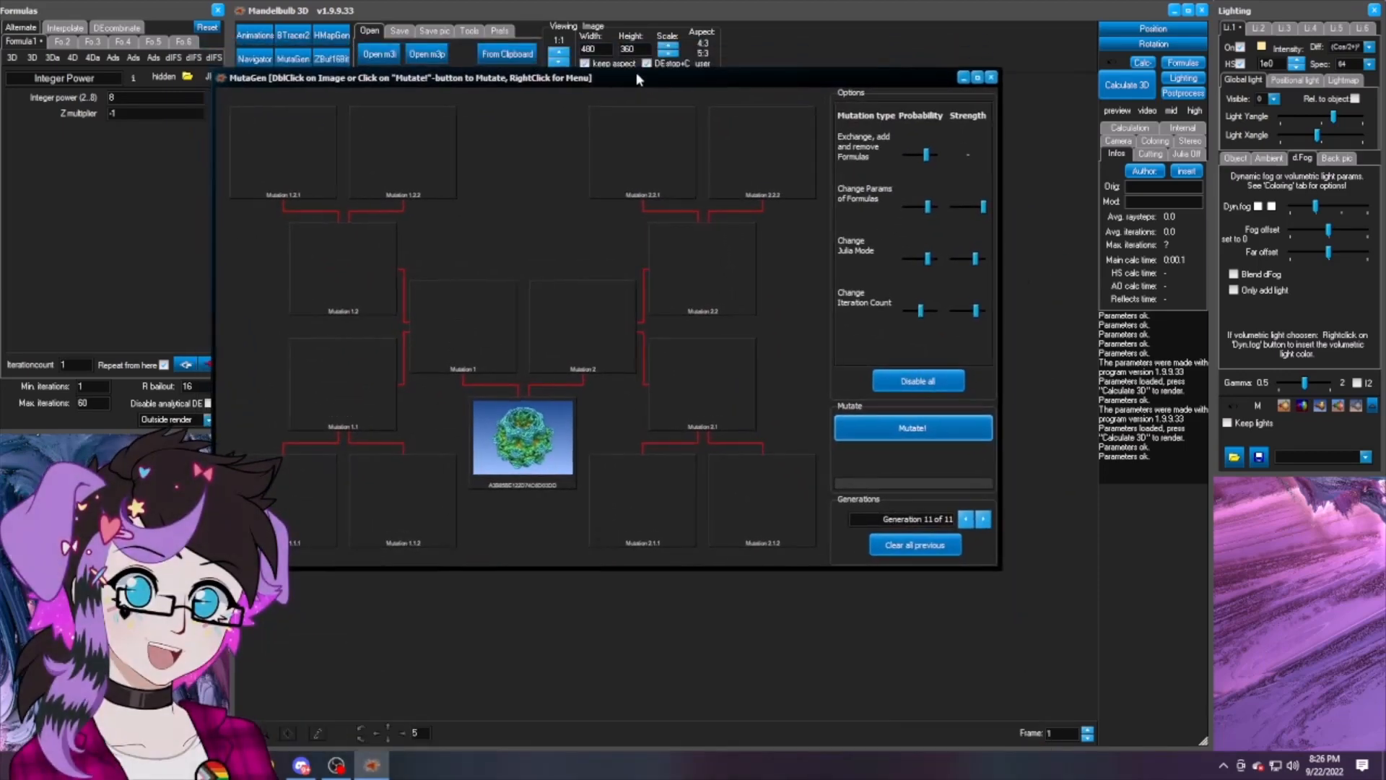
Step: Mutate the default root fractal and go back through the earlier generations to generation 9
{"action": "left_click", "coordinate": [912, 427]}
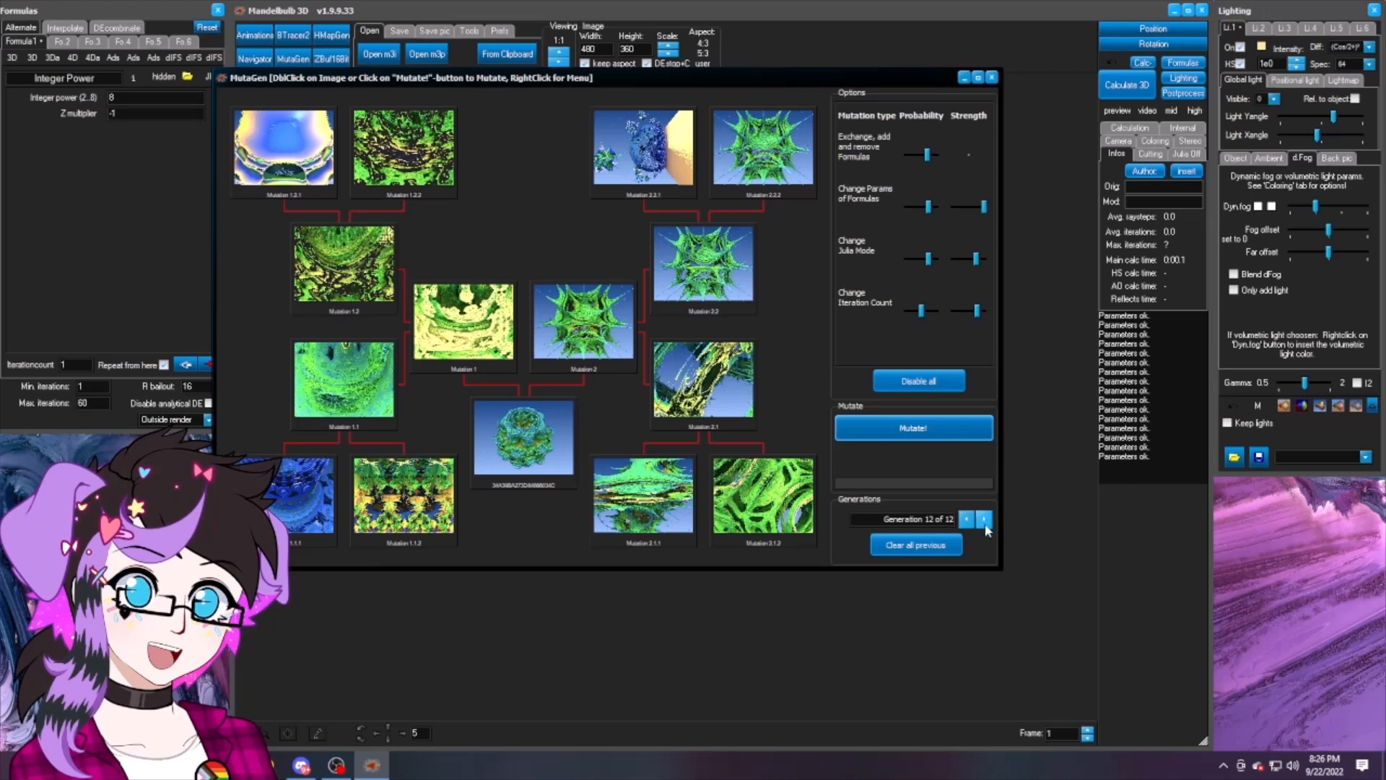
{"action": "left_click", "coordinate": [967, 521]}
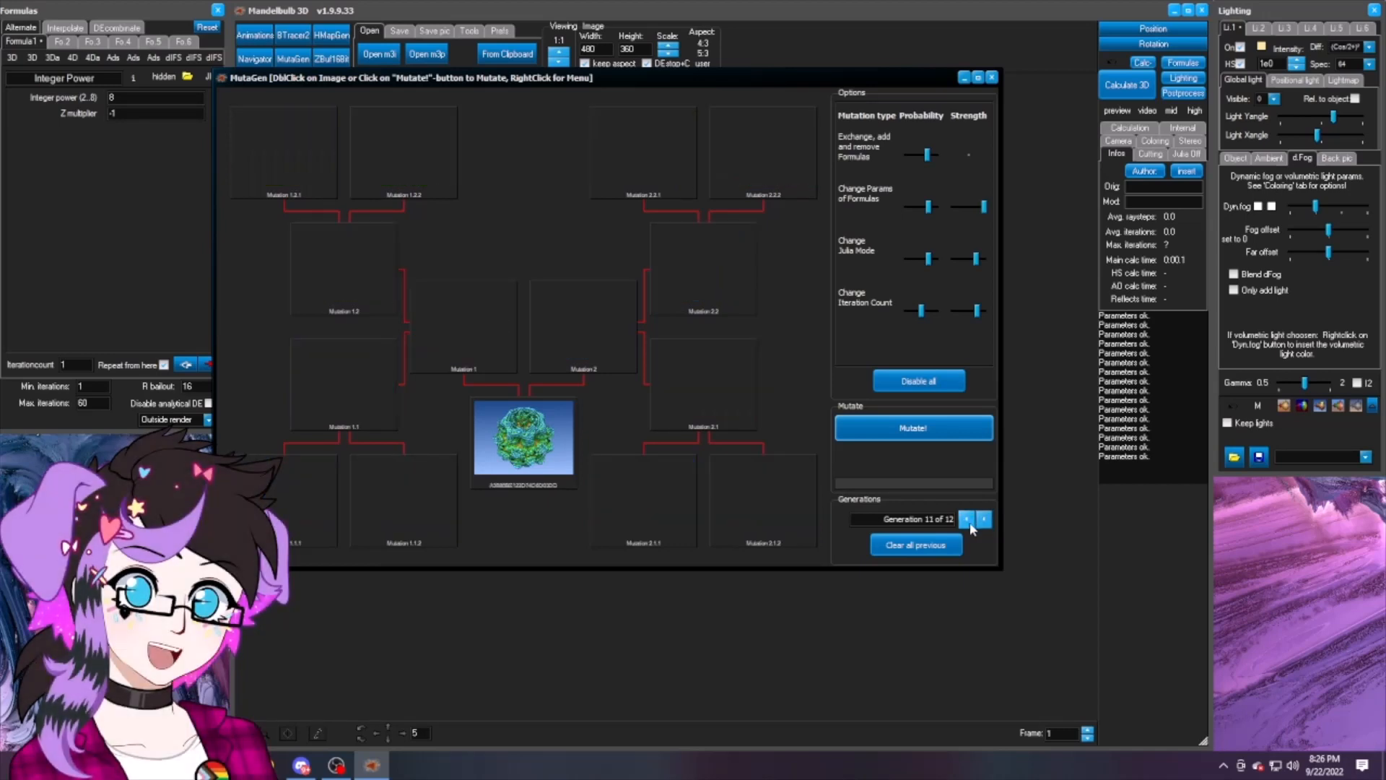
{"action": "left_click", "coordinate": [969, 522]}
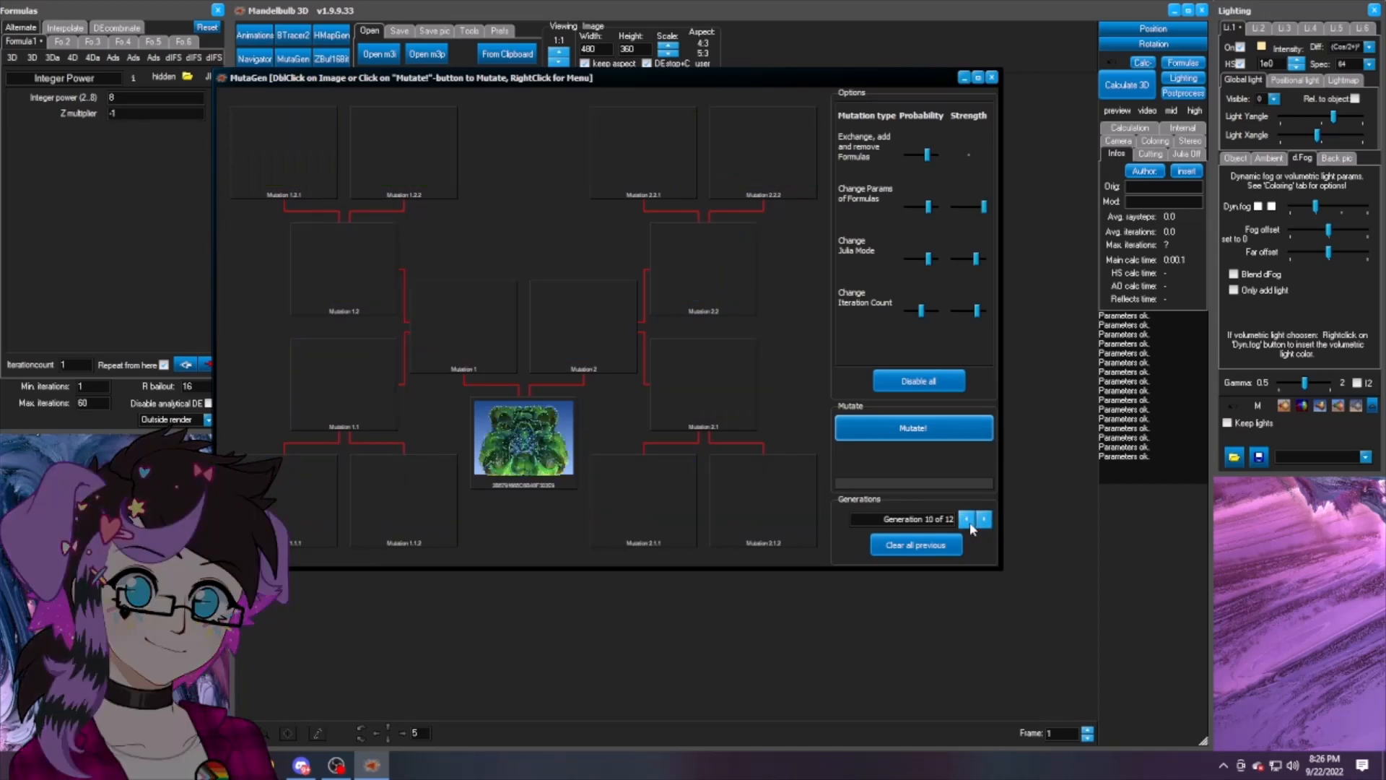
{"action": "left_click", "coordinate": [969, 521]}
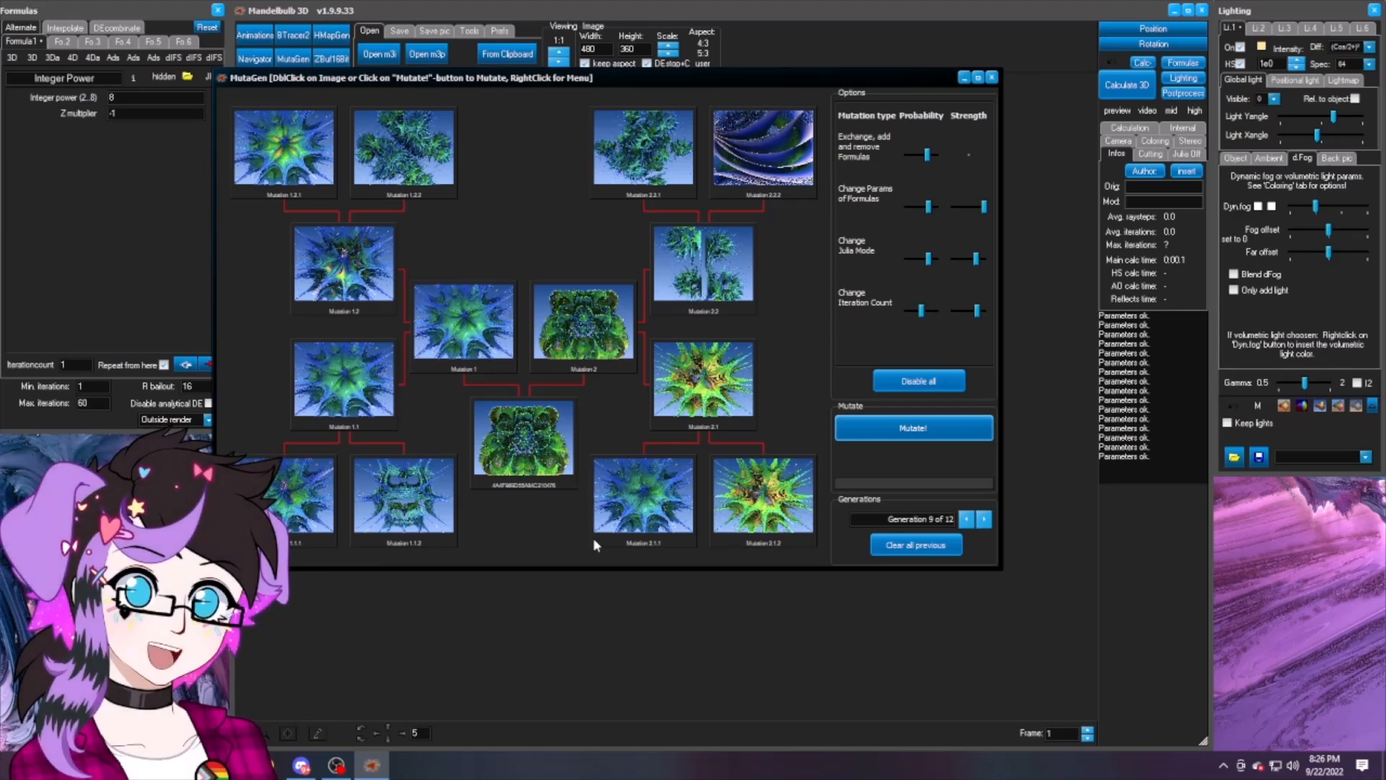
Step: Mutate the root fractal of generation 10 and breed a further generation from mutation 1.2.1
{"action": "left_click", "coordinate": [987, 521]}
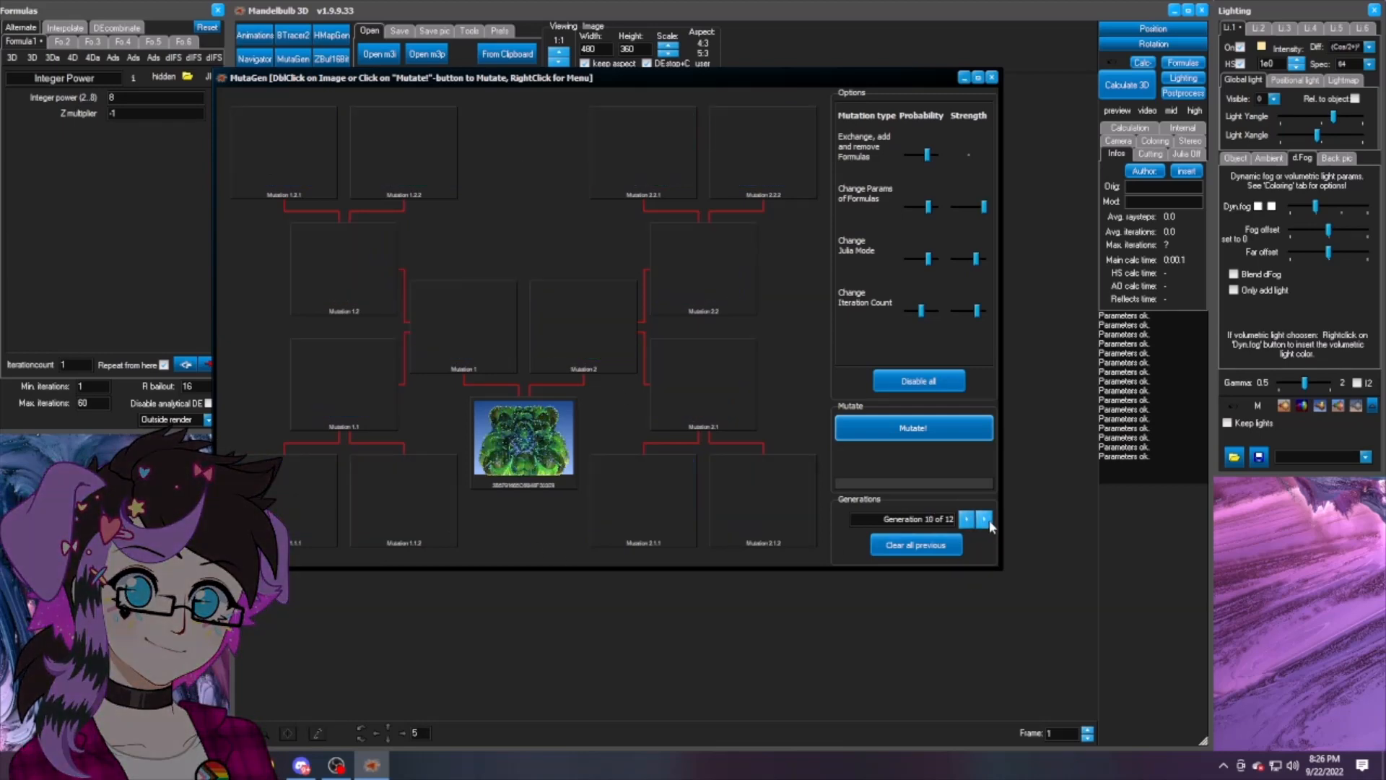
{"action": "left_click", "coordinate": [923, 425]}
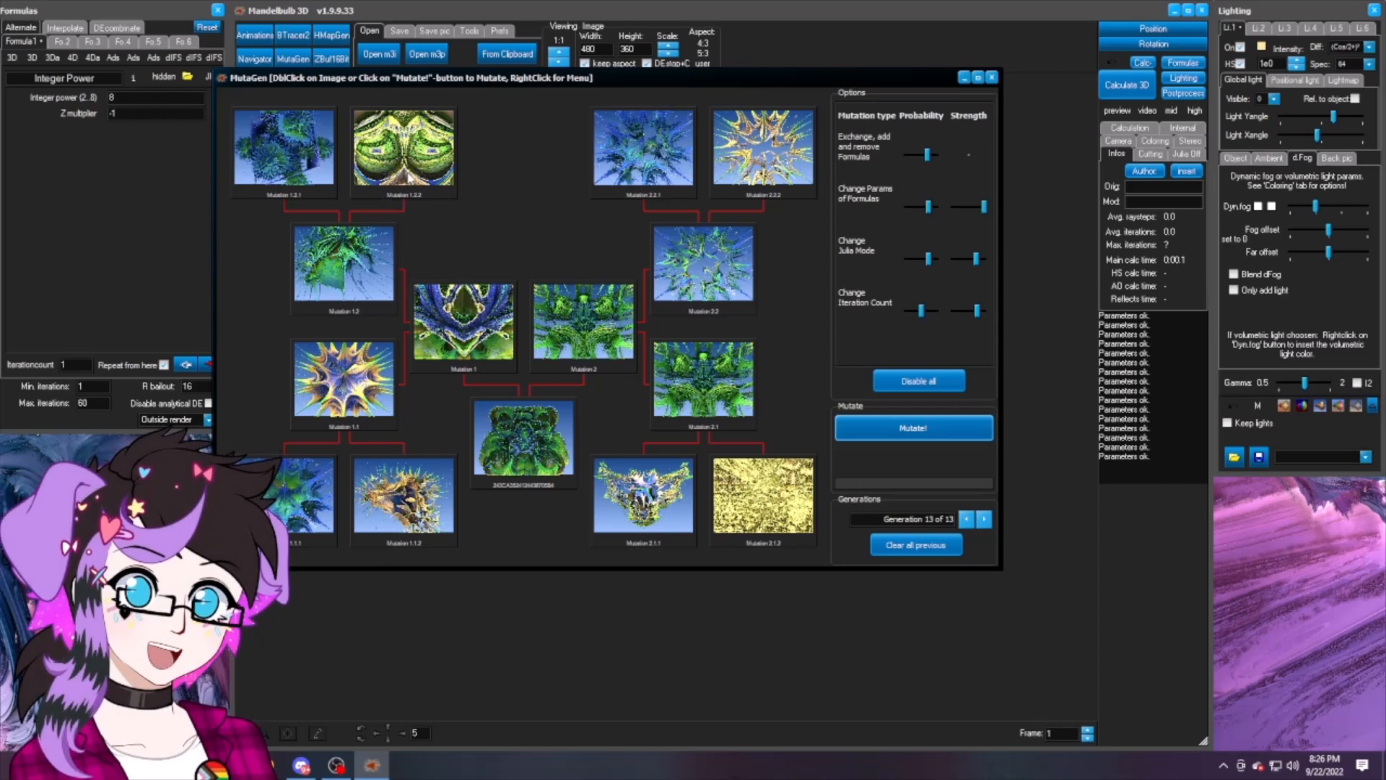
{"action": "double_click", "coordinate": [285, 135]}
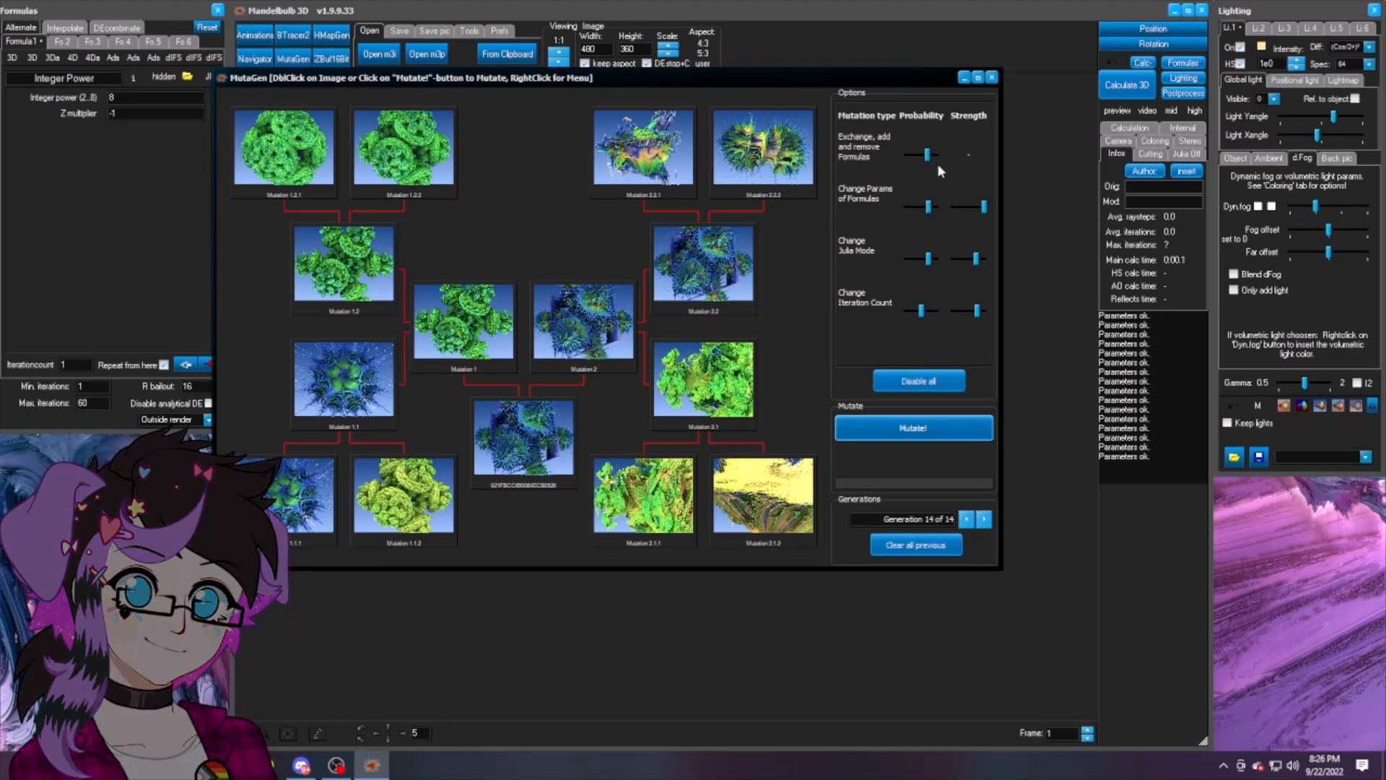
Step: Raise Julia mode probability and iteration count strength, lower the Julia mode and formula parameter strengths, and request clearing all previous generations
{"action": "left_click", "coordinate": [973, 258]}
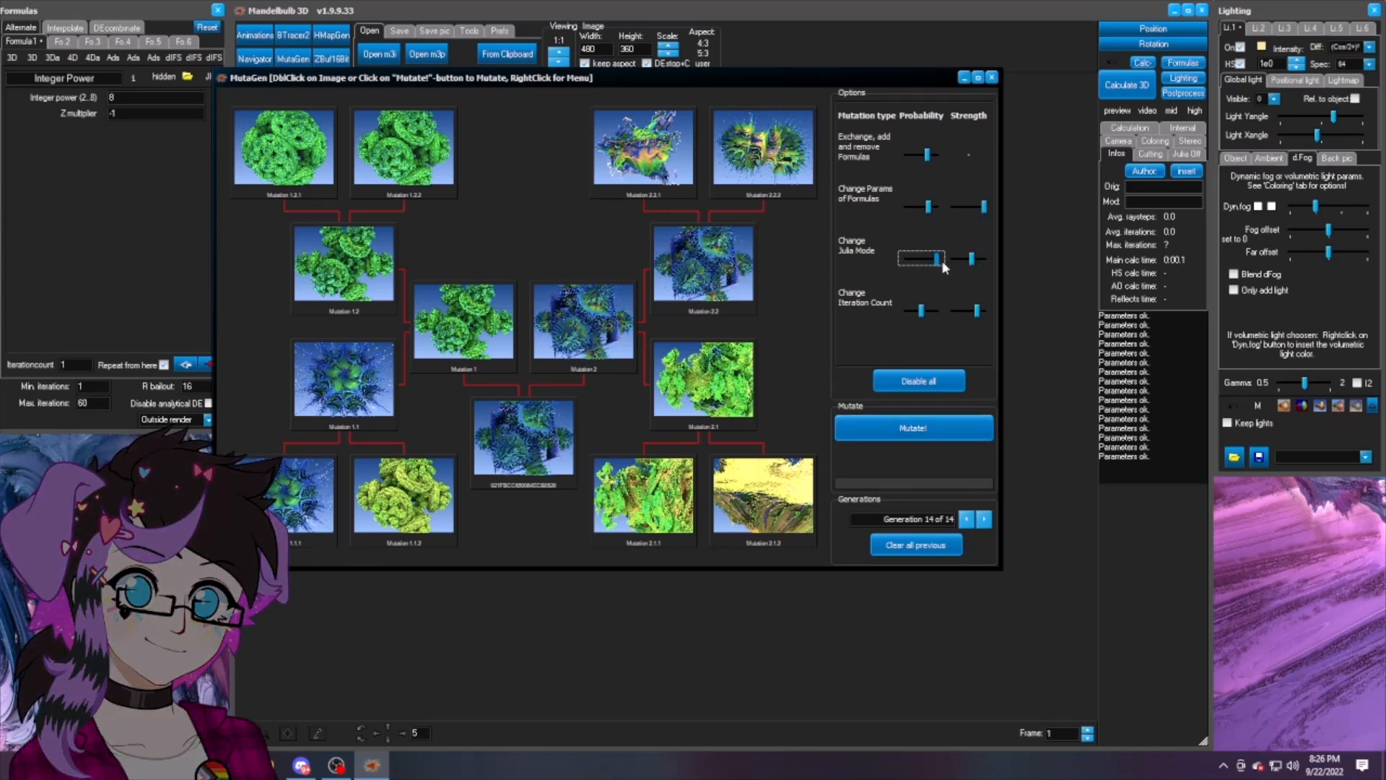
{"action": "left_click", "coordinate": [978, 317]}
{"action": "left_click_drag", "start_coordinate": [986, 209], "coordinate": [979, 211]}
{"action": "left_click", "coordinate": [915, 547]}
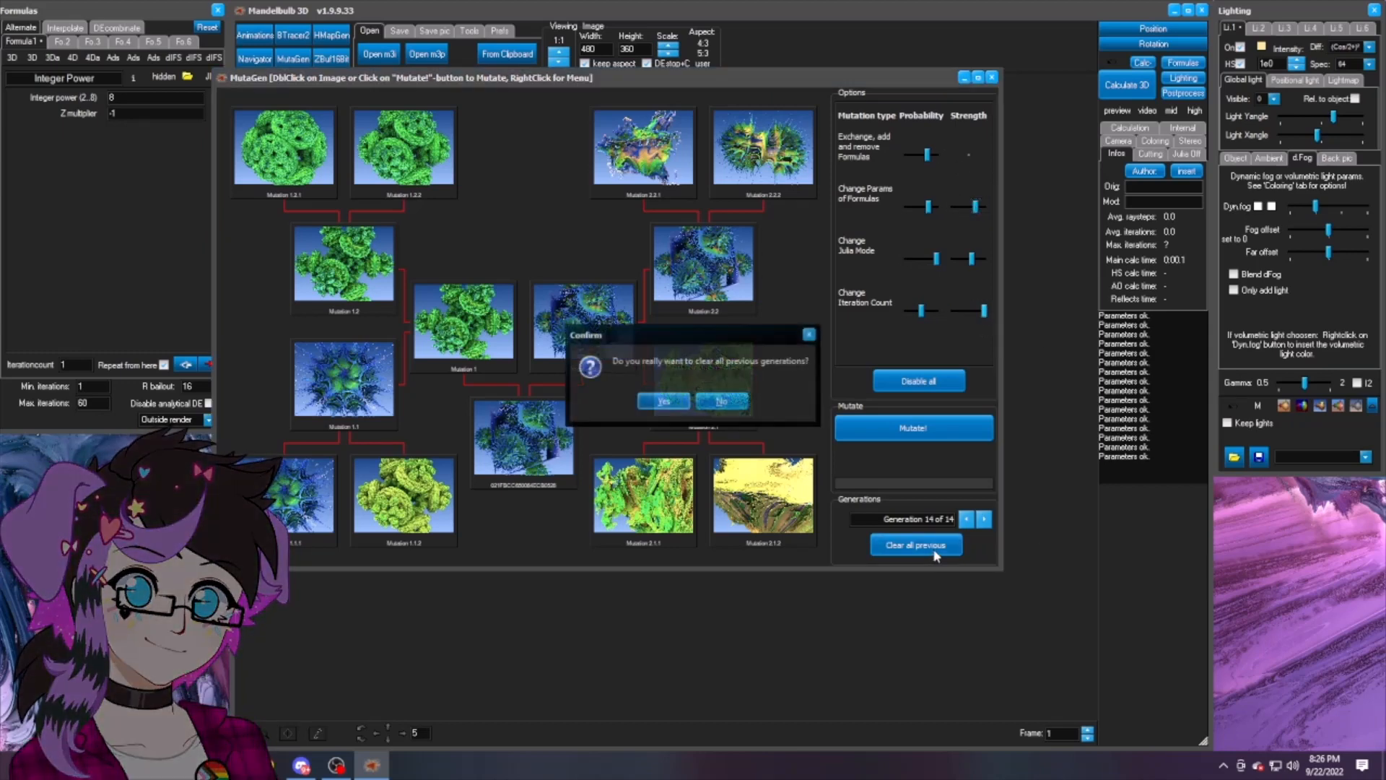
{"action": "left_click", "coordinate": [664, 401]}
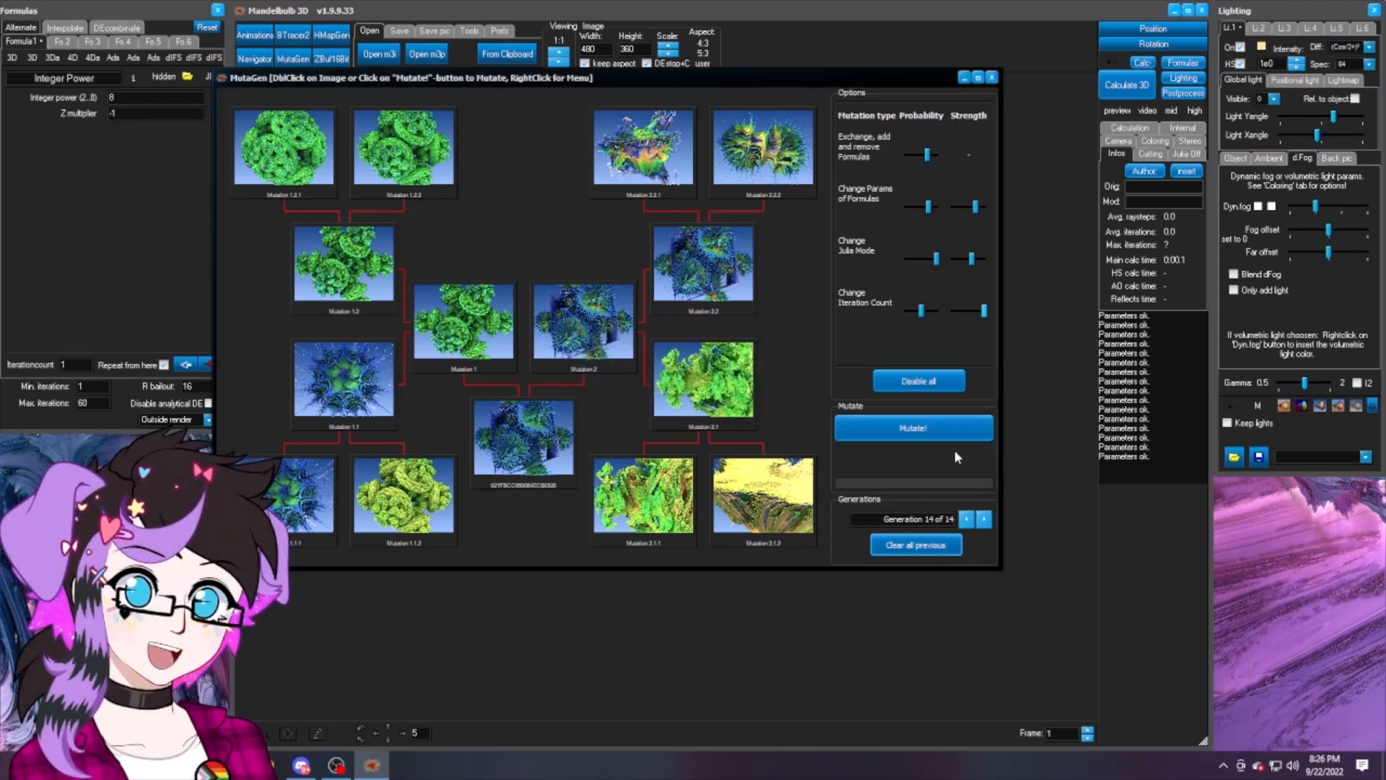
Step: Mutate the current root again and breed two more generations, first from mutation 2.1.1 and after that from mutation 2.2.1
{"action": "left_click", "coordinate": [939, 430]}
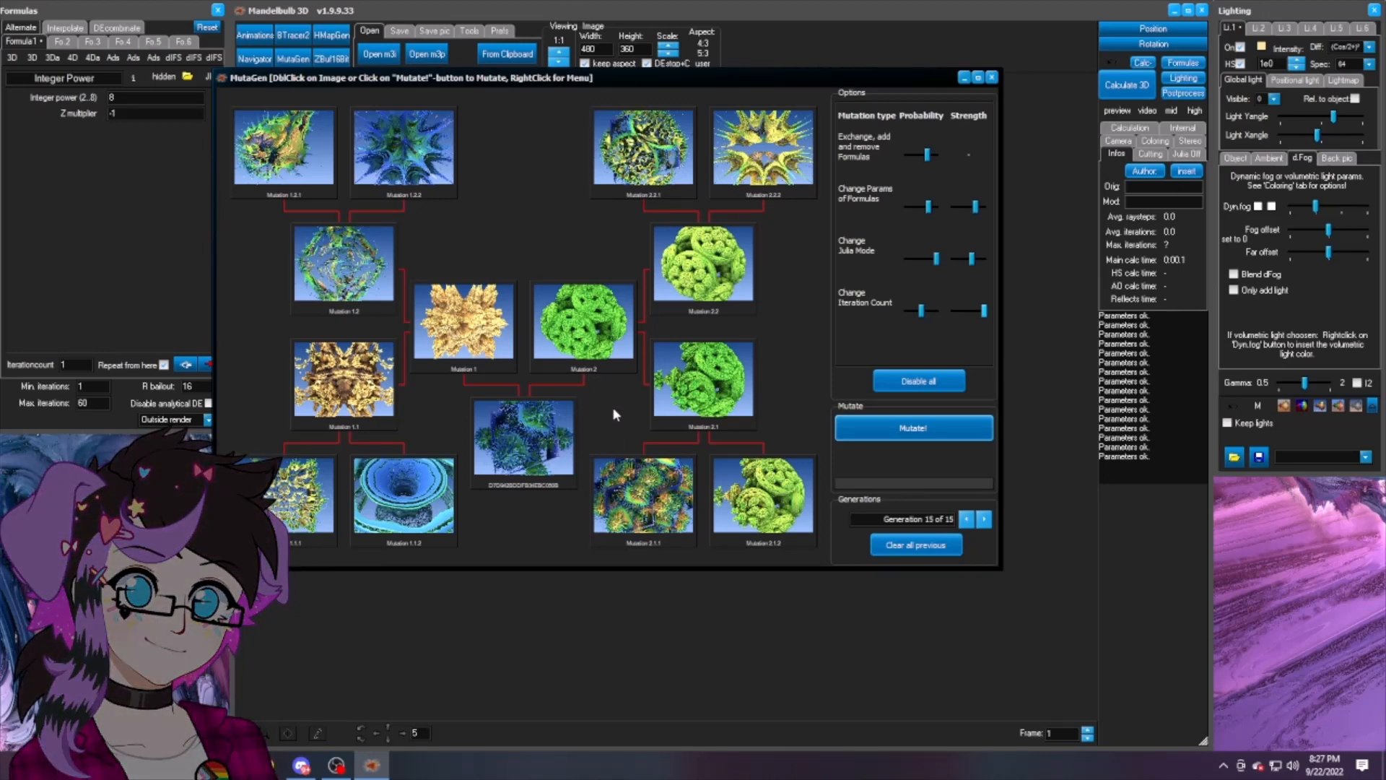
{"action": "double_click", "coordinate": [647, 491]}
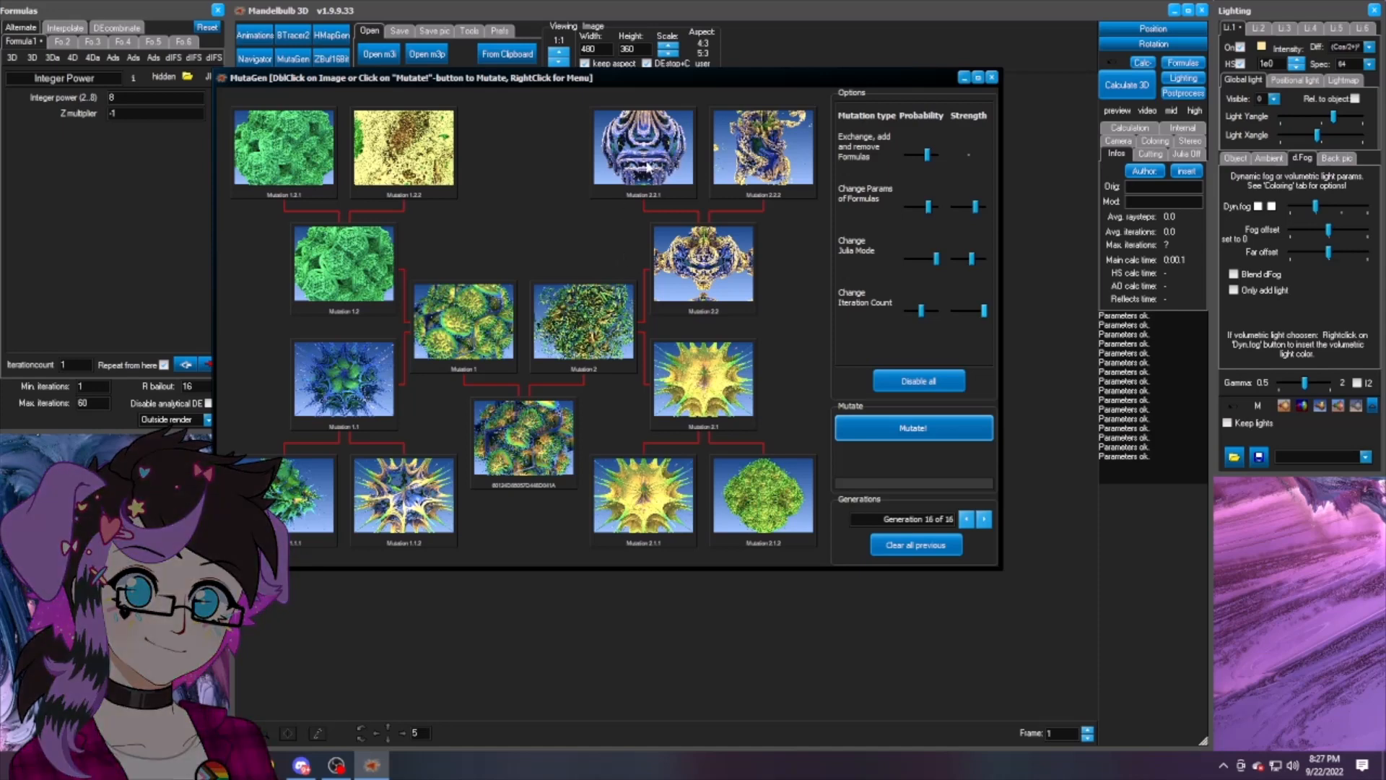
{"action": "double_click", "coordinate": [648, 167]}
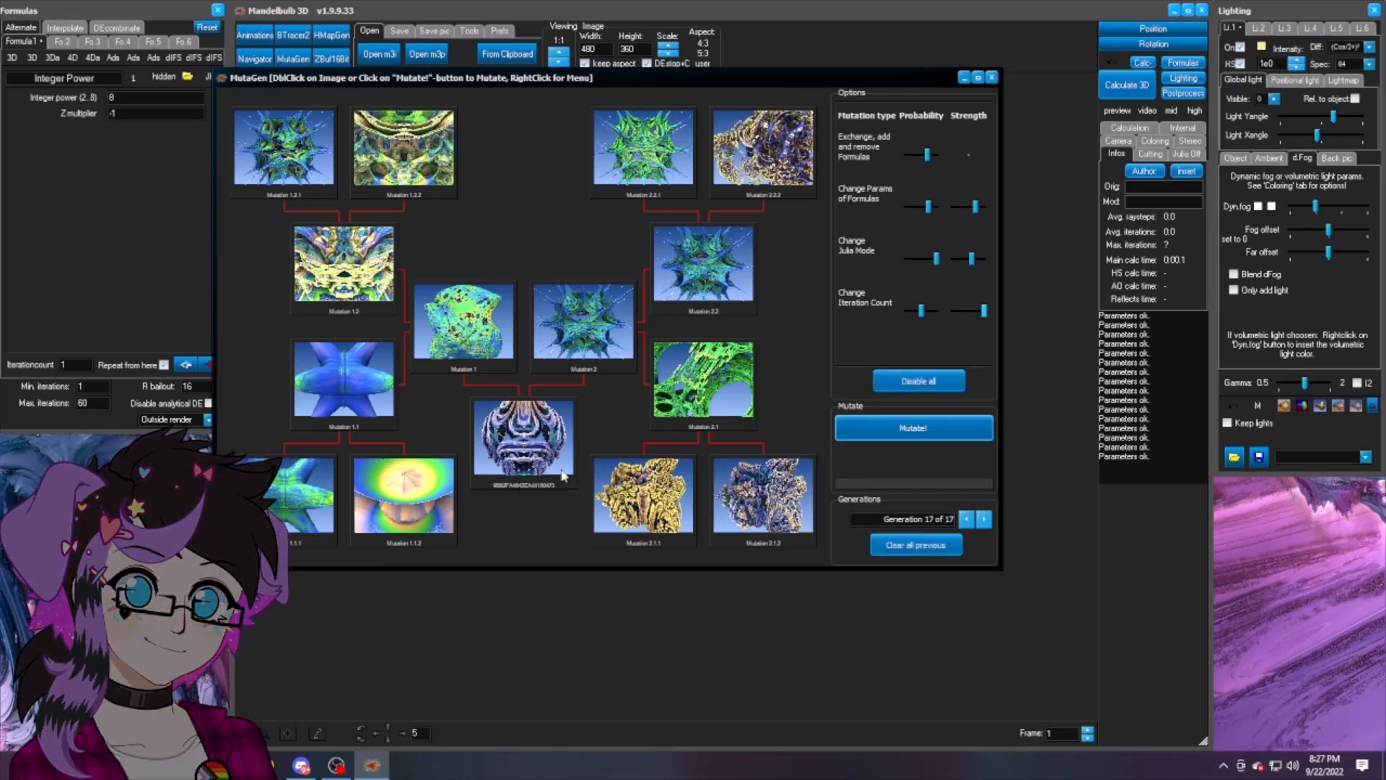
Step: Send MutaGen's purple root fractal to the main editor and render it at 4500 x 3375 pixels
{"action": "right_click", "coordinate": [525, 450]}
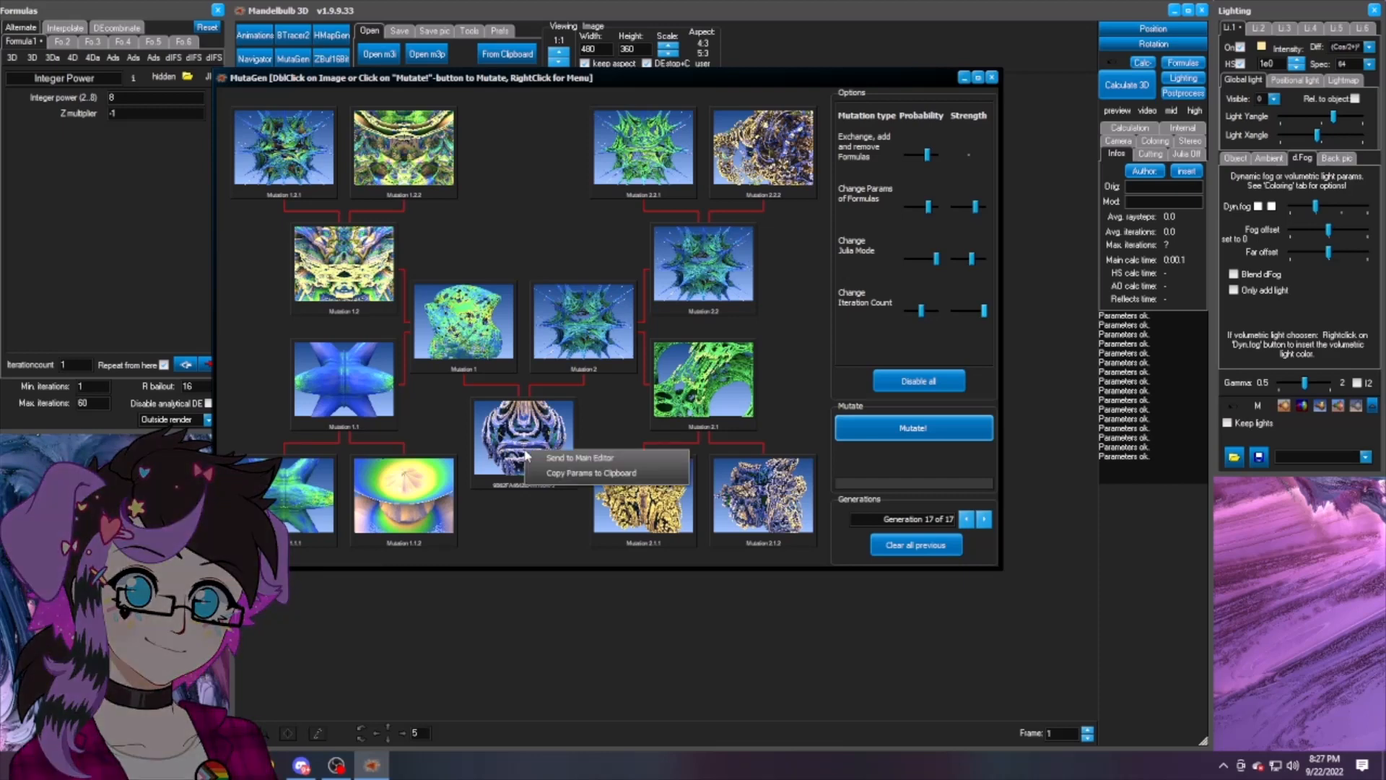
{"action": "left_click", "coordinate": [563, 459]}
{"action": "left_click", "coordinate": [1127, 84]}
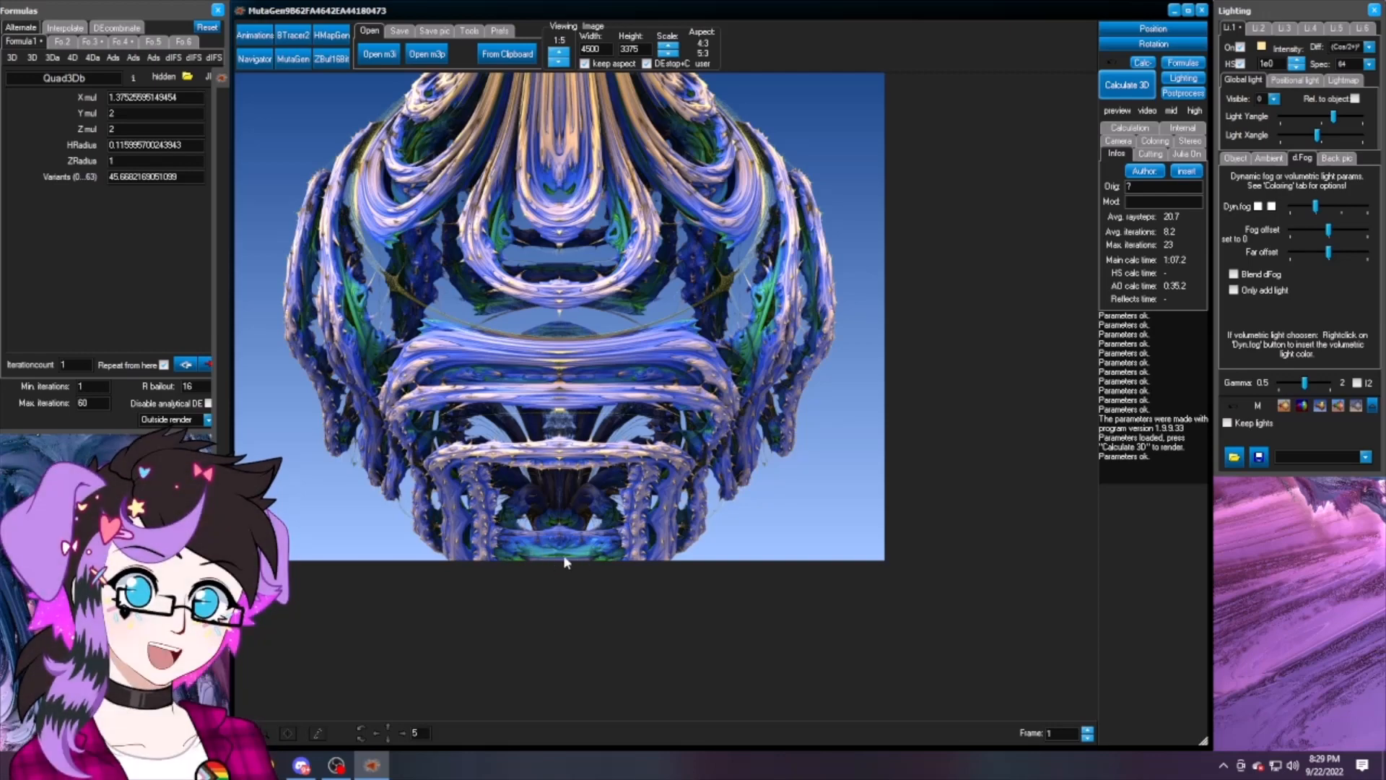
Step: Open the Navigator and fly into the fractal's lower centre until the symmetrical curled arches below the horizontal bands are framed
{"action": "left_click", "coordinate": [254, 60]}
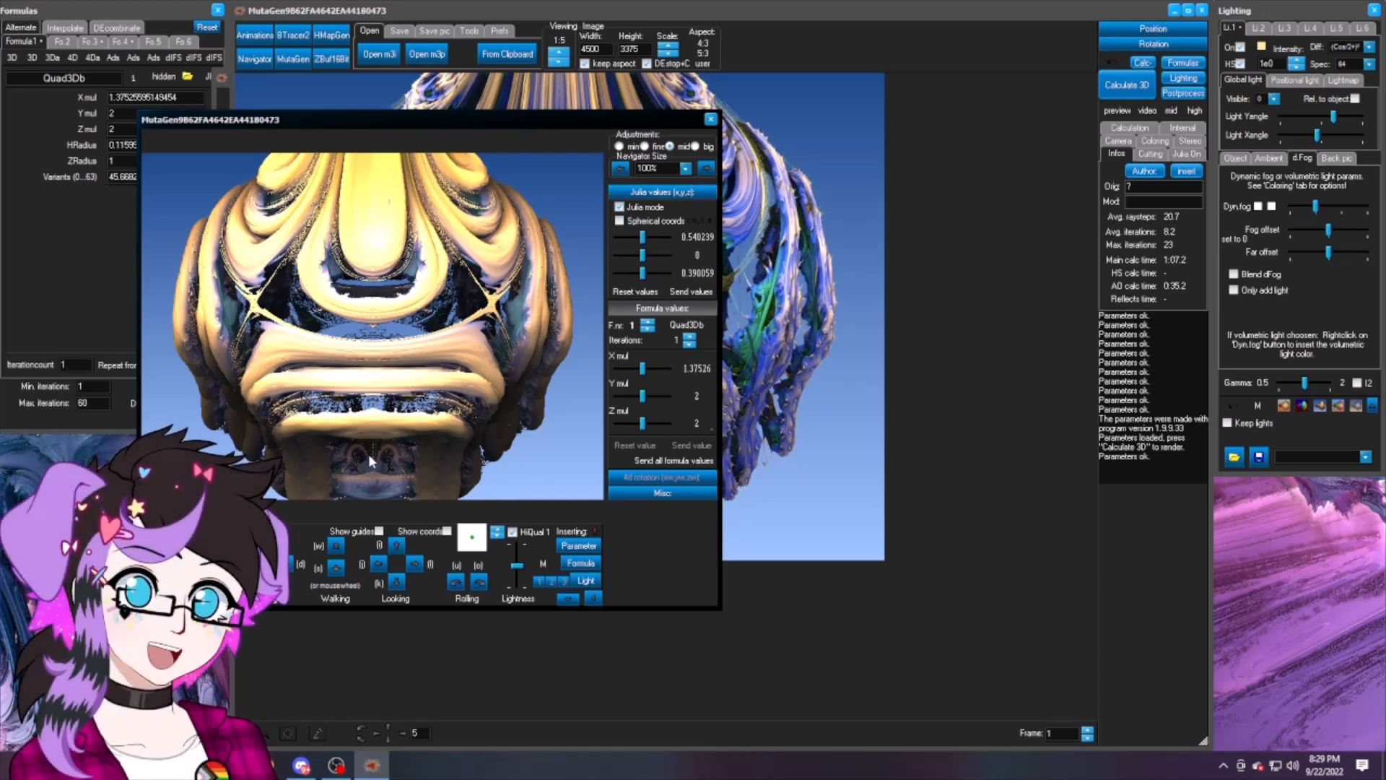
{"action": "scroll", "coordinate": [368, 453], "scroll_direction": "up", "scroll_amount": 3}
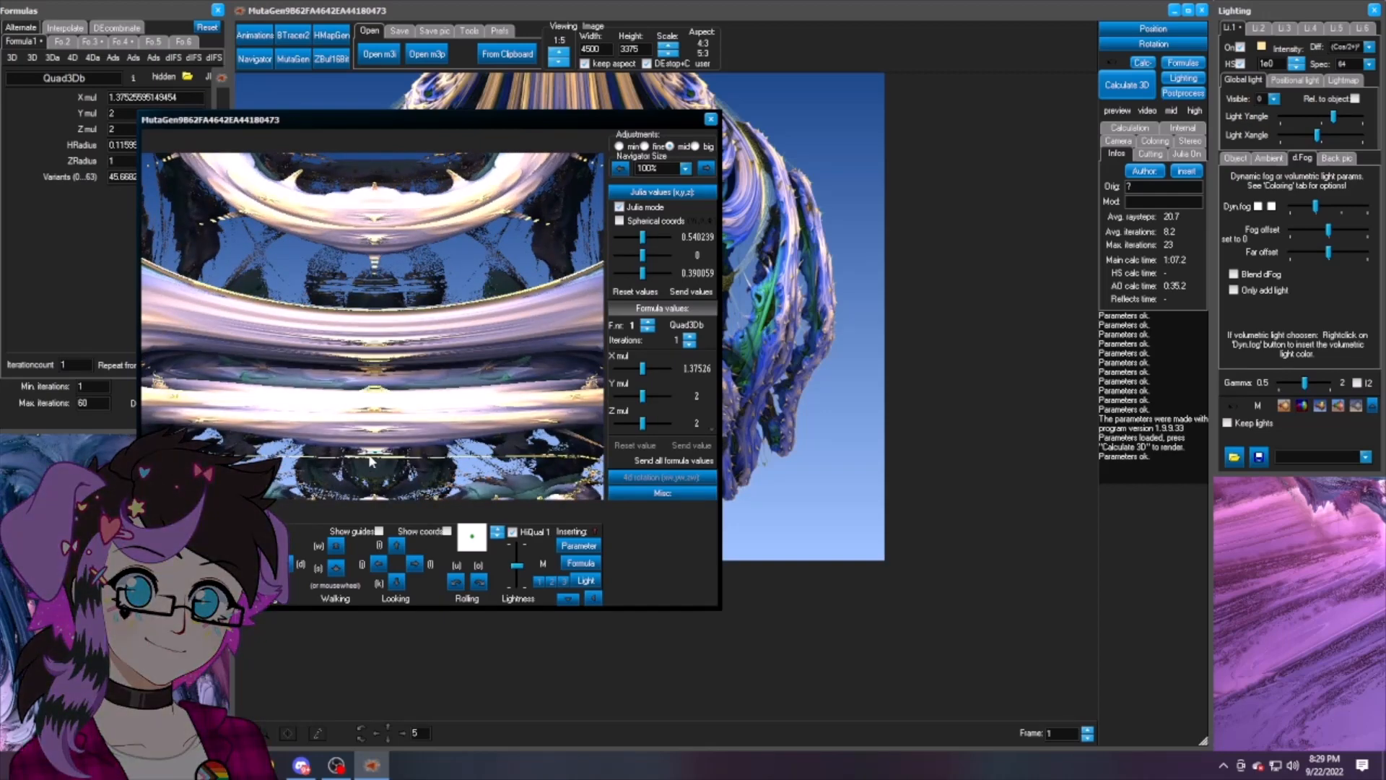
{"action": "scroll", "coordinate": [370, 461], "scroll_direction": "up", "scroll_amount": 3}
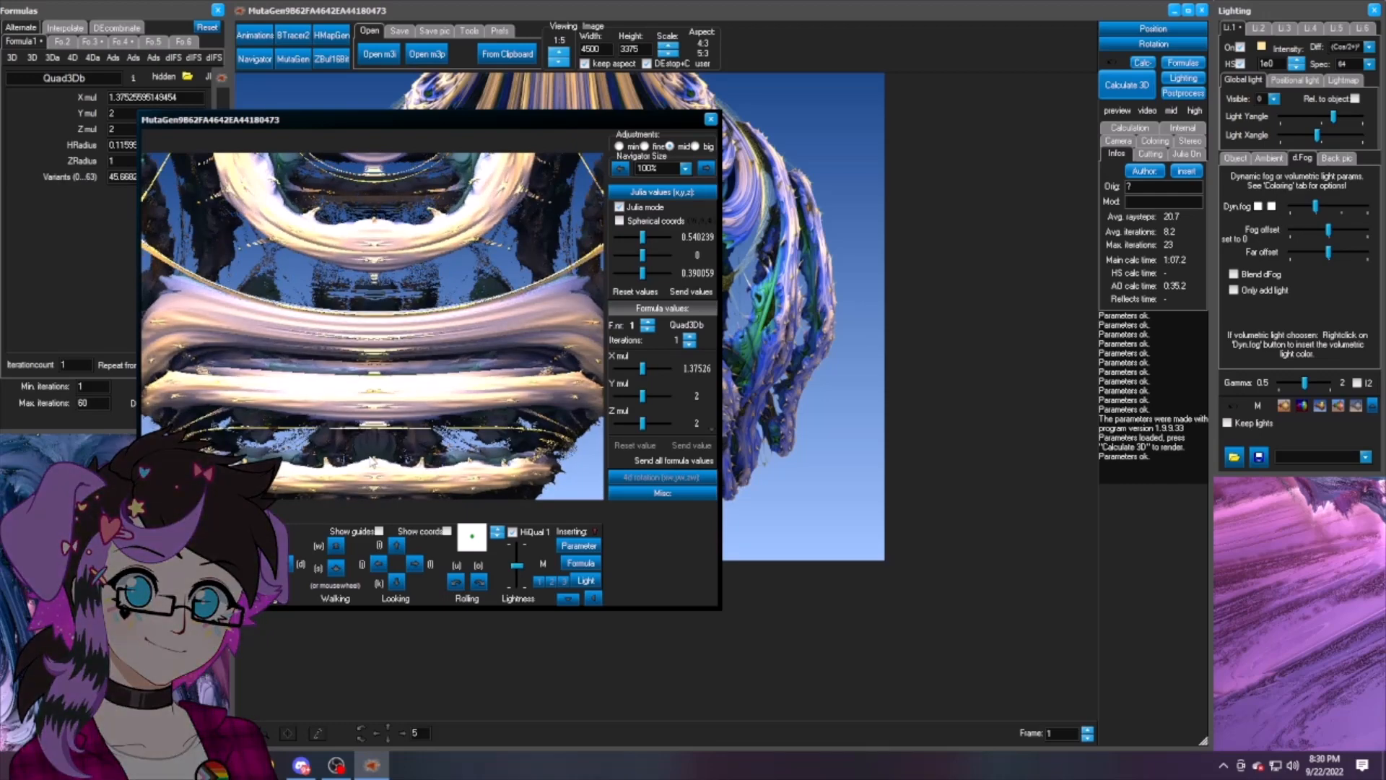
{"action": "scroll", "coordinate": [370, 461], "scroll_direction": "down", "scroll_amount": 2}
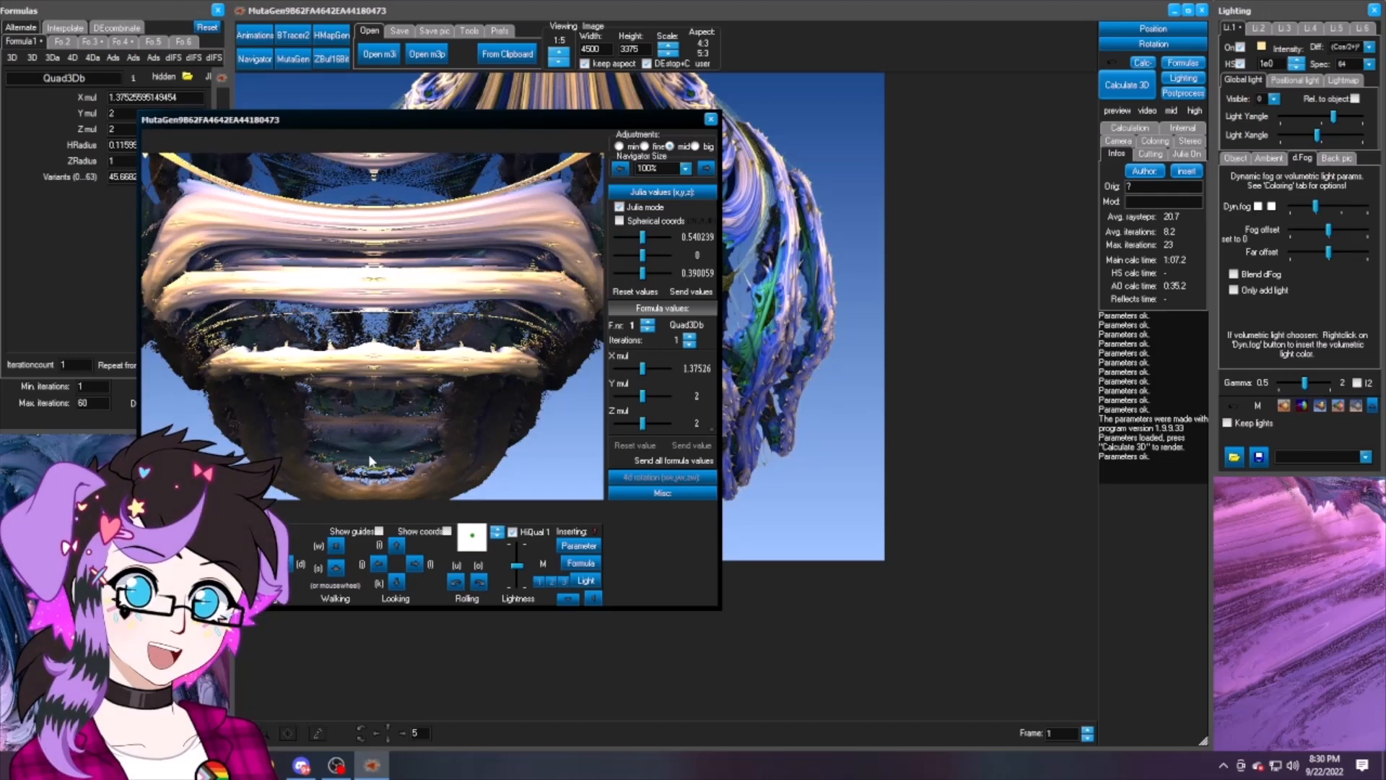
{"action": "scroll", "coordinate": [370, 460], "scroll_direction": "down", "scroll_amount": 2}
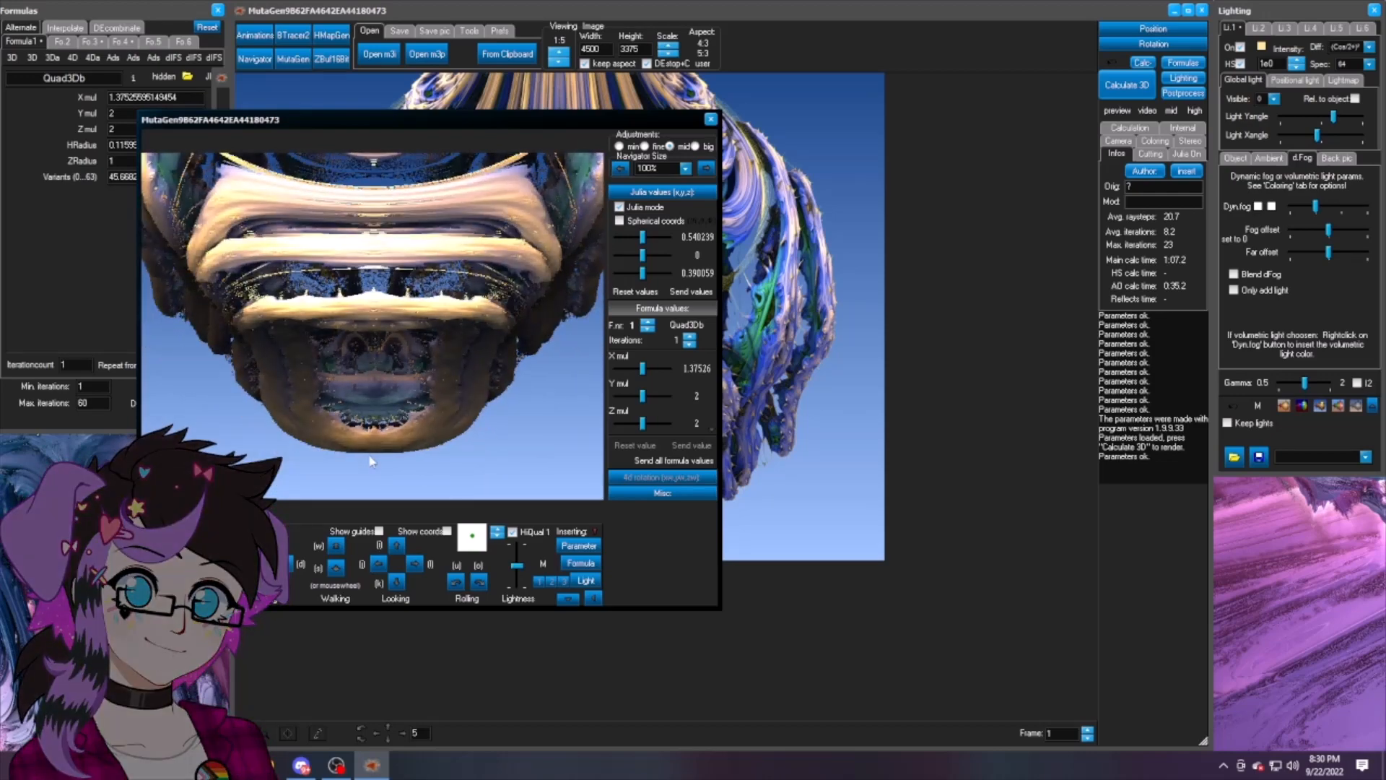
{"action": "scroll", "coordinate": [371, 461], "scroll_direction": "up", "scroll_amount": 3}
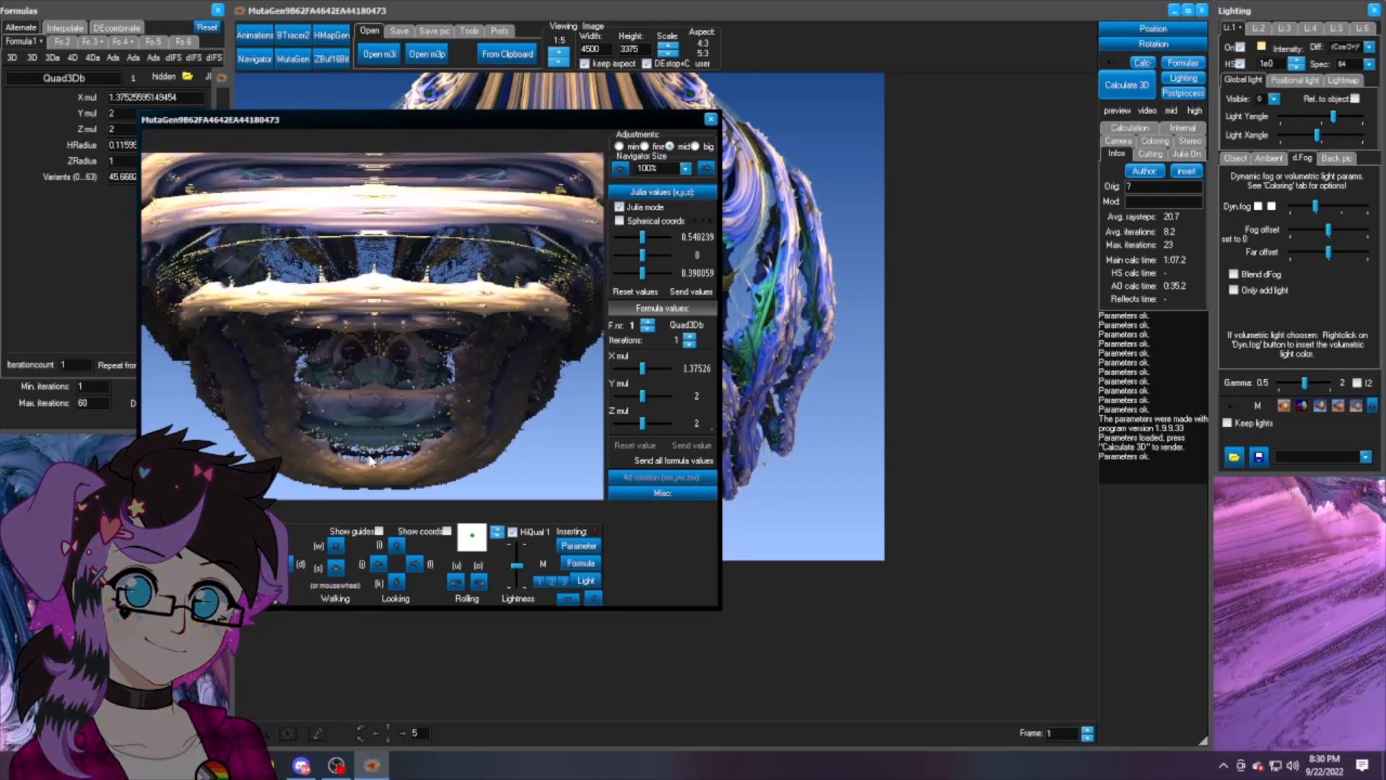
{"action": "scroll", "coordinate": [370, 460], "scroll_direction": "up", "scroll_amount": 2}
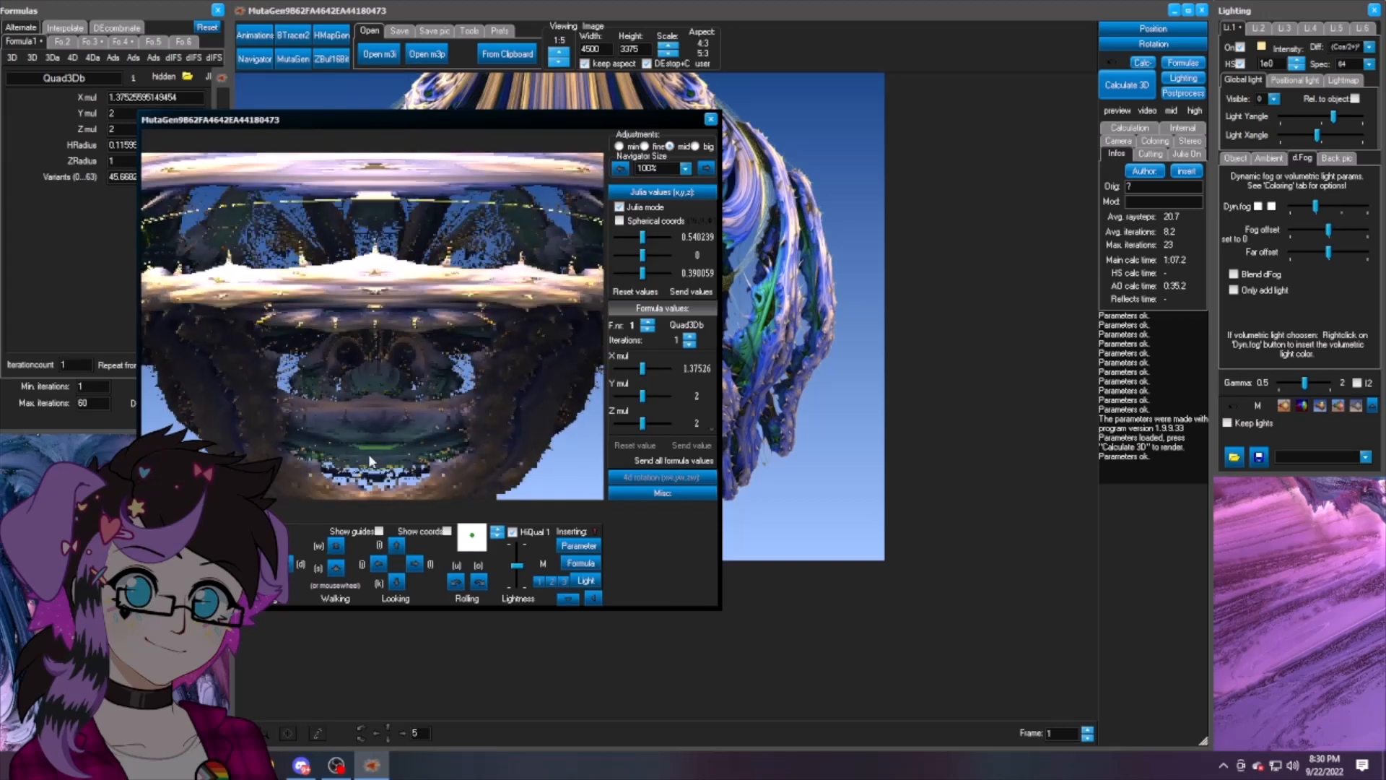
{"action": "scroll", "coordinate": [369, 455], "scroll_direction": "up", "scroll_amount": 1}
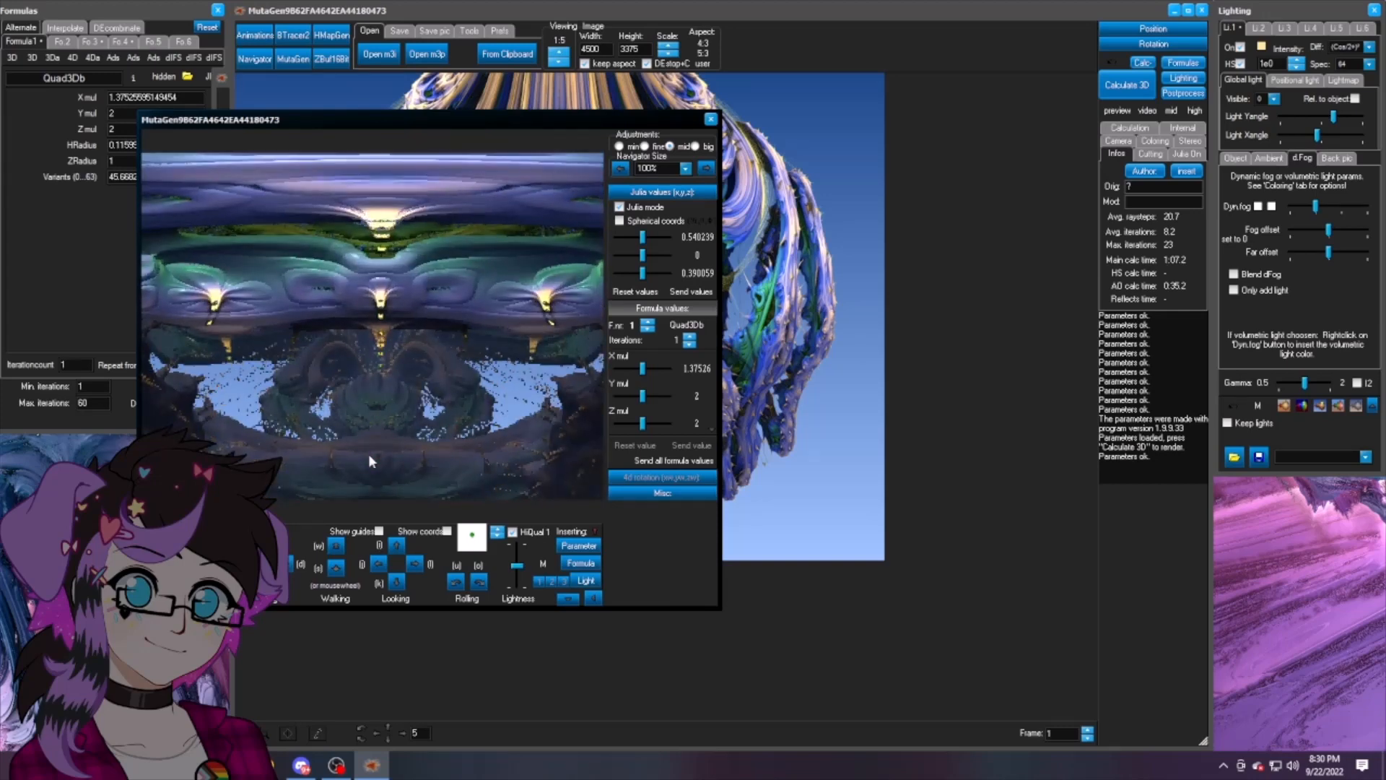
{"action": "scroll", "coordinate": [369, 458], "scroll_direction": "up", "scroll_amount": 1}
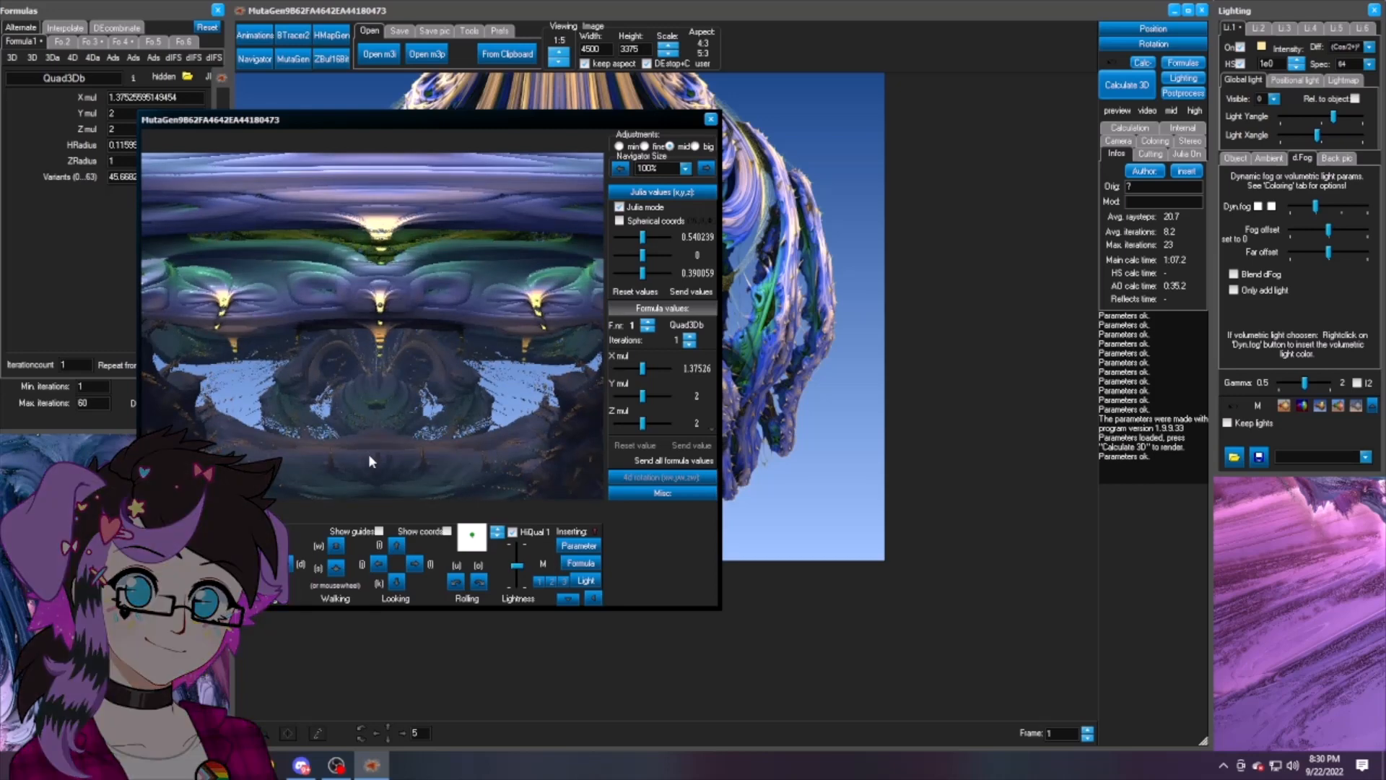
{"action": "scroll", "coordinate": [368, 454], "scroll_direction": "up", "scroll_amount": 1}
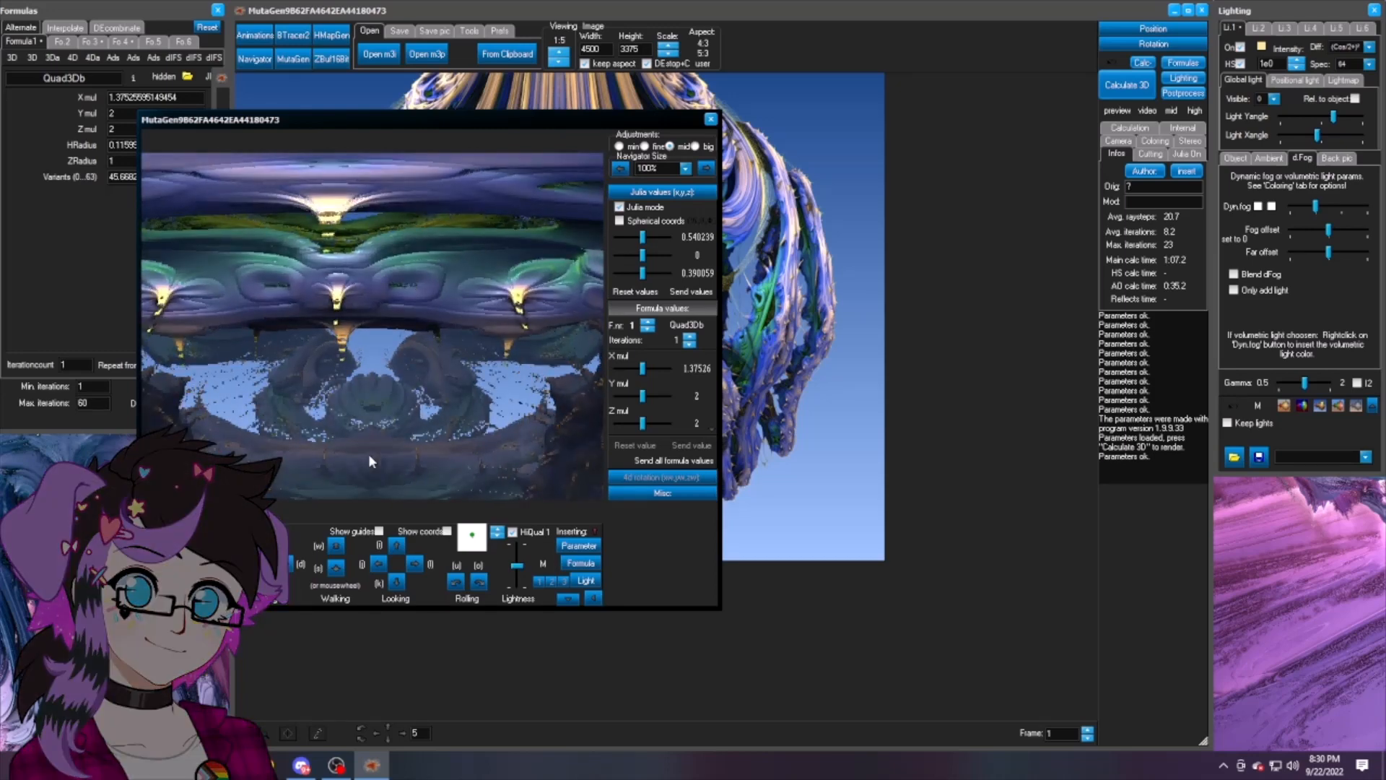
{"action": "scroll", "coordinate": [368, 454], "scroll_direction": "up", "scroll_amount": 1}
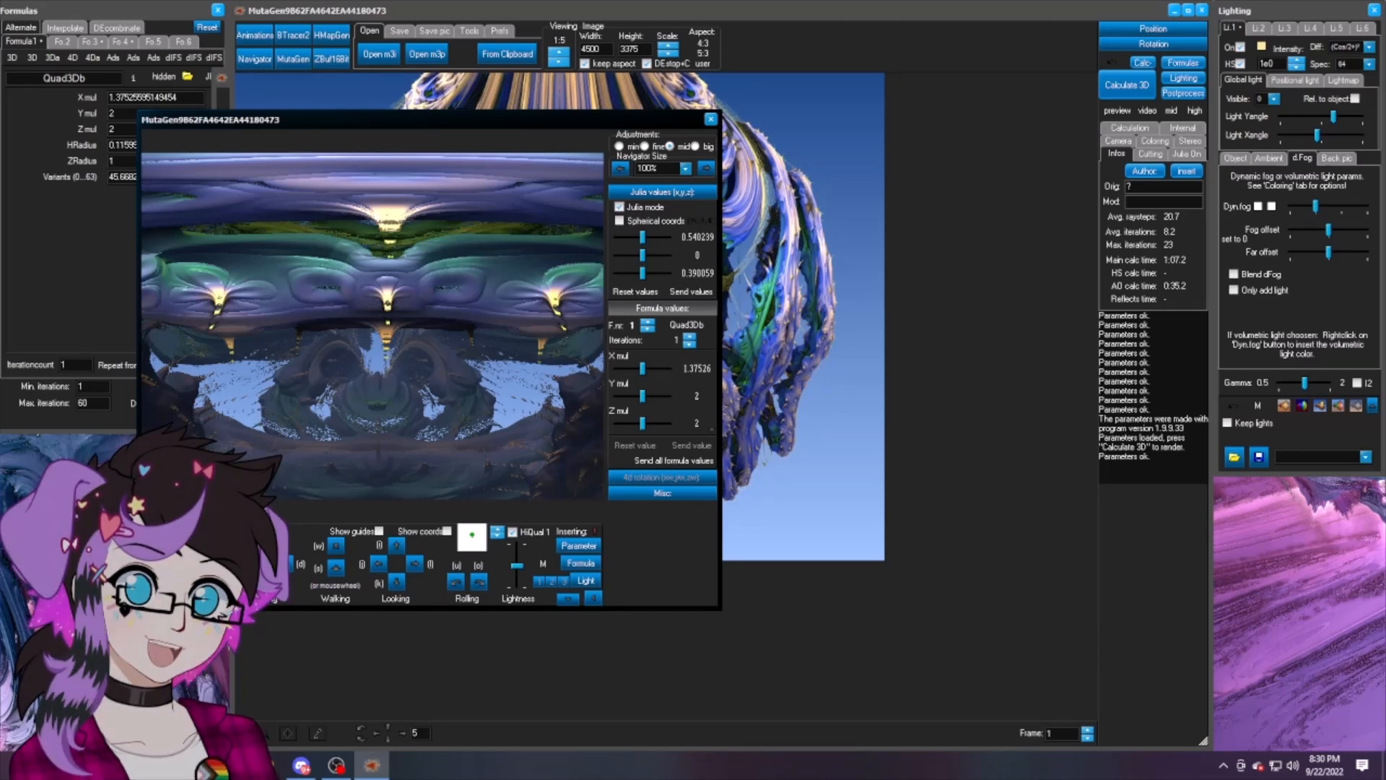
Step: Send the Navigator view to the main window, render it at 4500 x 3375 pixels, and close the Navigator
{"action": "left_click", "coordinate": [173, 551]}
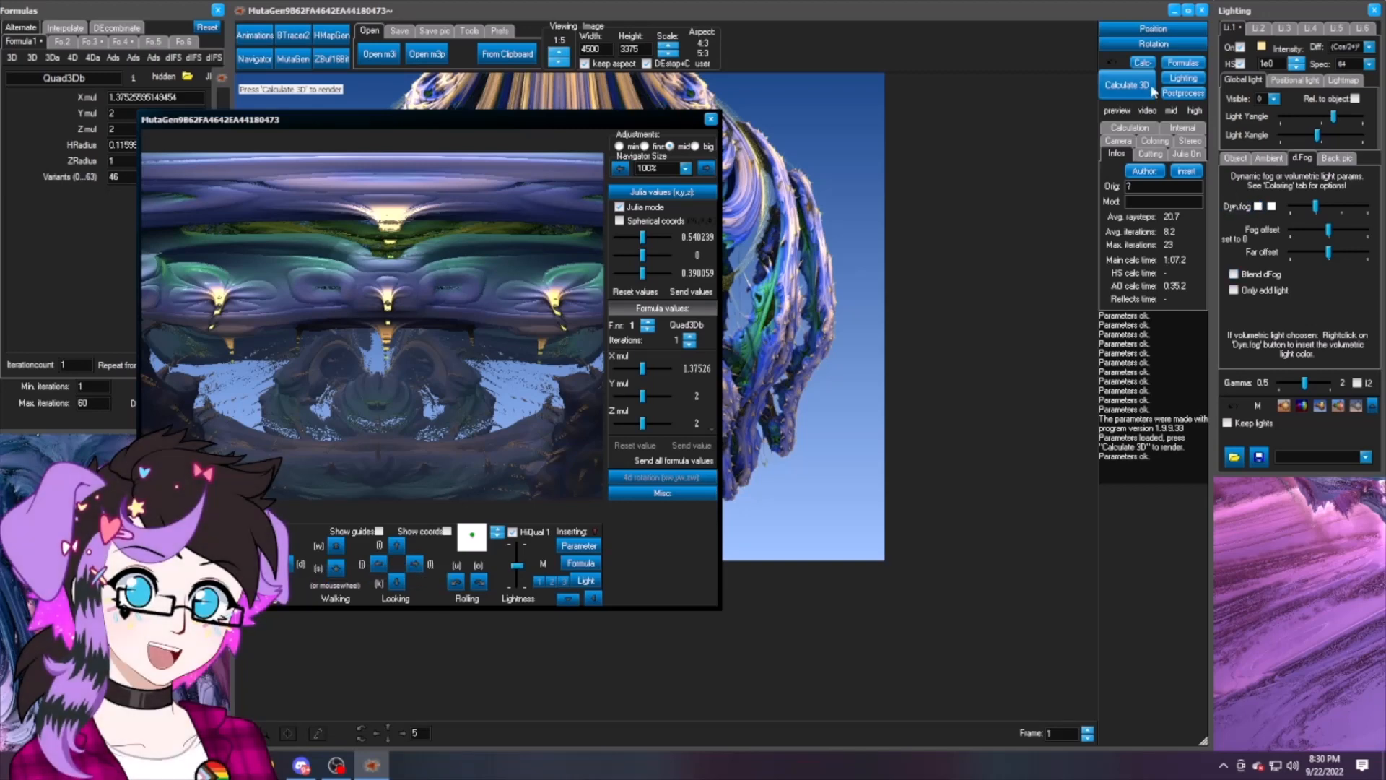
{"action": "left_click", "coordinate": [1127, 85]}
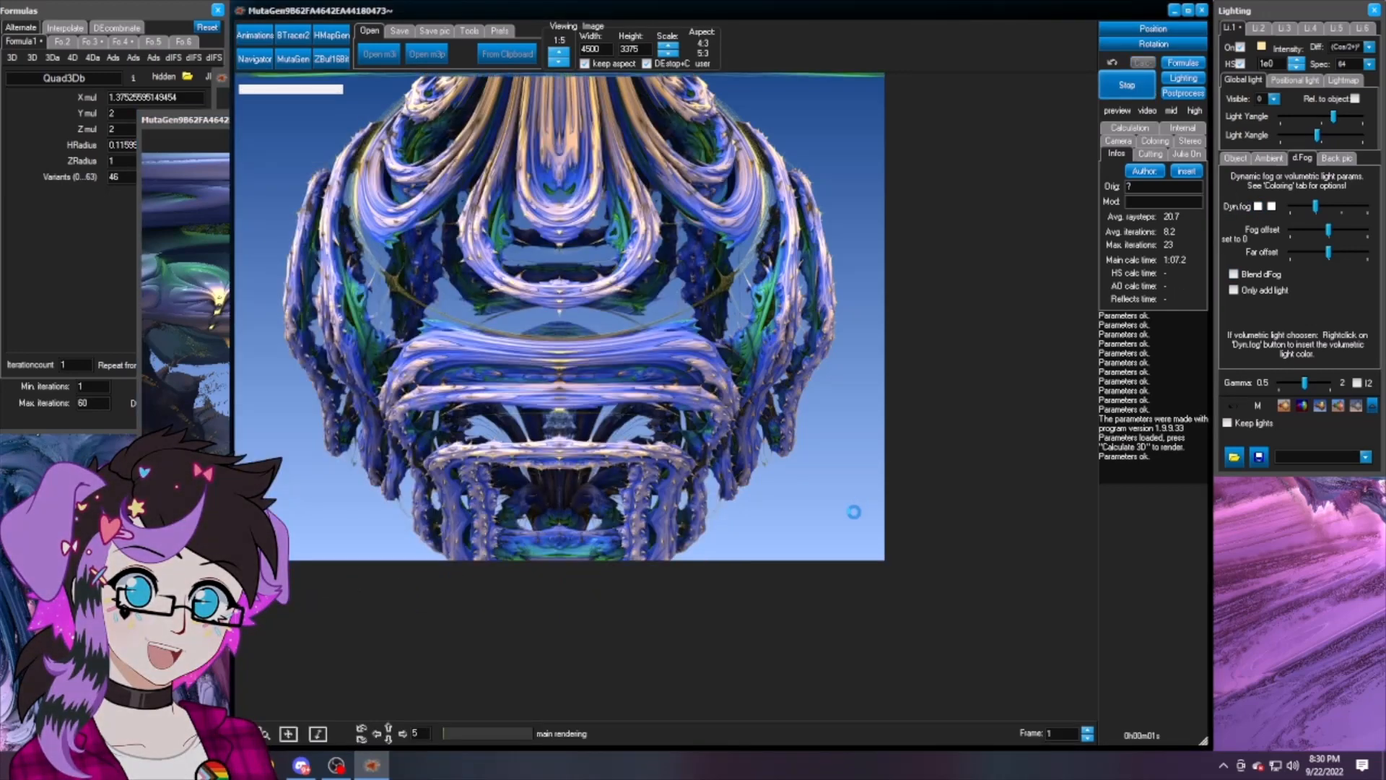
{"action": "left_click", "coordinate": [203, 124]}
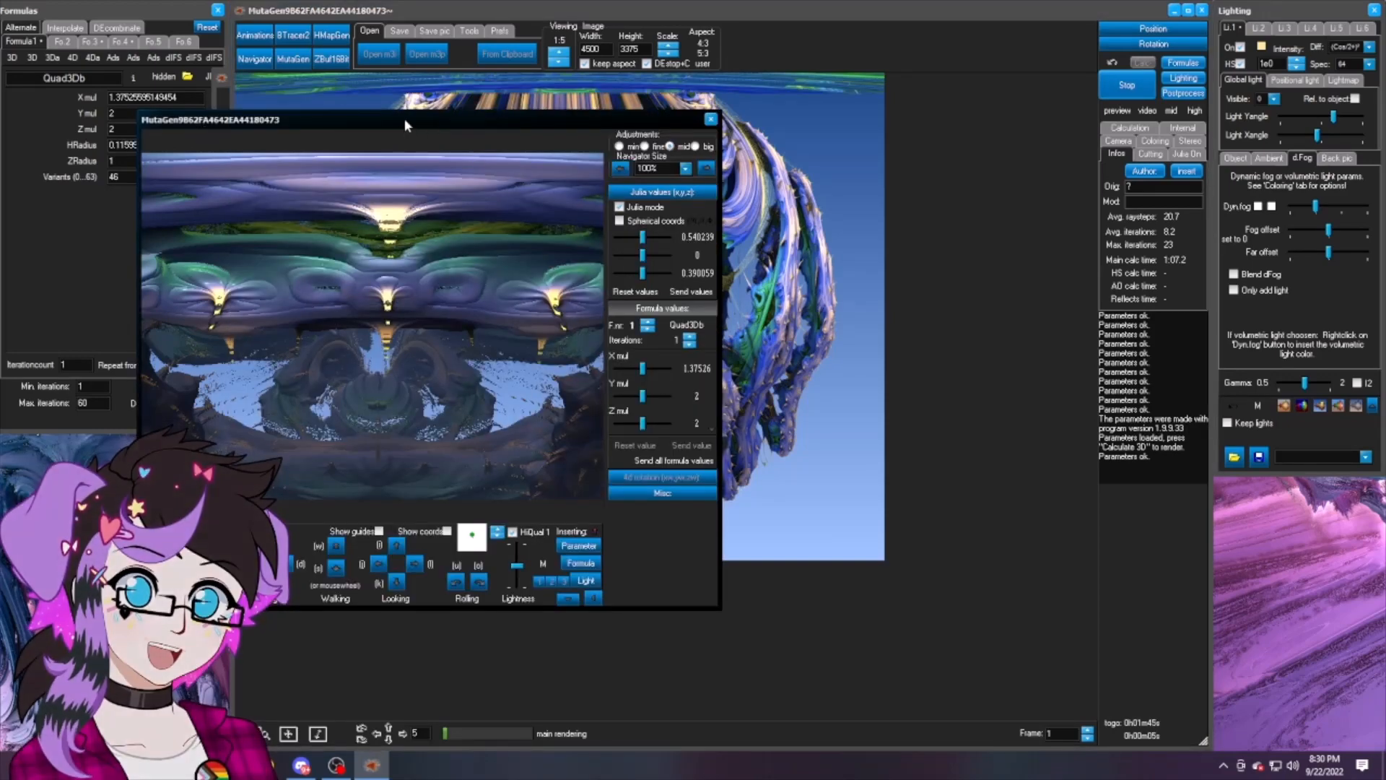
{"action": "left_click_drag", "start_coordinate": [405, 118], "coordinate": [1145, 114]}
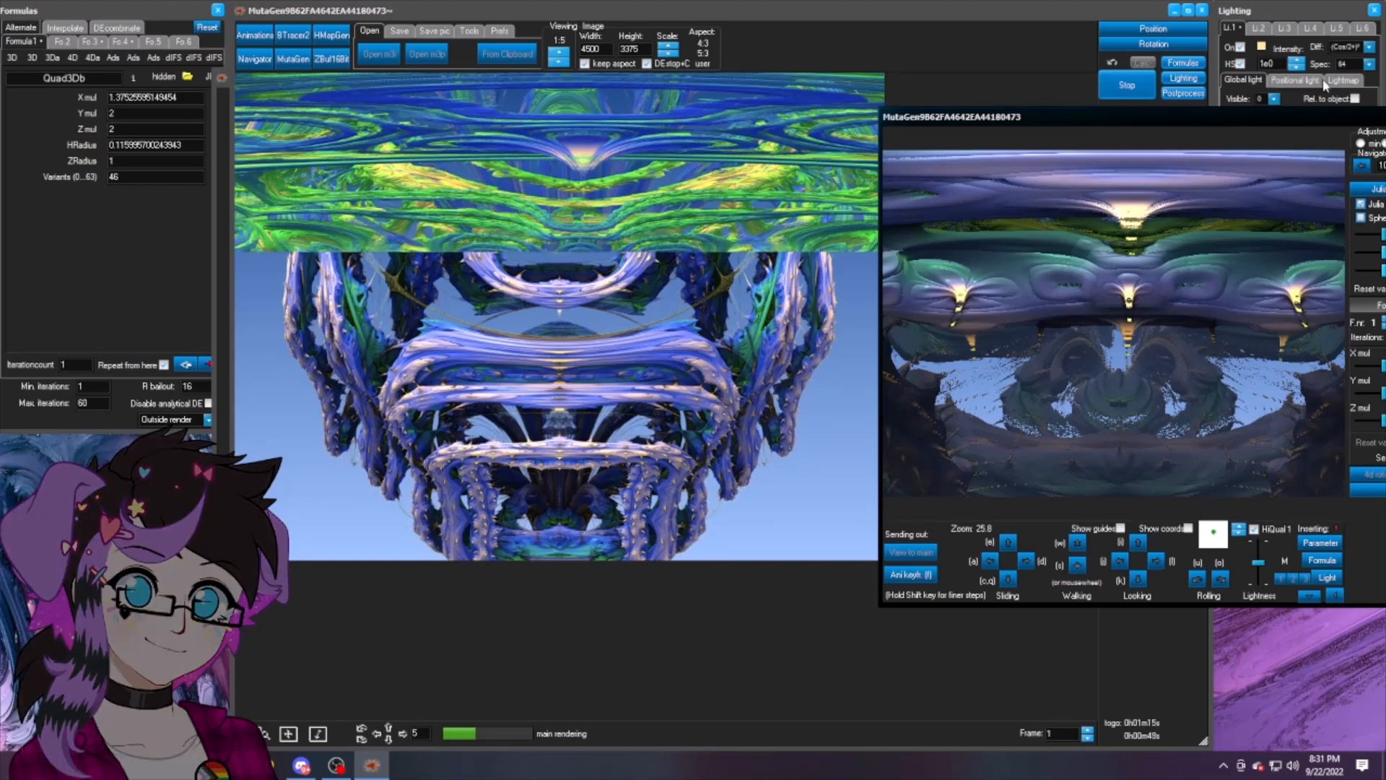
{"action": "left_click_drag", "start_coordinate": [1235, 120], "coordinate": [880, 101]}
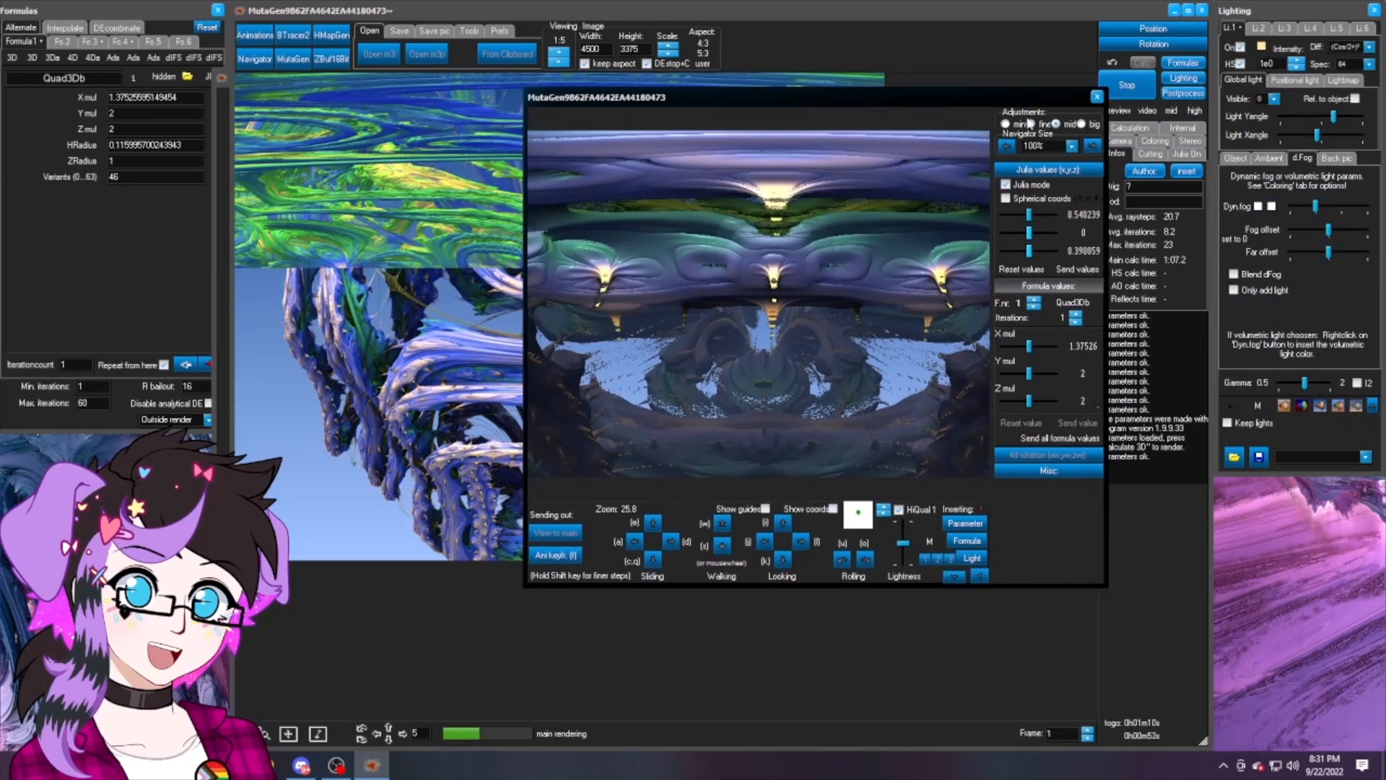
{"action": "left_click", "coordinate": [1097, 96]}
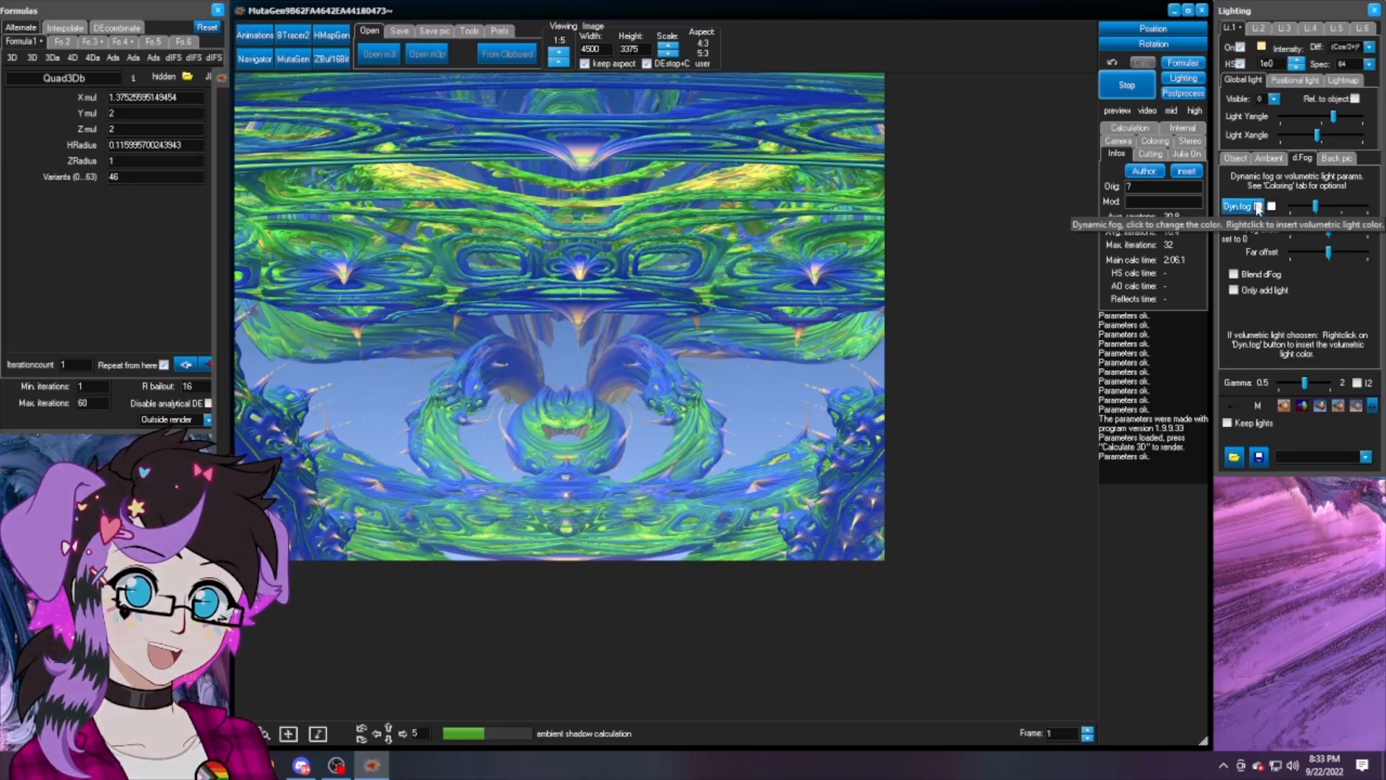
{"action": "left_click", "coordinate": [1258, 207]}
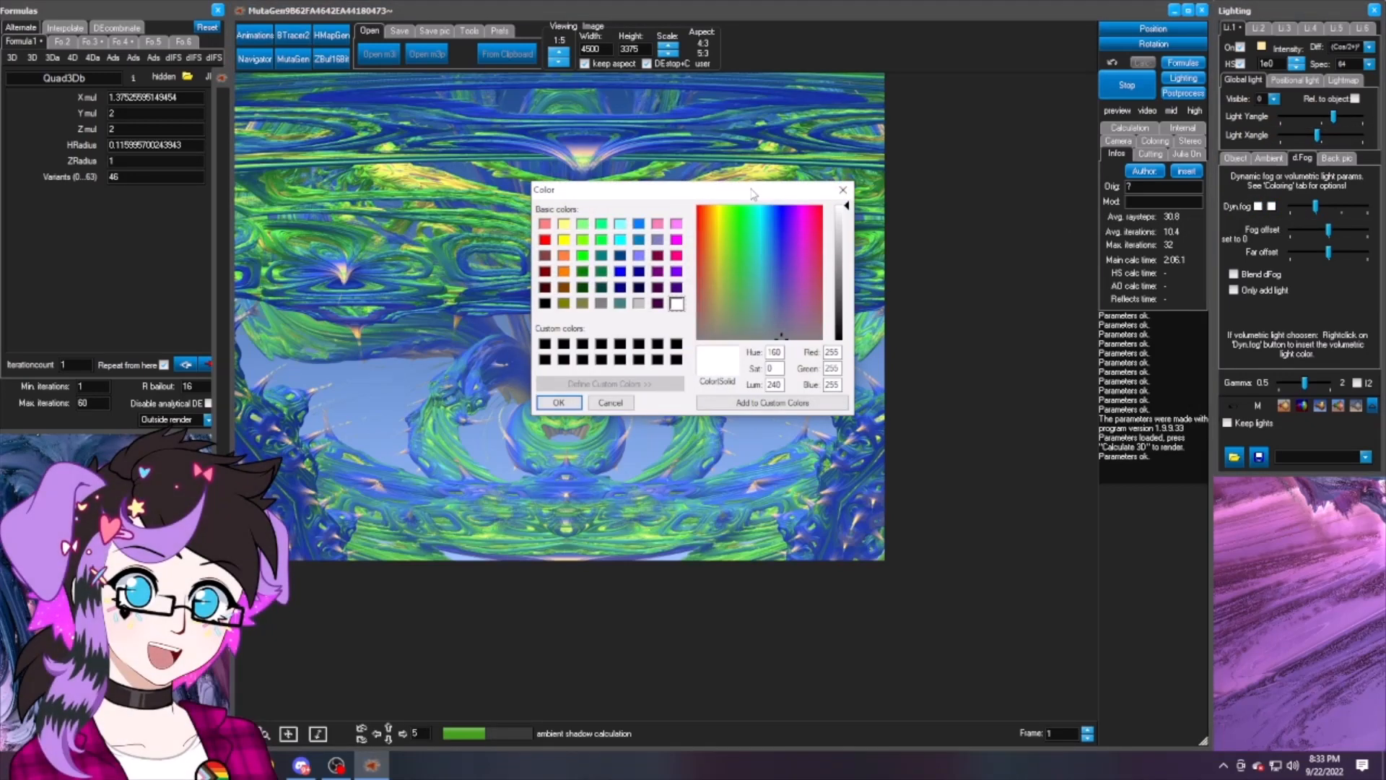
{"action": "left_click_drag", "start_coordinate": [776, 192], "coordinate": [1129, 112]}
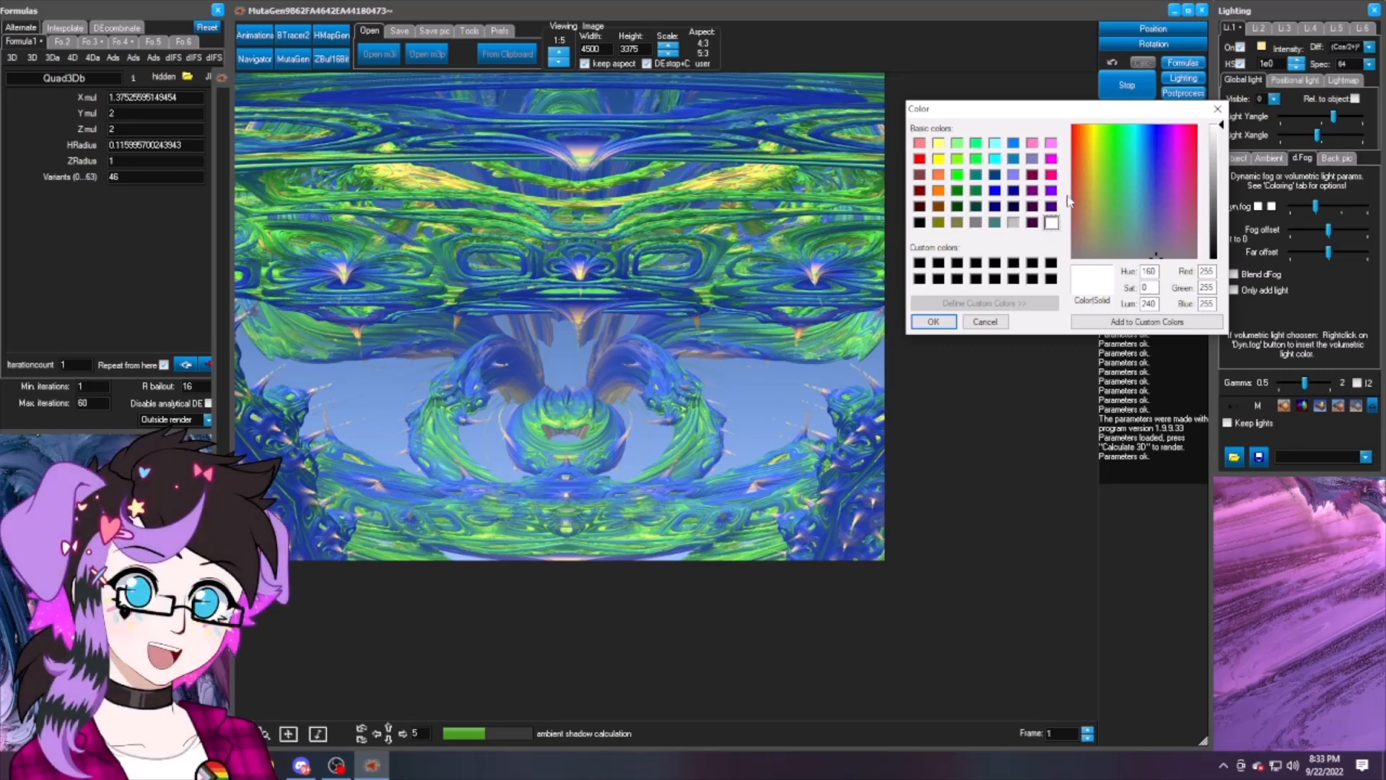
{"action": "left_click", "coordinate": [1051, 191]}
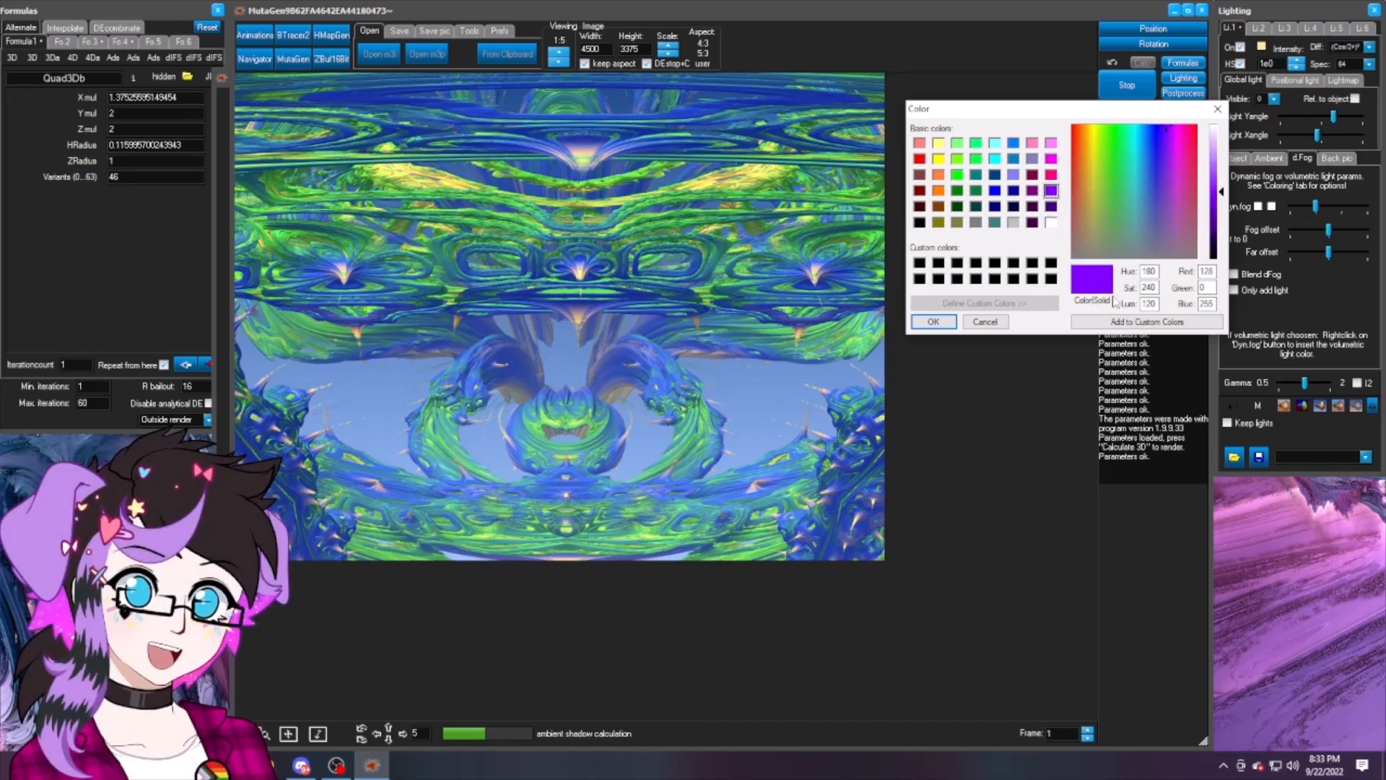
{"action": "left_click", "coordinate": [1216, 208]}
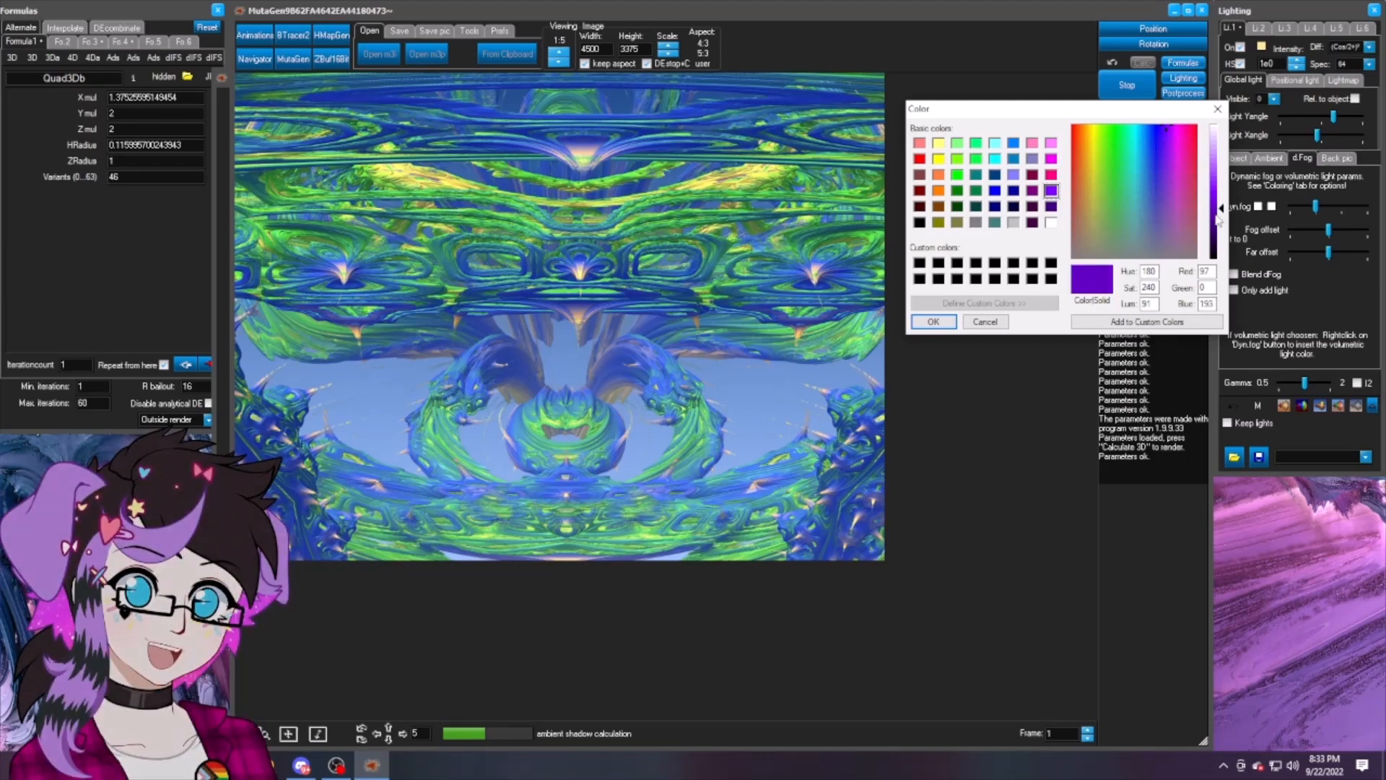
{"action": "left_click", "coordinate": [1219, 214]}
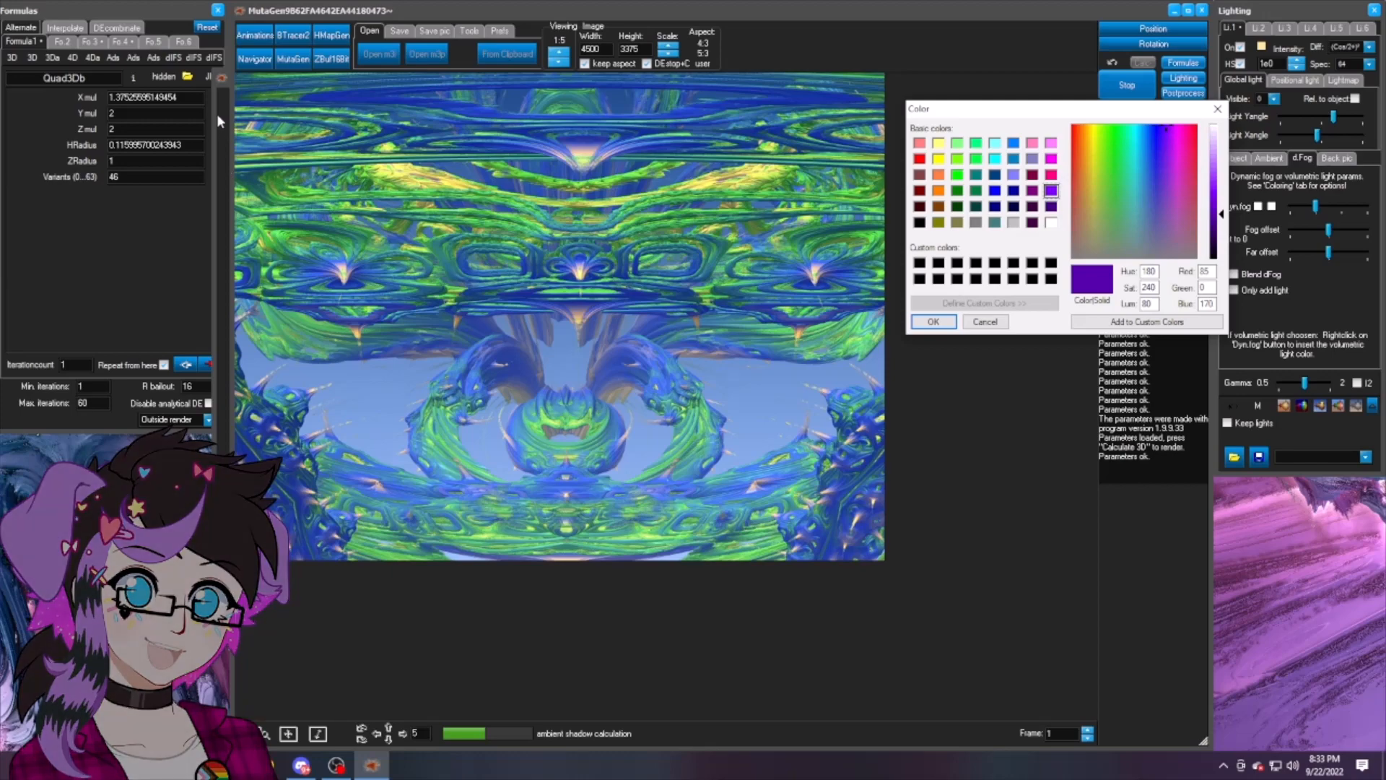
{"action": "left_click", "coordinate": [997, 323]}
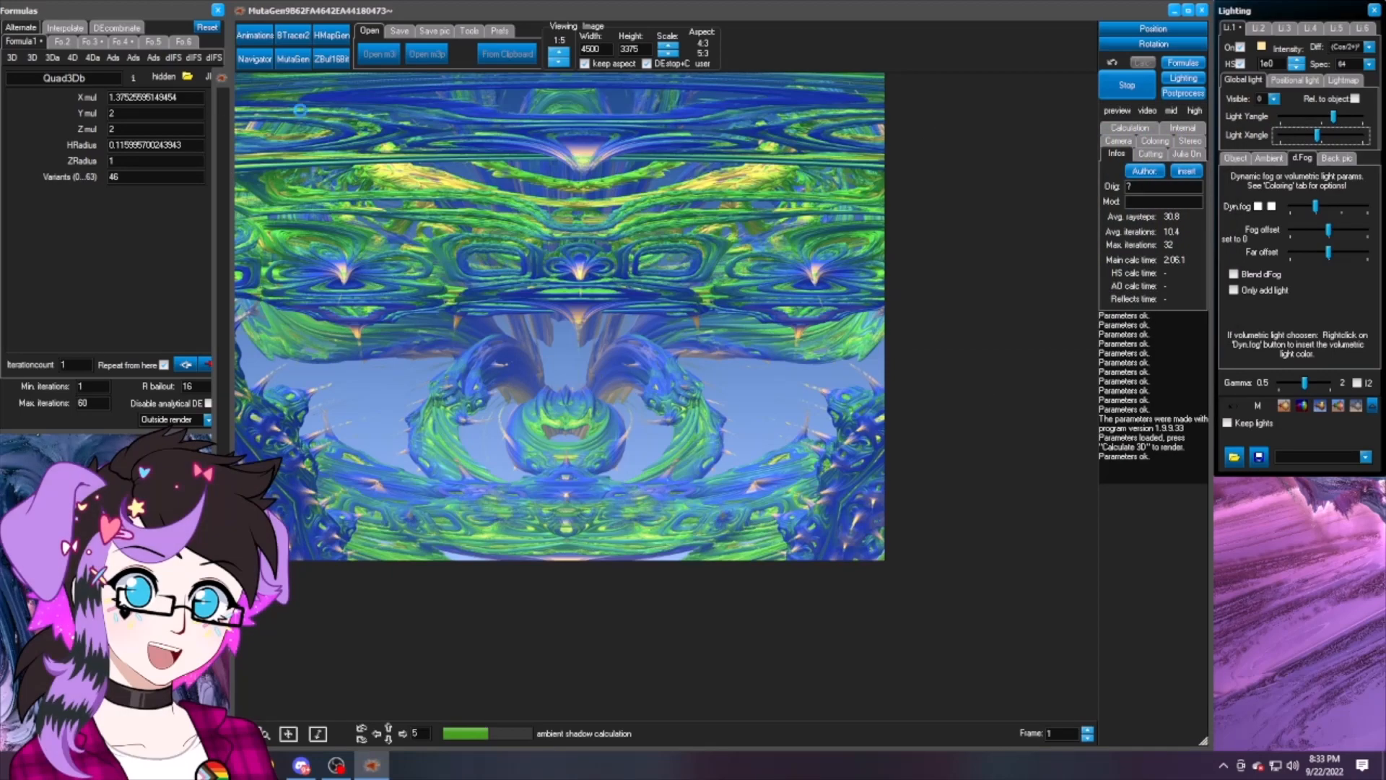
{"action": "left_click", "coordinate": [226, 116]}
{"action": "left_click", "coordinate": [993, 77]}
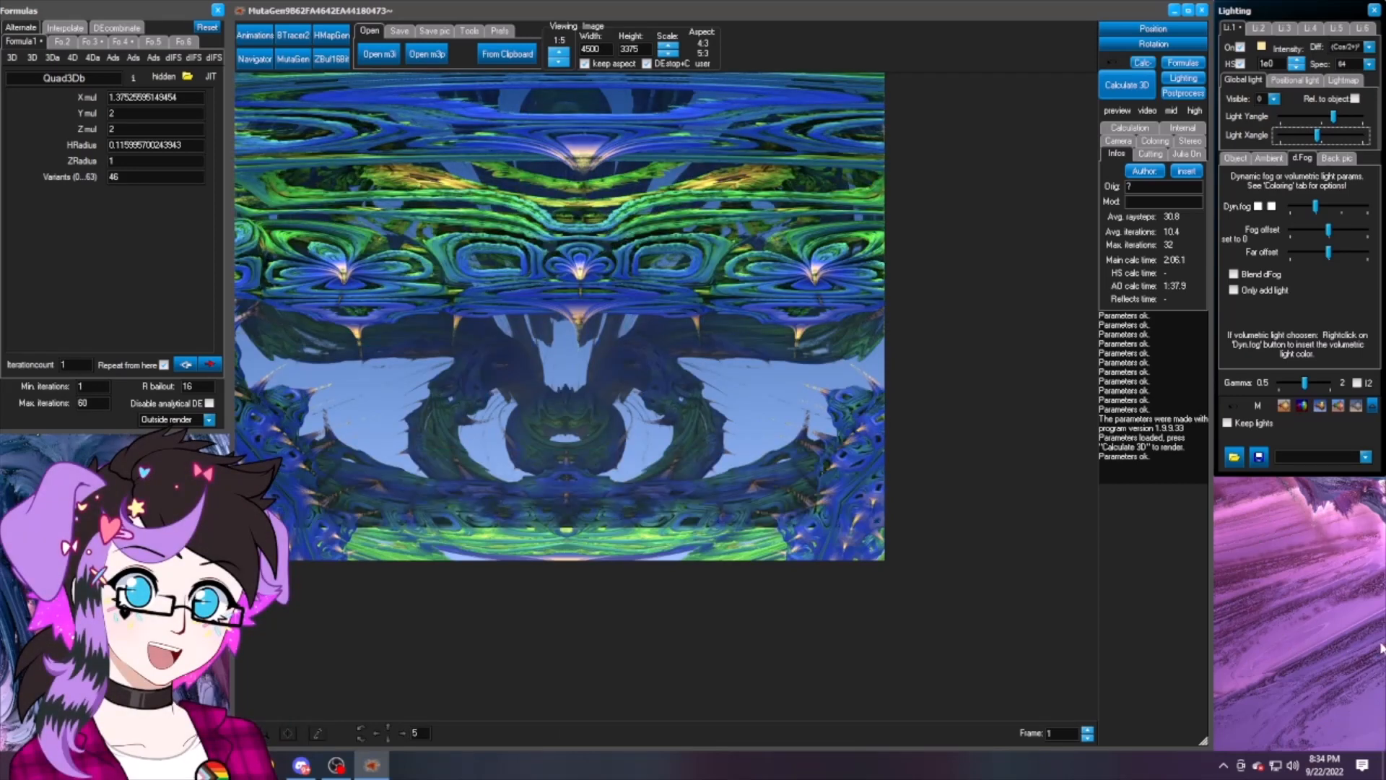
Step: Set the first dynamic fog colour to dark purple, RGB 64, 0, 128
{"action": "left_click", "coordinate": [1258, 207]}
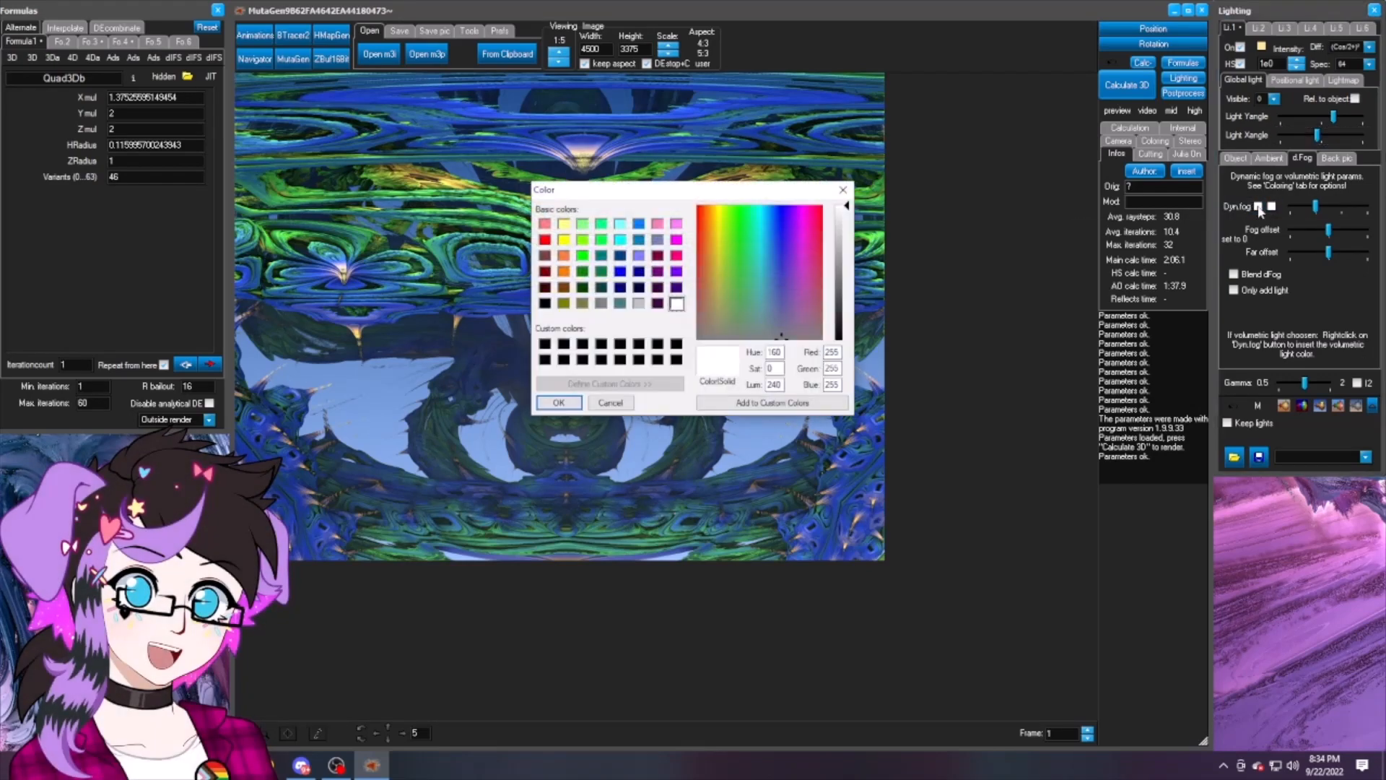
{"action": "left_click_drag", "start_coordinate": [722, 195], "coordinate": [1076, 193]}
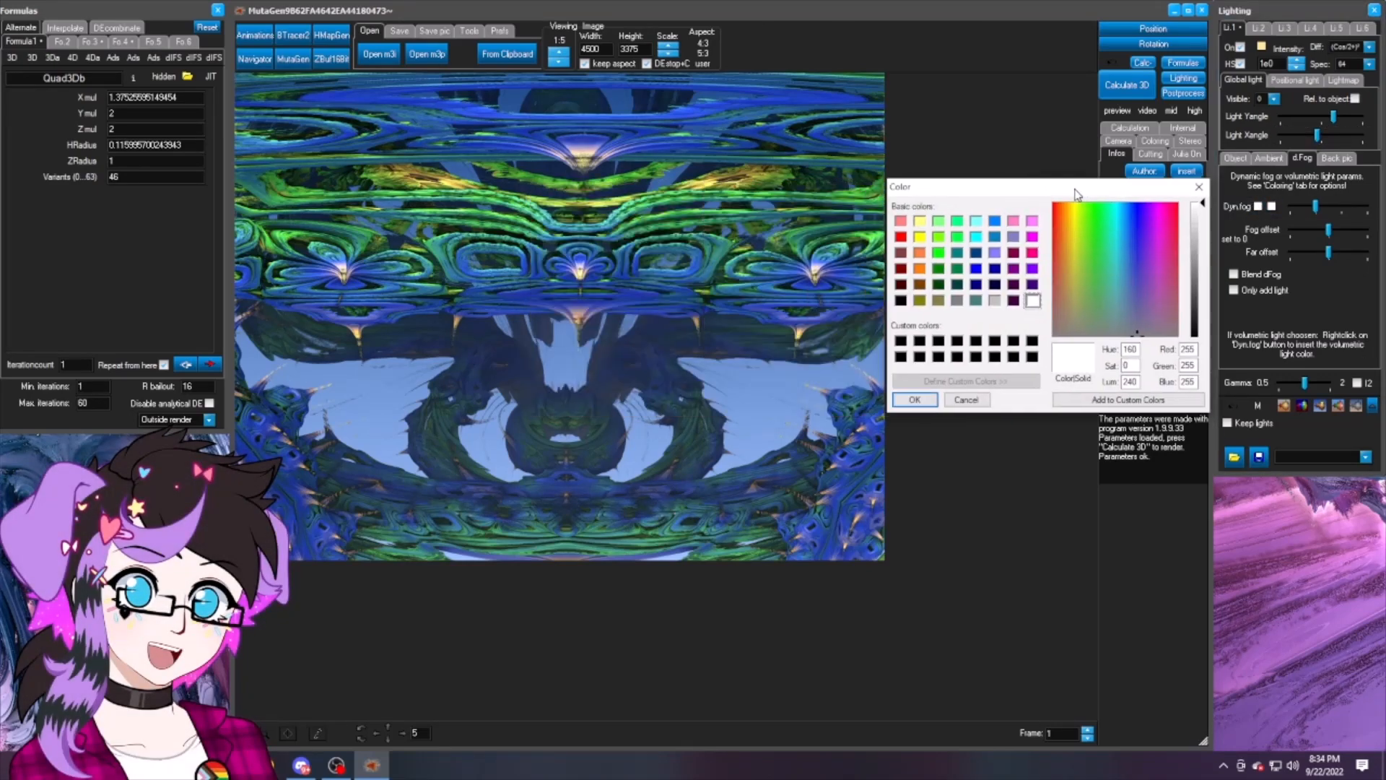
{"action": "left_click", "coordinate": [1033, 285]}
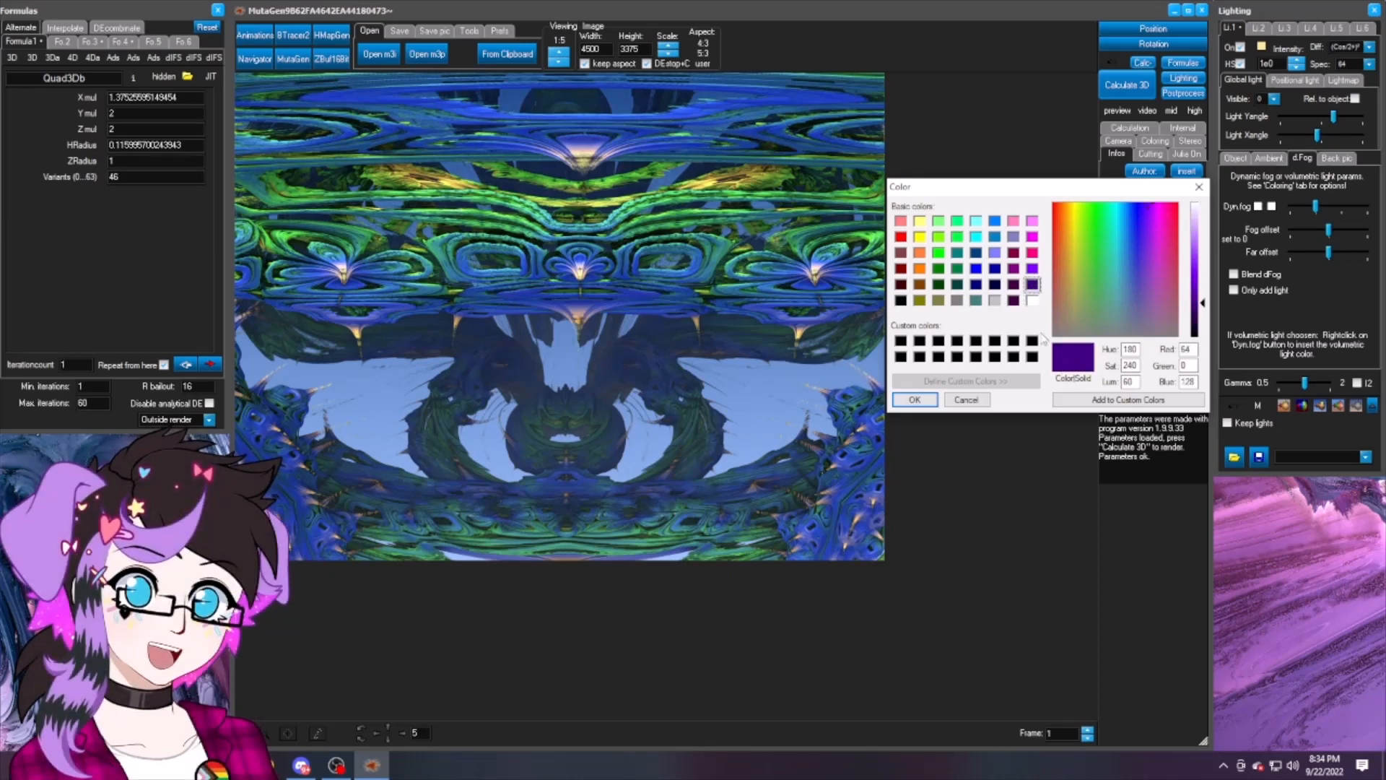
{"action": "left_click", "coordinate": [914, 400]}
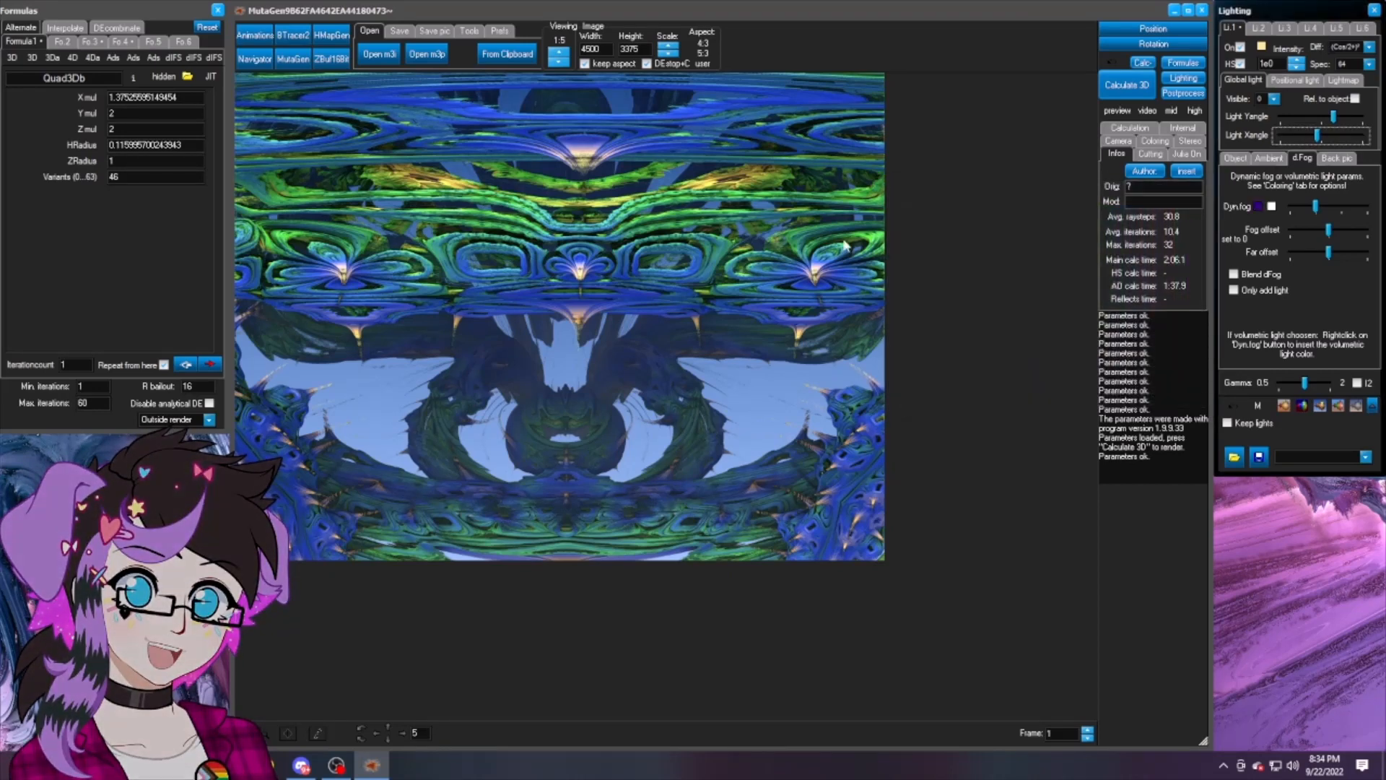
Step: Set the second dynamic fog colour to near black and adjust the dynamic fog amount
{"action": "left_click", "coordinate": [1272, 208]}
{"action": "left_click", "coordinate": [839, 341]}
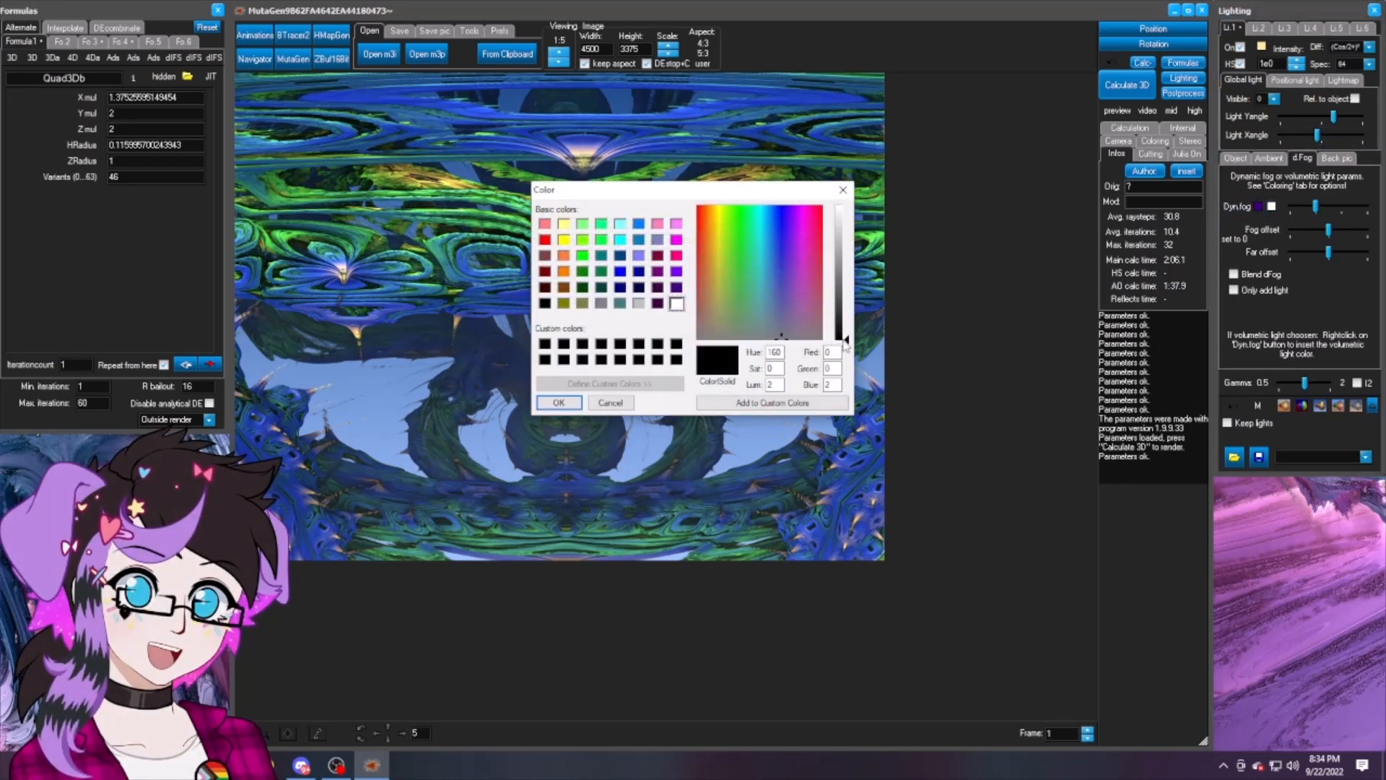
{"action": "left_click", "coordinate": [559, 402]}
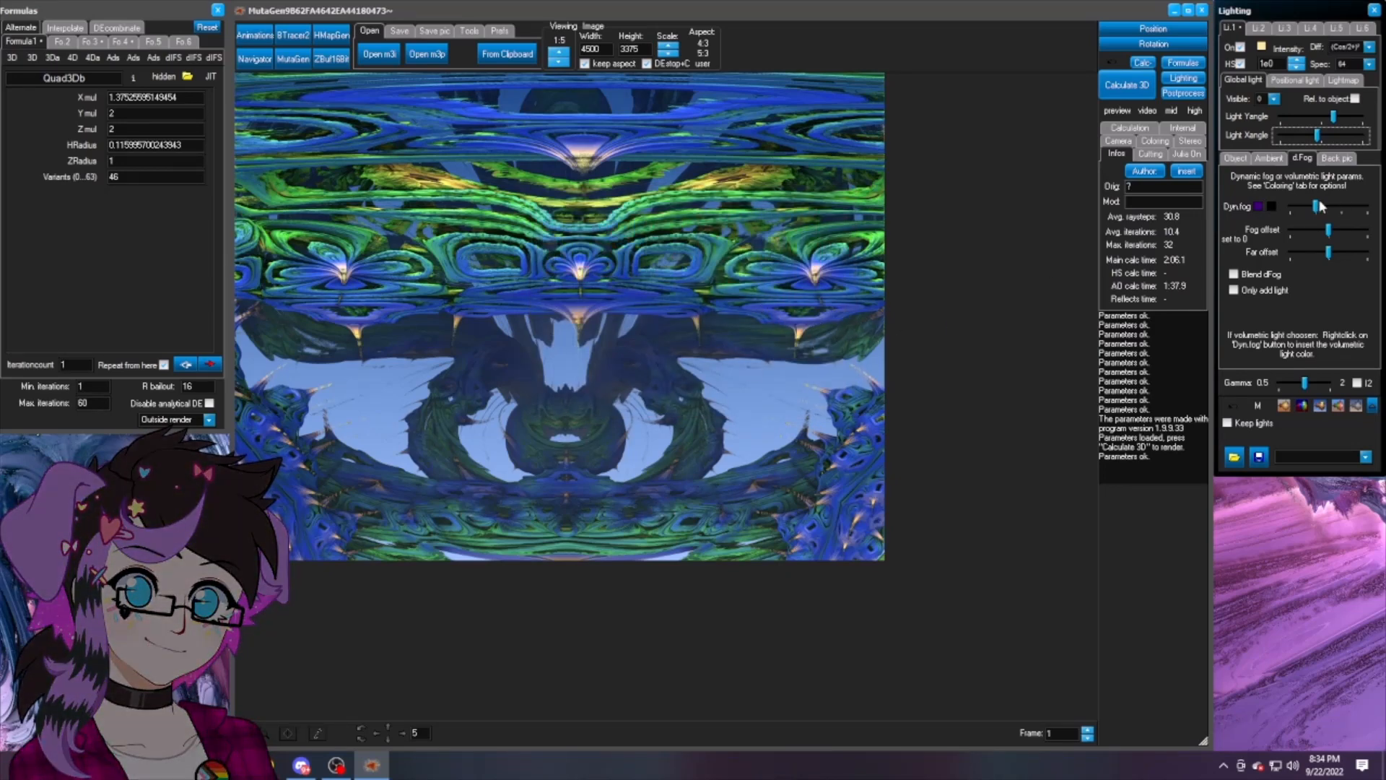
{"action": "left_click_drag", "start_coordinate": [1316, 207], "coordinate": [1331, 210]}
Step: Open the colour adjustment window for the object's colours and place it over the upper part of the render
{"action": "left_click", "coordinate": [1269, 159]}
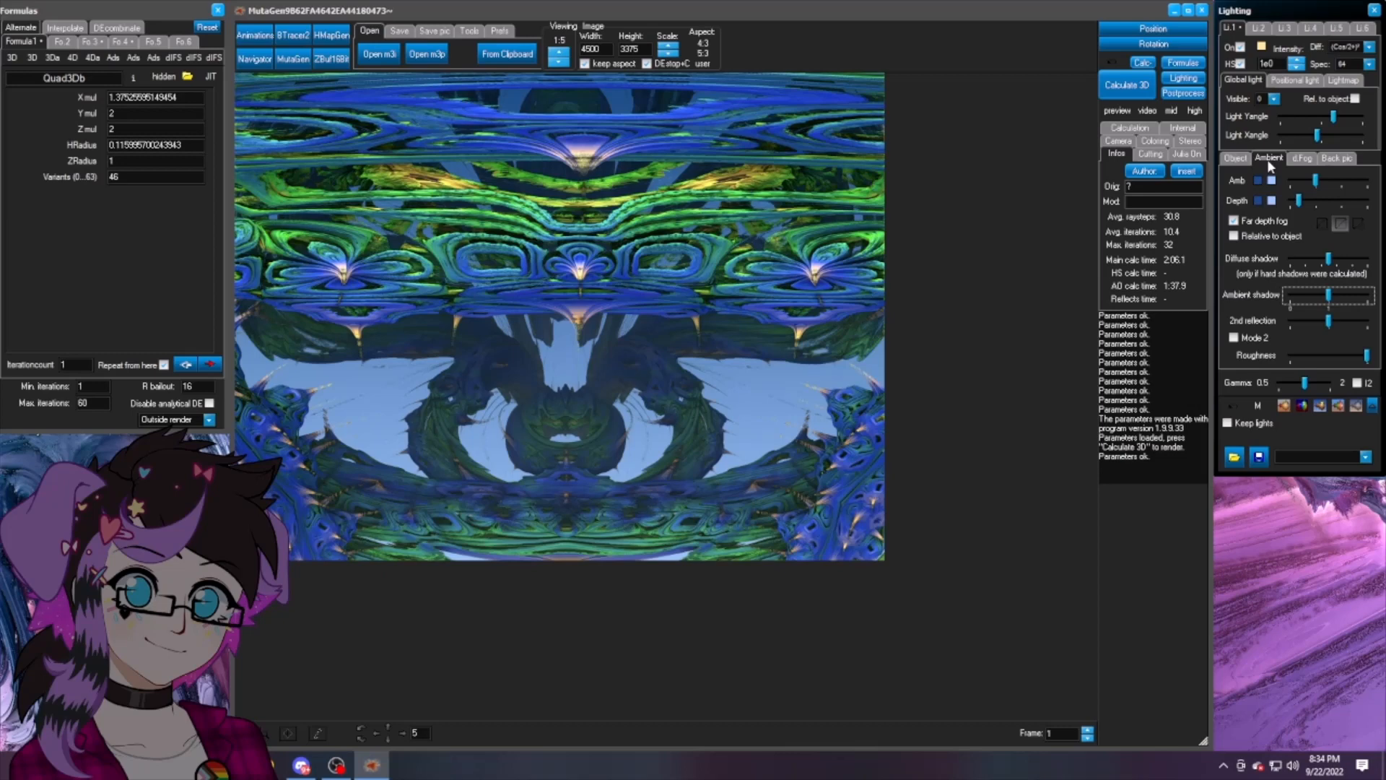
{"action": "left_click", "coordinate": [1236, 158]}
{"action": "left_click", "coordinate": [1264, 180]}
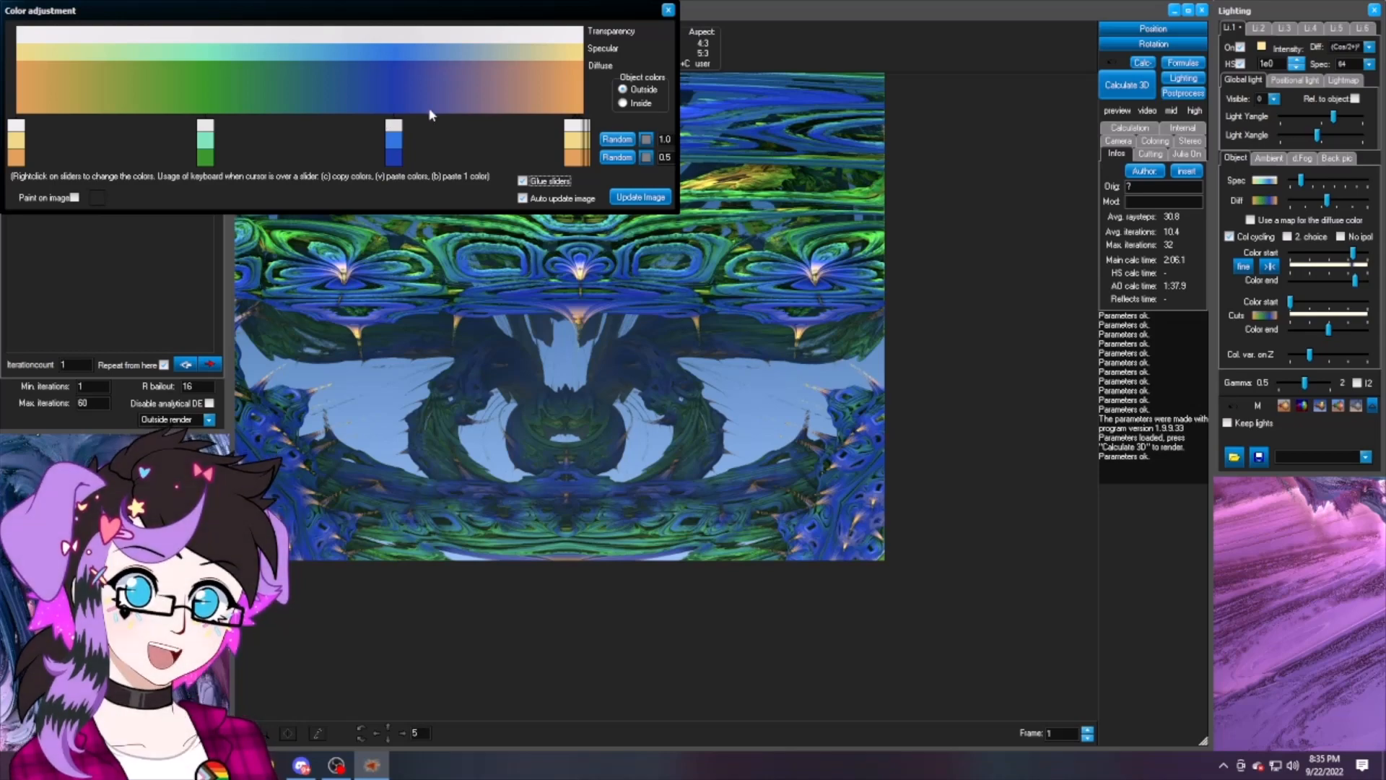
{"action": "left_click_drag", "start_coordinate": [387, 23], "coordinate": [1000, 588]}
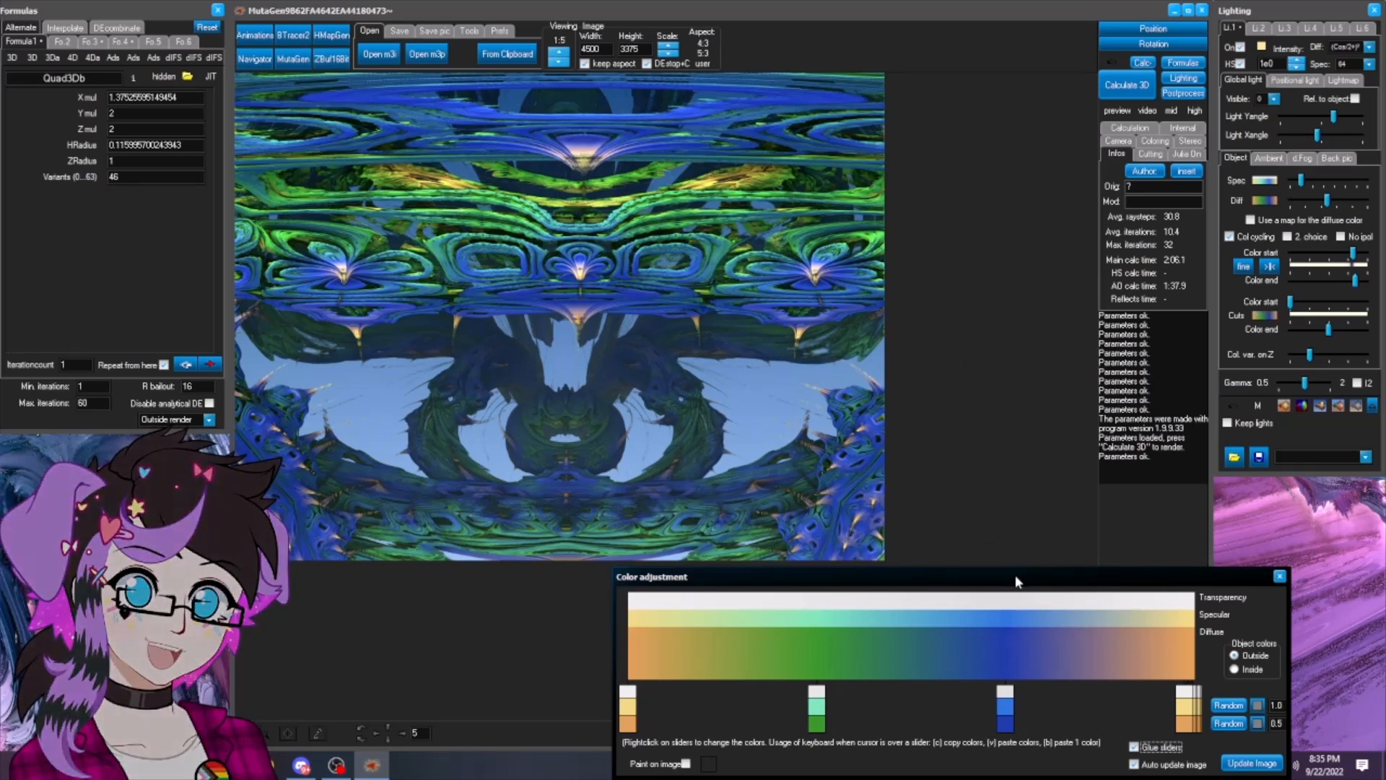
{"action": "left_click_drag", "start_coordinate": [1015, 576], "coordinate": [913, 280]}
{"action": "left_click", "coordinate": [1162, 378]}
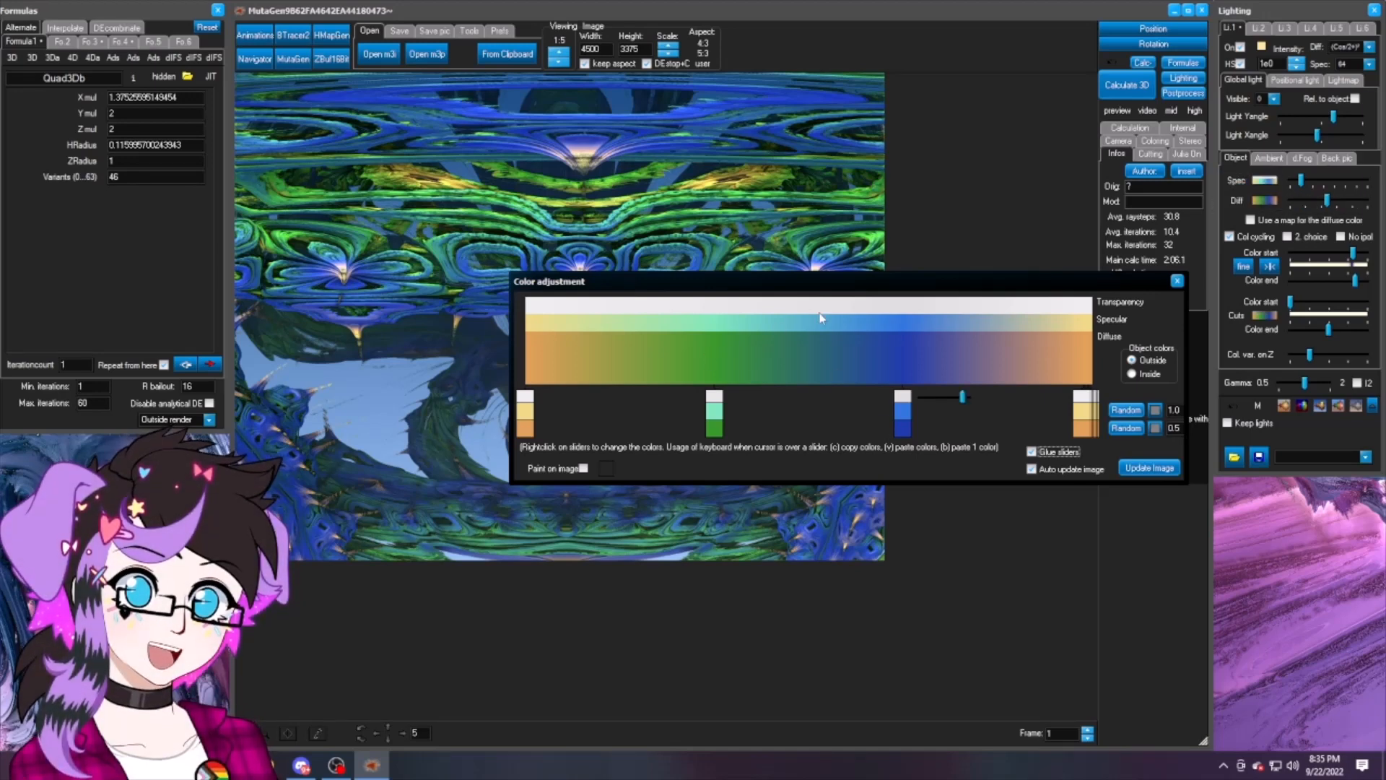
{"action": "left_click_drag", "start_coordinate": [897, 286], "coordinate": [964, 146]}
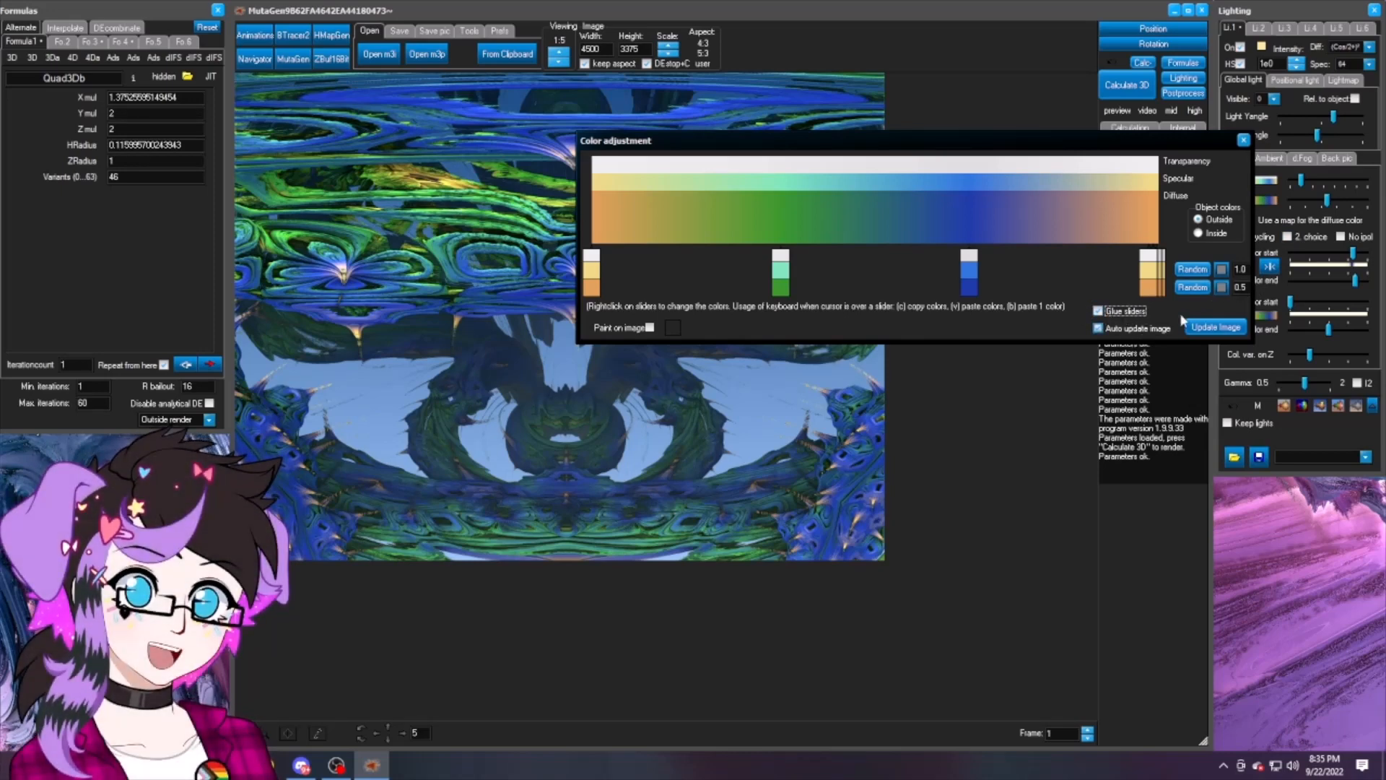
Step: Set the reference colour for random specular colours to purple, RGB 97, 12, 154
{"action": "left_click", "coordinate": [1222, 270]}
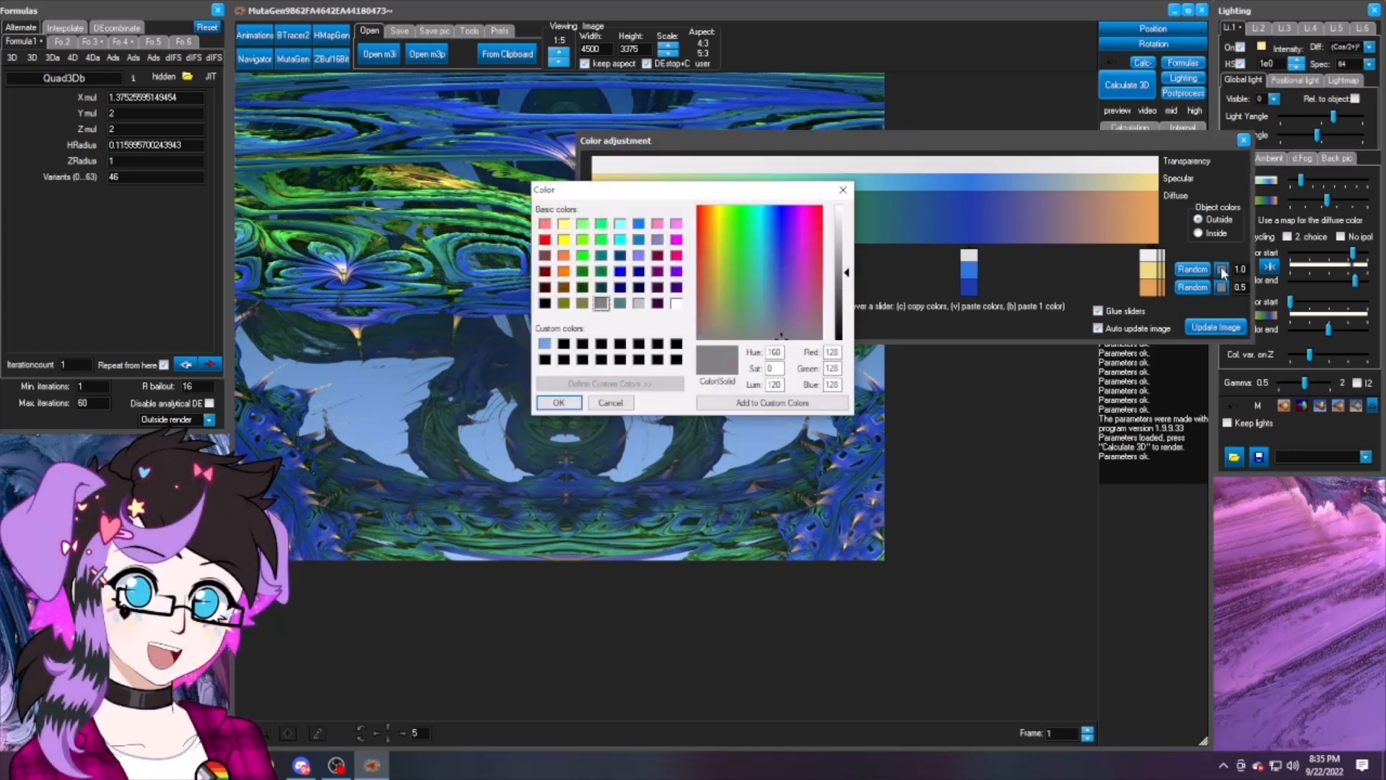
{"action": "left_click", "coordinate": [795, 224]}
{"action": "left_click", "coordinate": [844, 296]}
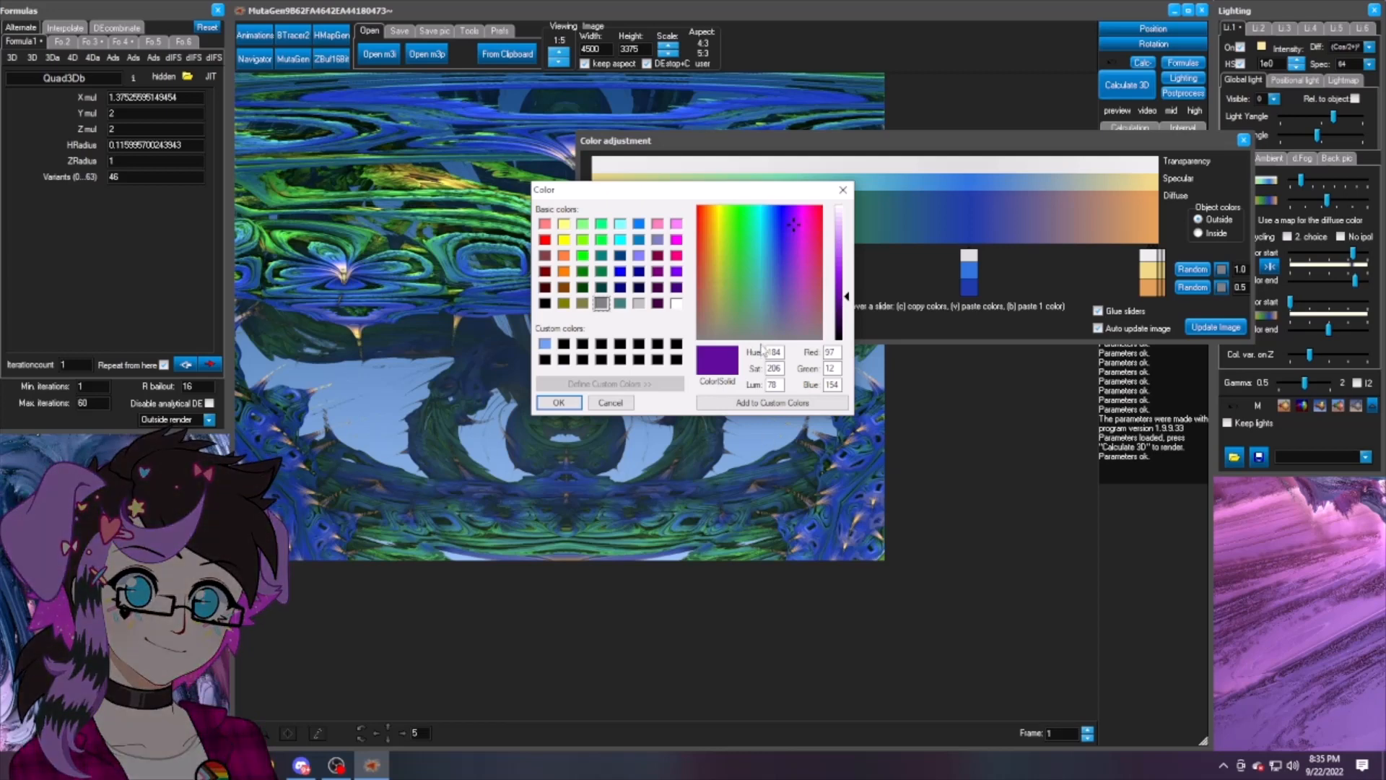
{"action": "left_click", "coordinate": [558, 402]}
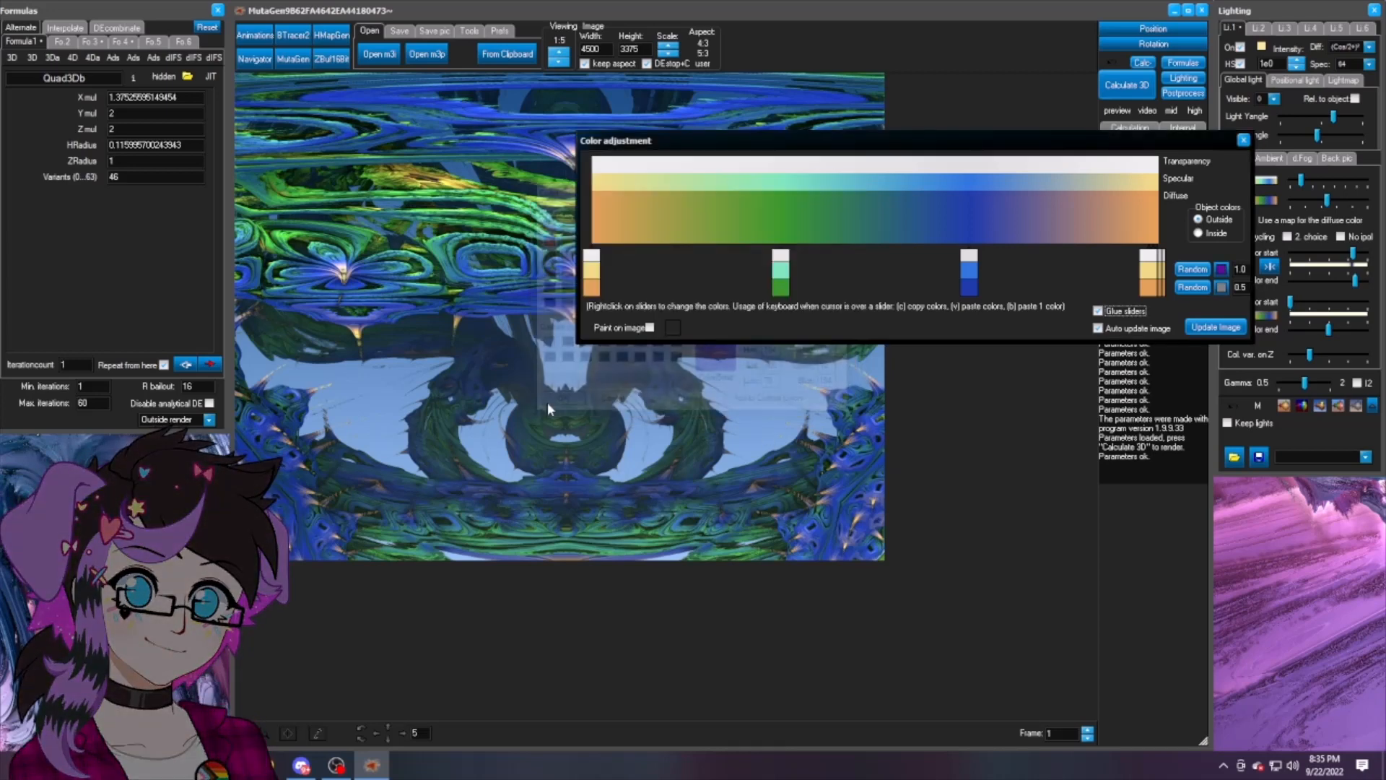
Step: Randomize the outside specular colours repeatedly until the gradient runs from salmon pink through dark purple and navy
{"action": "left_click", "coordinate": [1190, 270]}
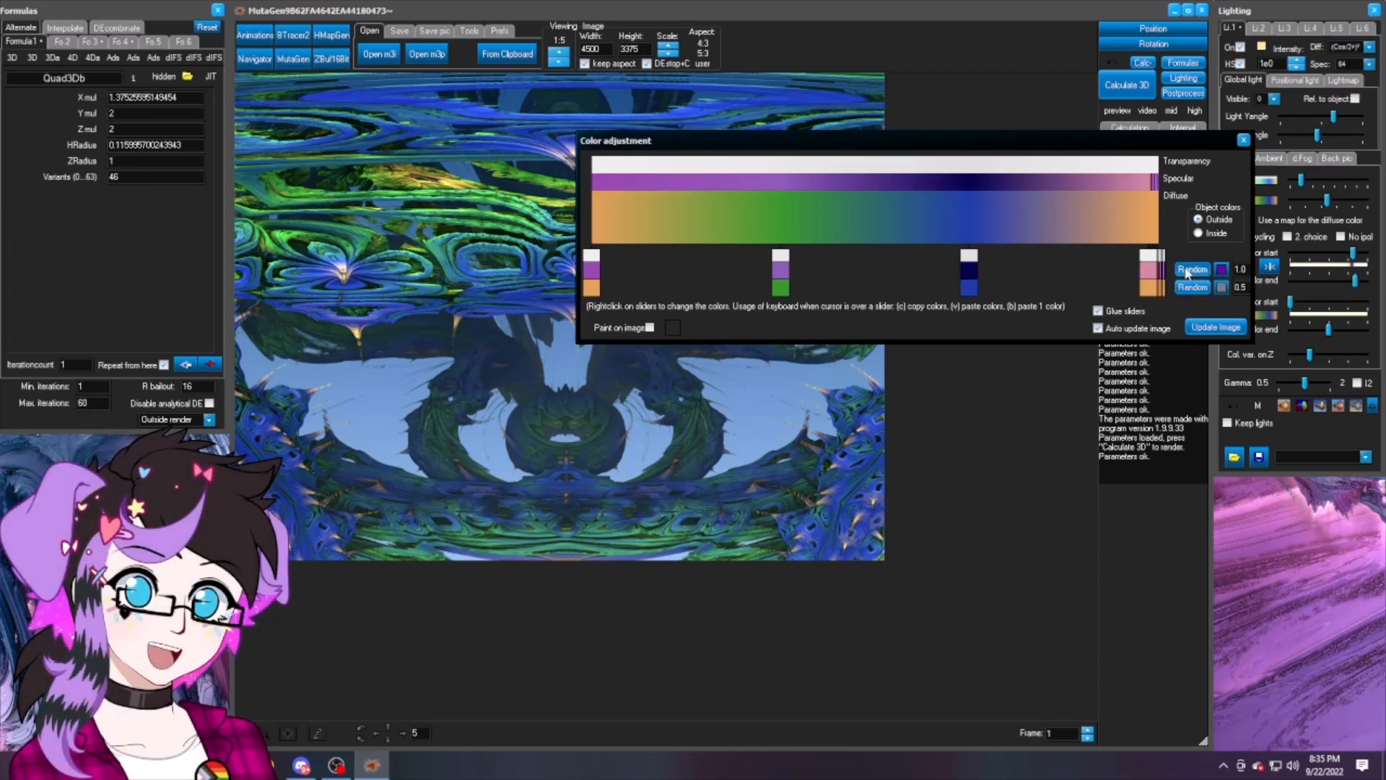
{"action": "left_click", "coordinate": [1190, 269]}
{"action": "left_click", "coordinate": [1190, 270]}
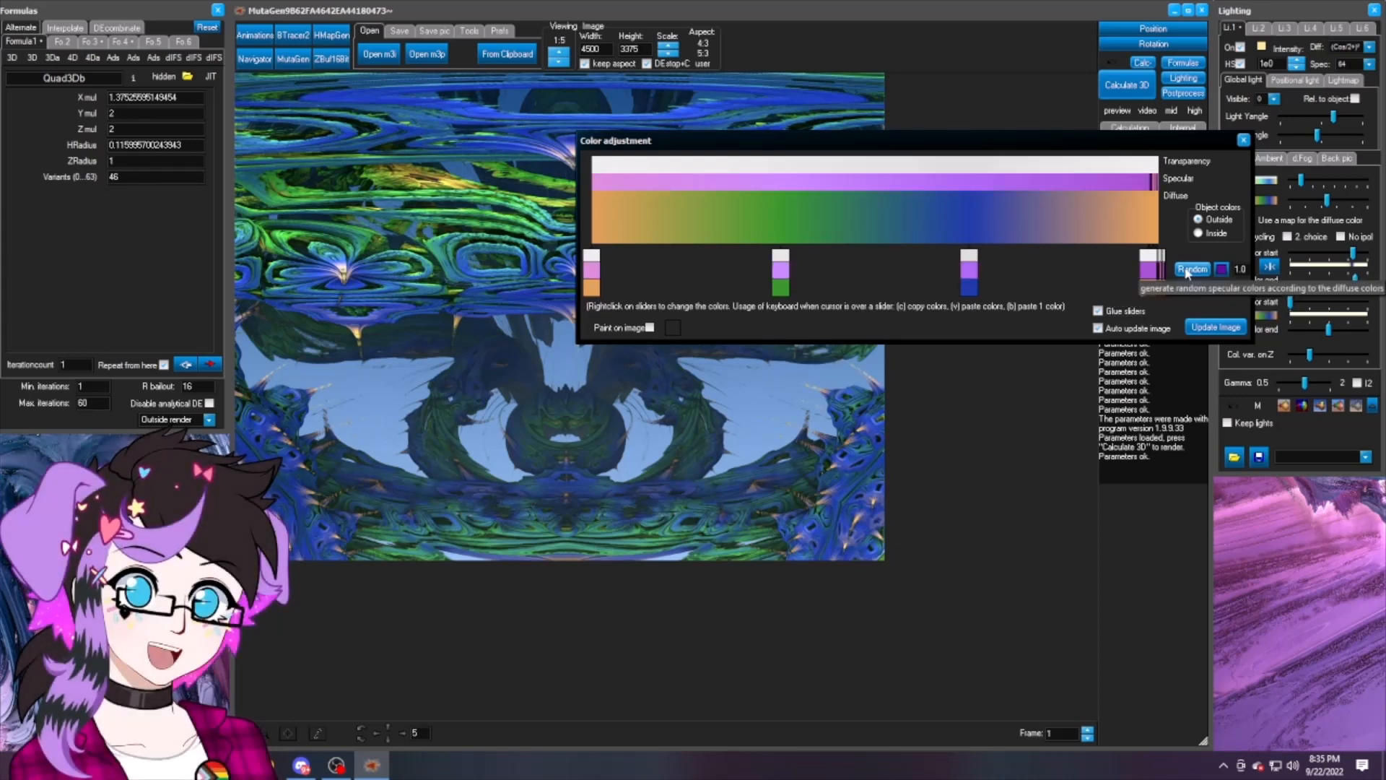
{"action": "left_click", "coordinate": [1190, 269]}
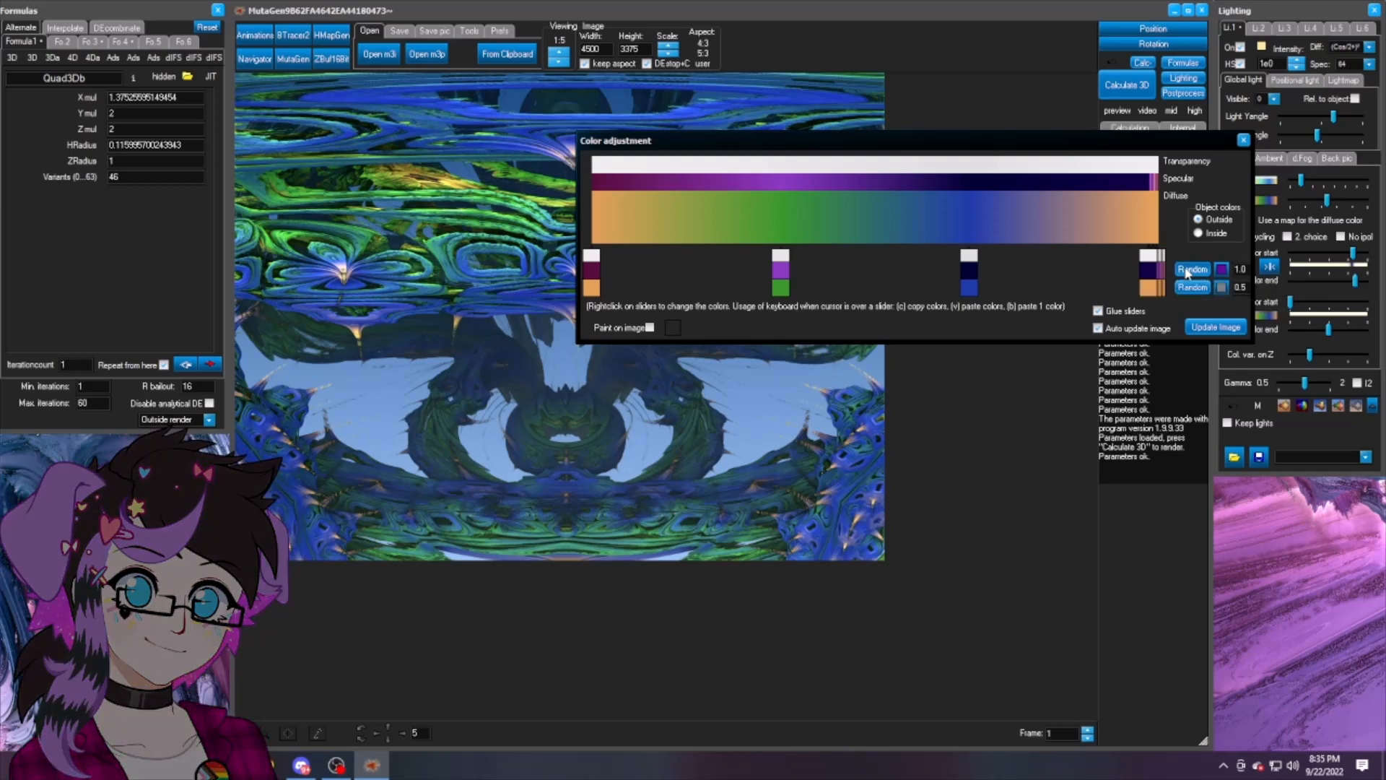
{"action": "left_click", "coordinate": [1190, 270]}
{"action": "left_click", "coordinate": [1190, 269]}
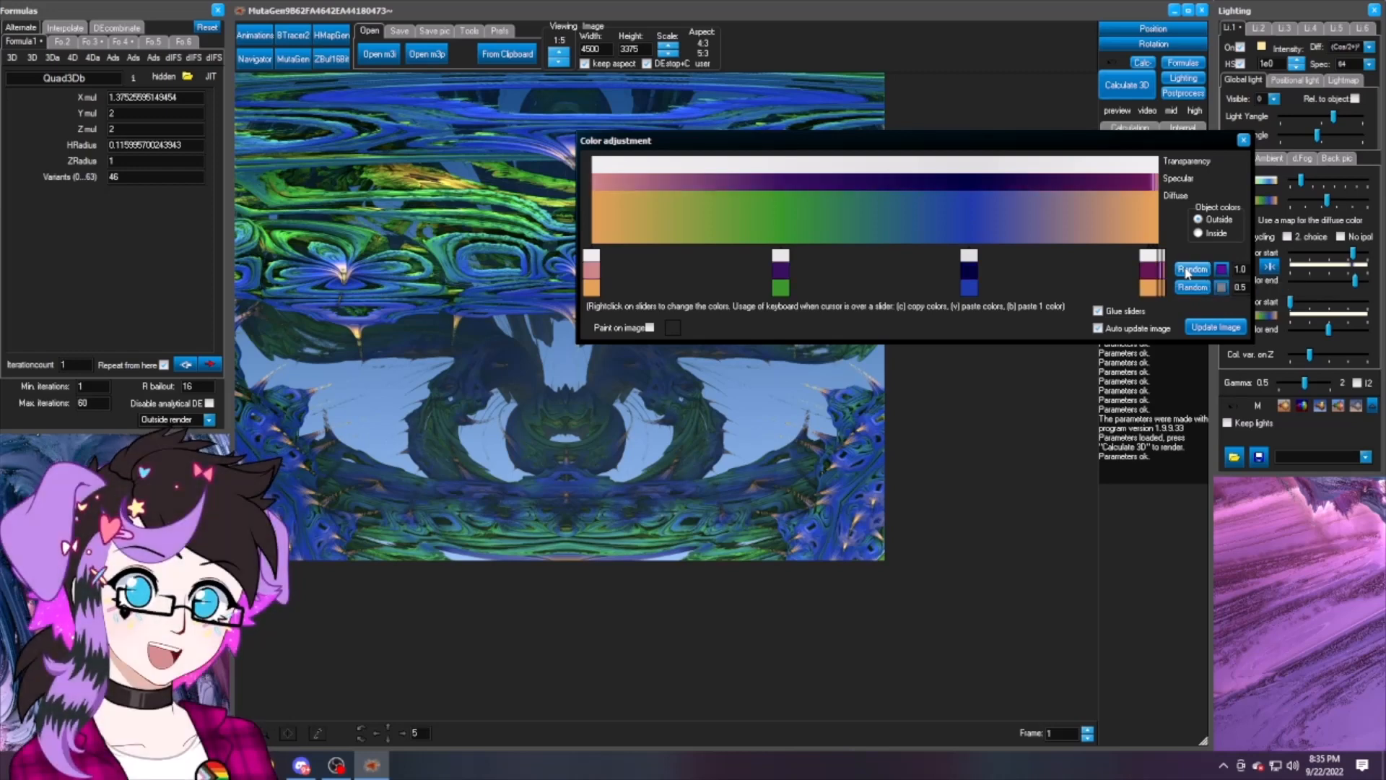
Step: Set the reference colour for random diffuse colours to muted purple, RGB 115, 64, 134
{"action": "left_click", "coordinate": [1222, 288]}
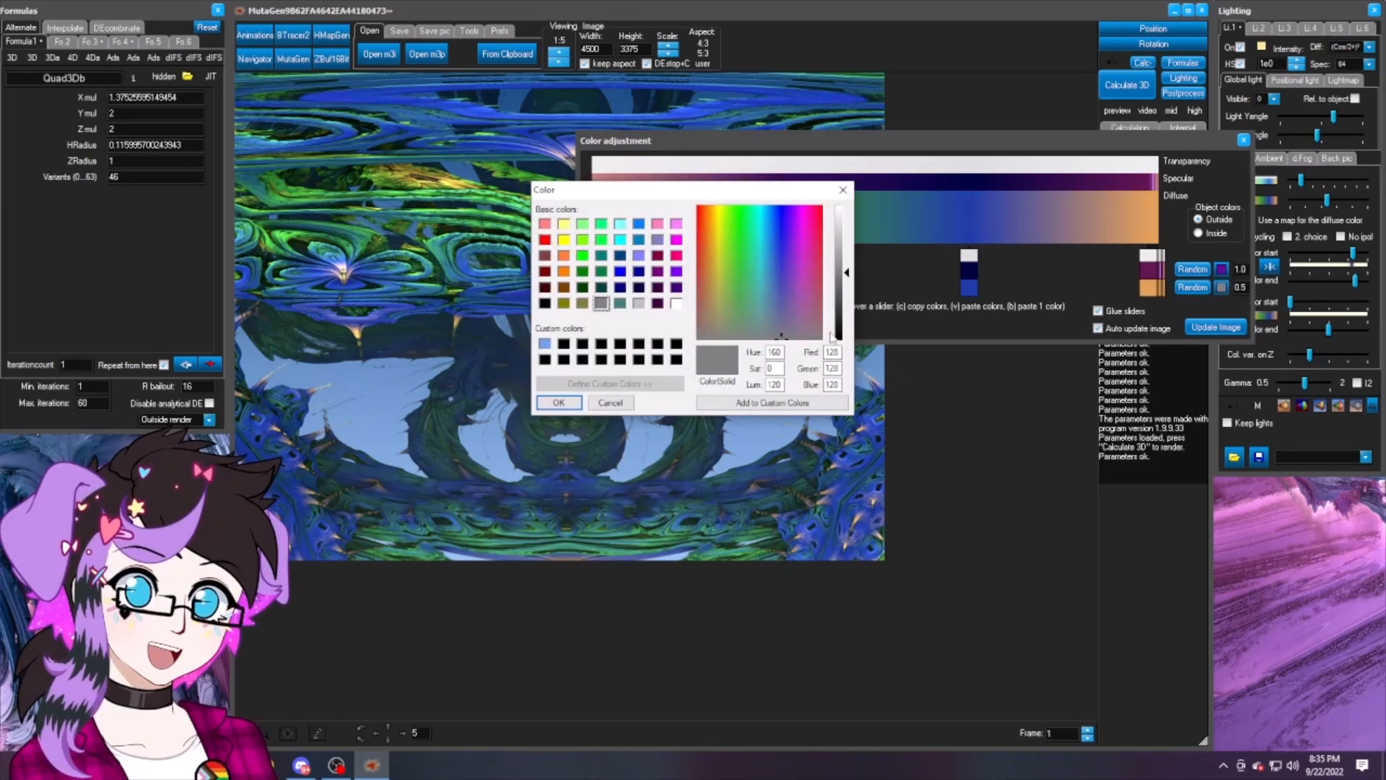
{"action": "left_click_drag", "start_coordinate": [791, 269], "coordinate": [799, 302]}
{"action": "left_click", "coordinate": [797, 293]}
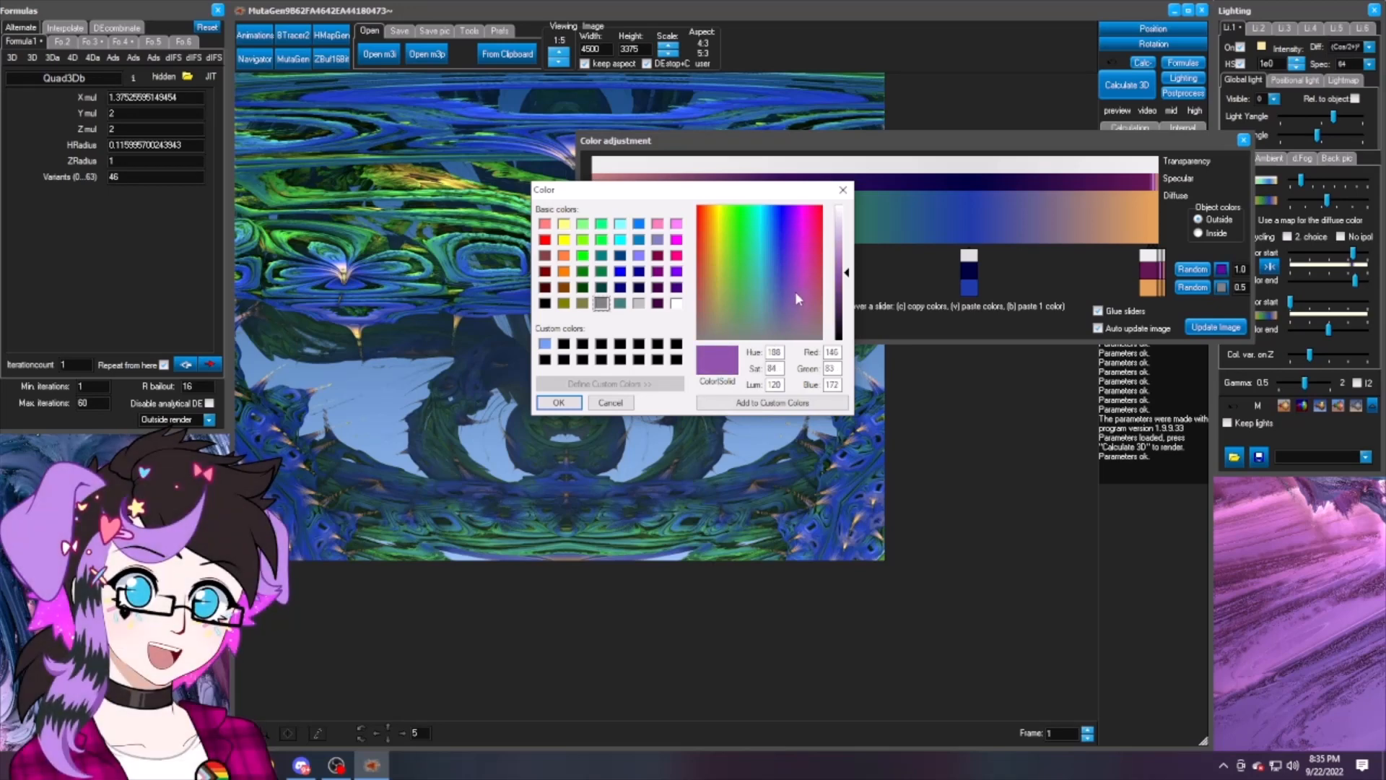
{"action": "left_click", "coordinate": [846, 288]}
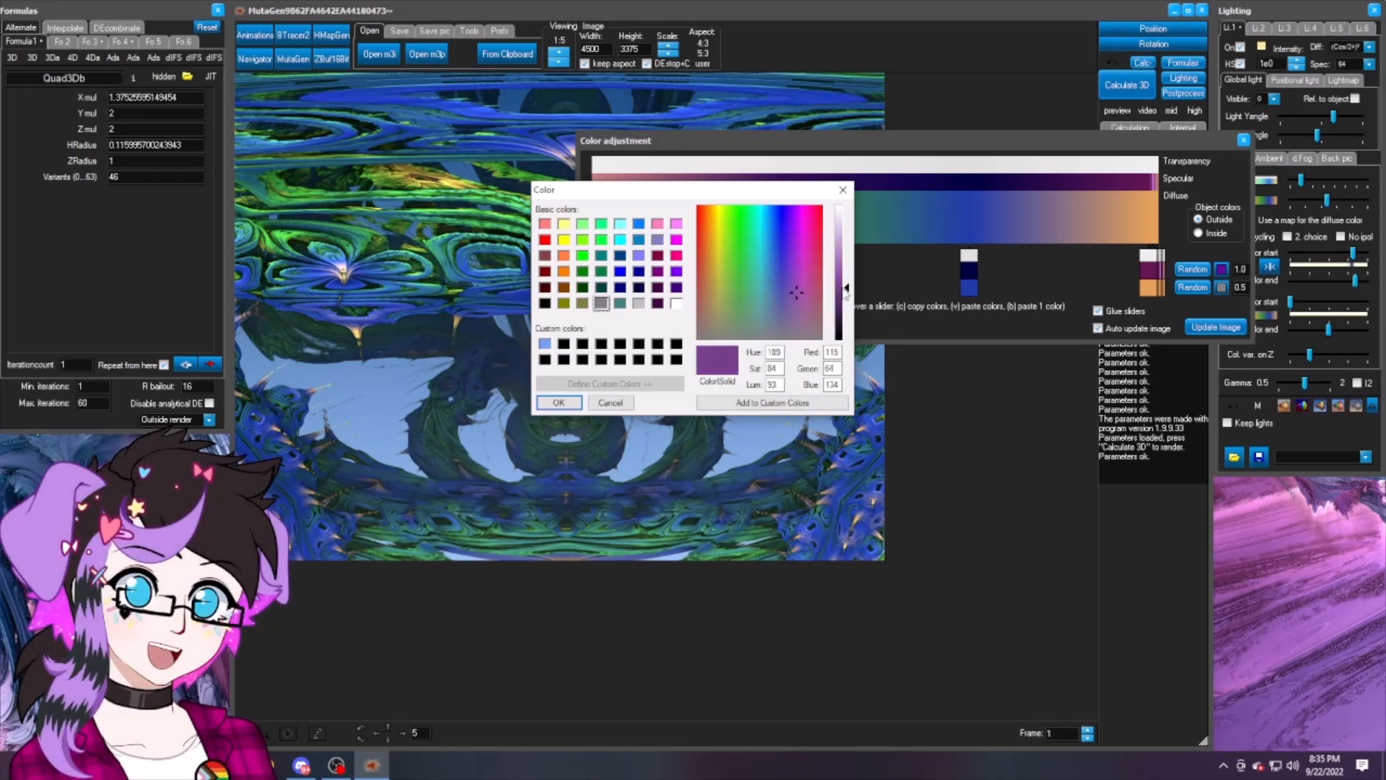
{"action": "left_click", "coordinate": [559, 403]}
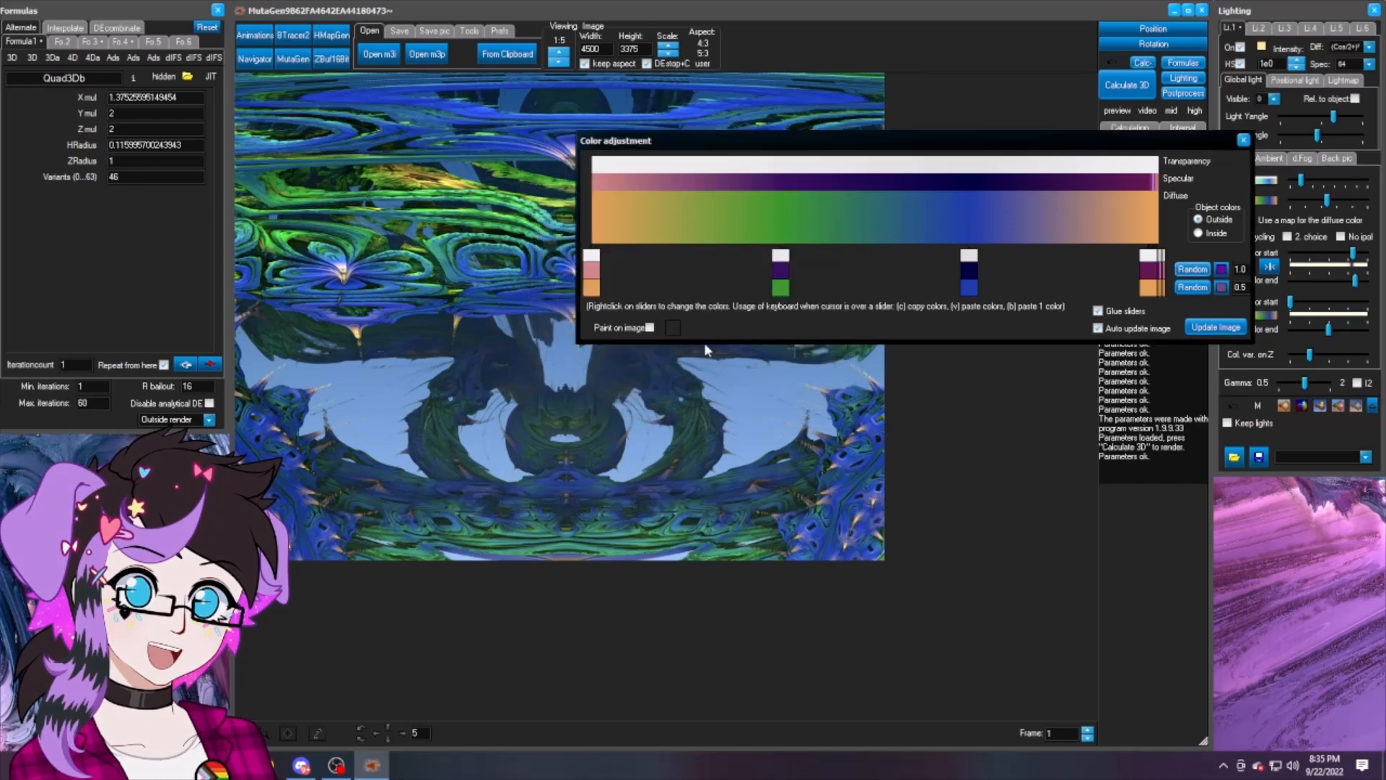
Step: Randomize the outside diffuse colours into a purple-to-crimson gradient and move the colour adjustment window clear of most of the render
{"action": "left_click", "coordinate": [1181, 291]}
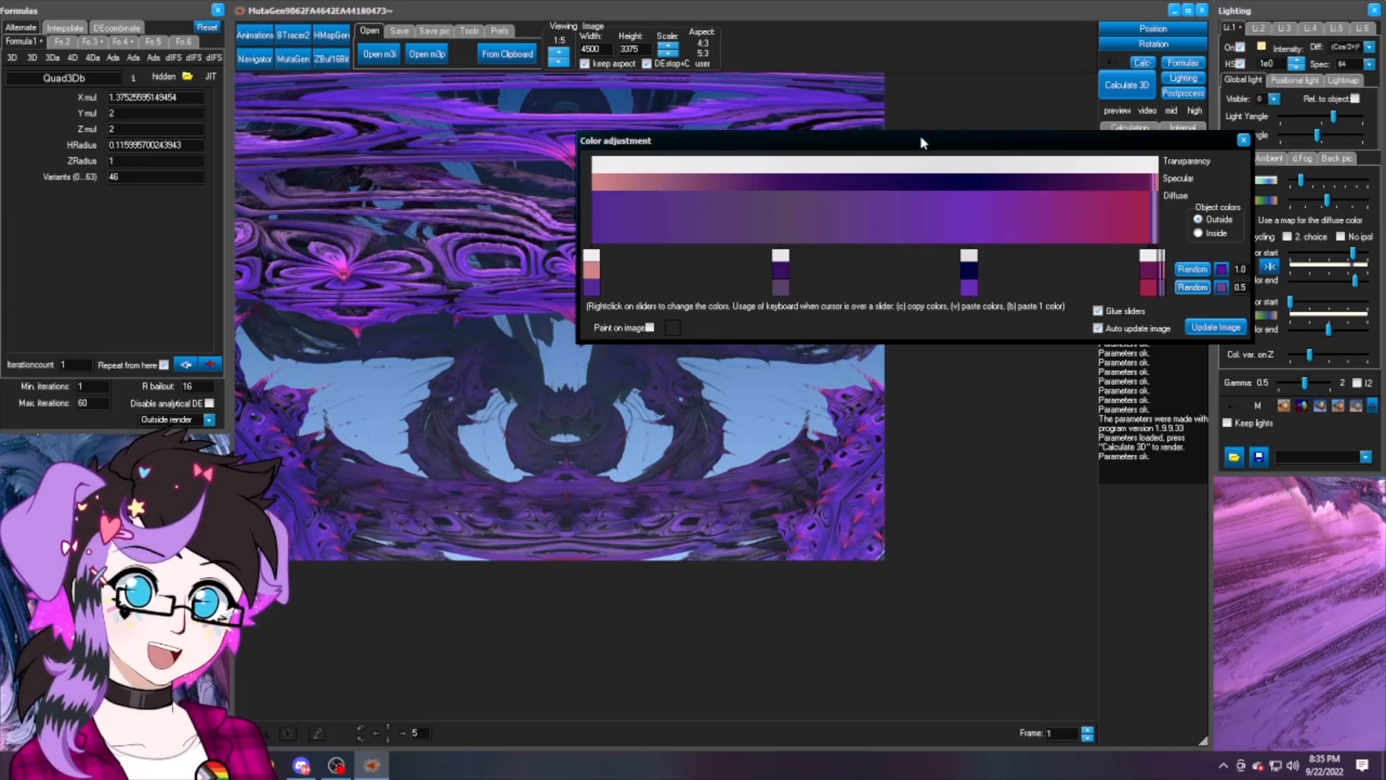
{"action": "left_click_drag", "start_coordinate": [921, 141], "coordinate": [1126, 110]}
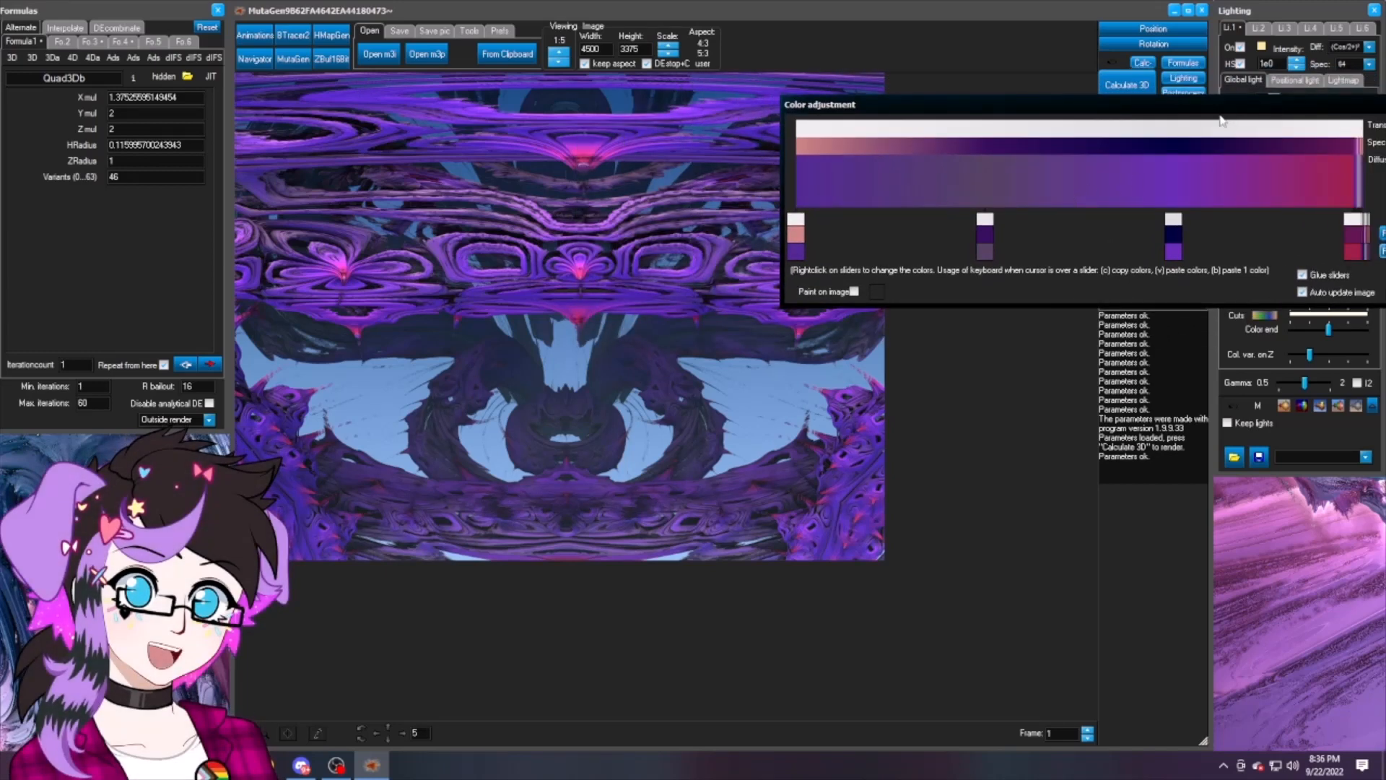
{"action": "left_click_drag", "start_coordinate": [1221, 108], "coordinate": [1150, 535]}
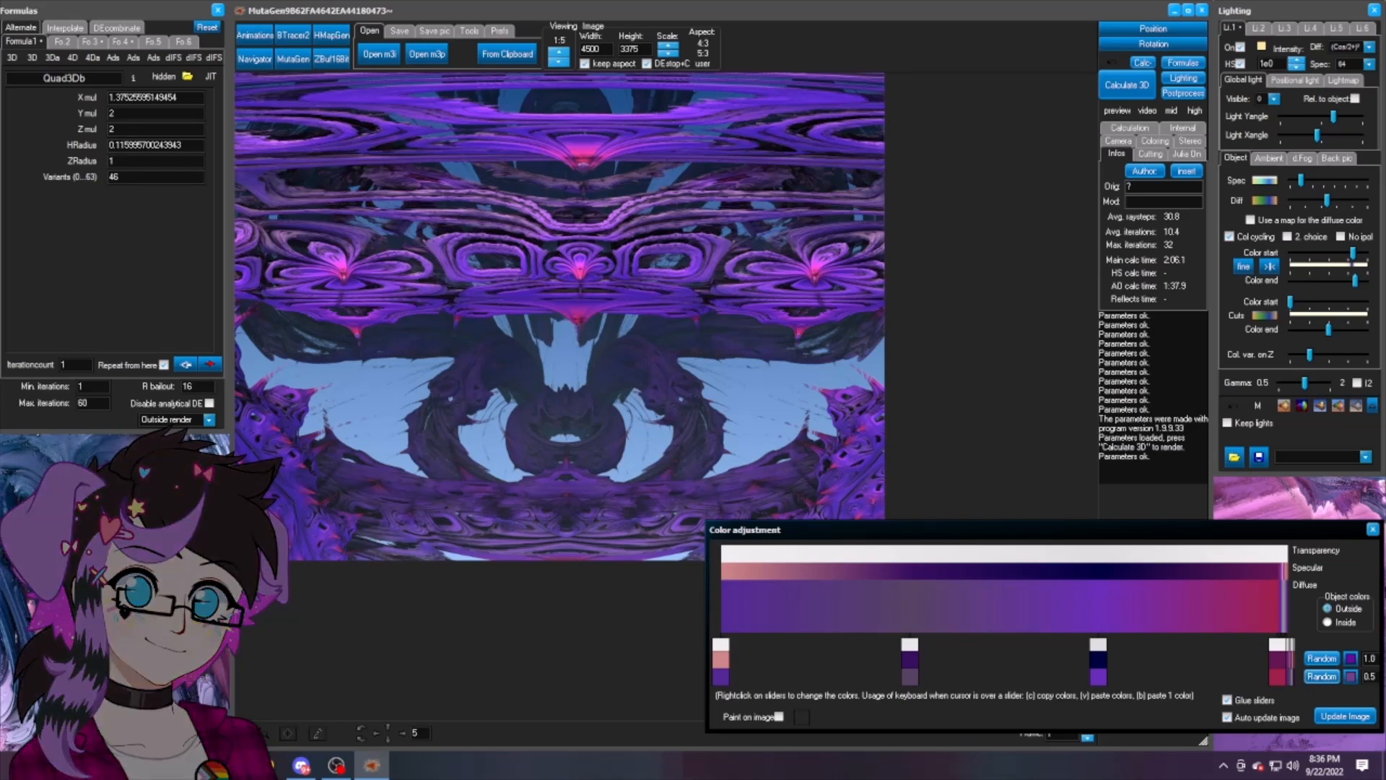
Step: Switch to the object's inside colours and randomize them until the gradient mixes purple, teal and lavender
{"action": "left_click", "coordinate": [1327, 622]}
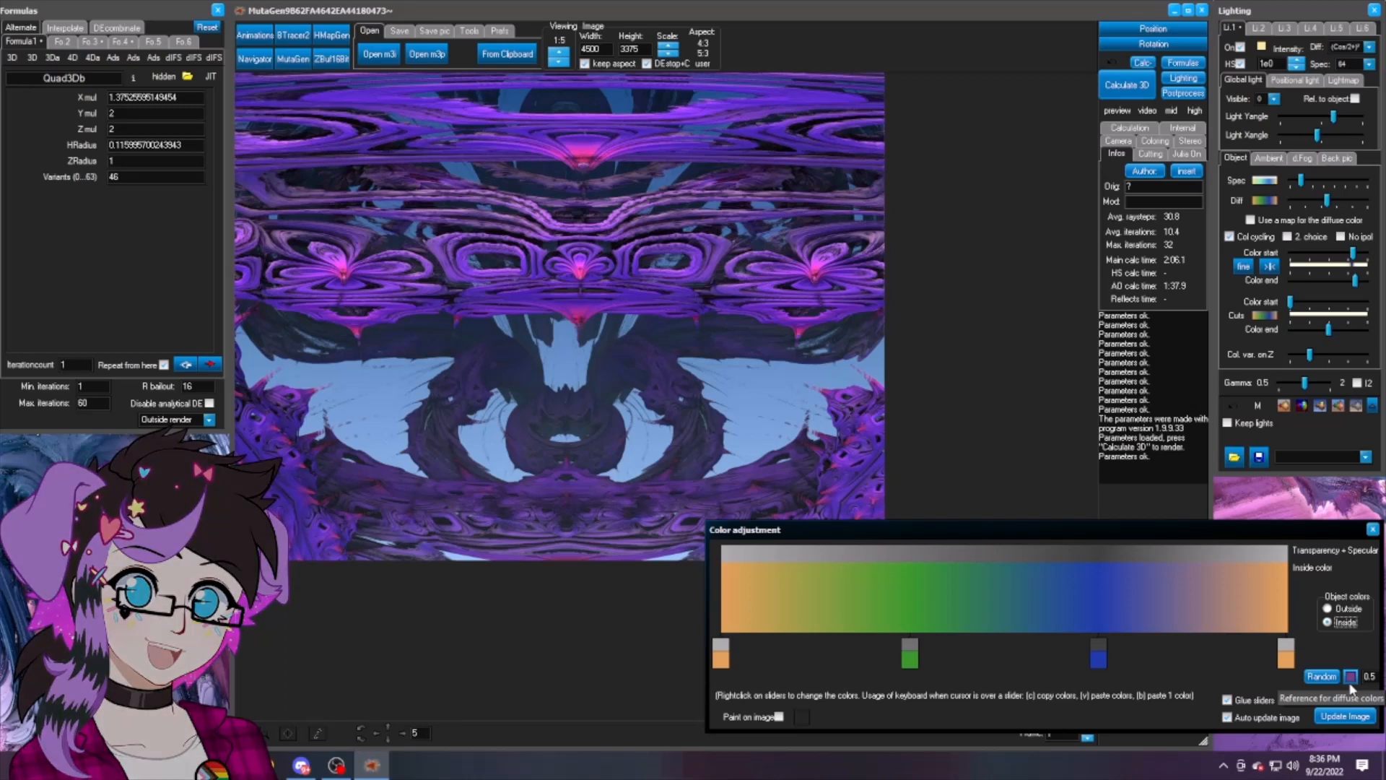
{"action": "left_click", "coordinate": [1310, 681]}
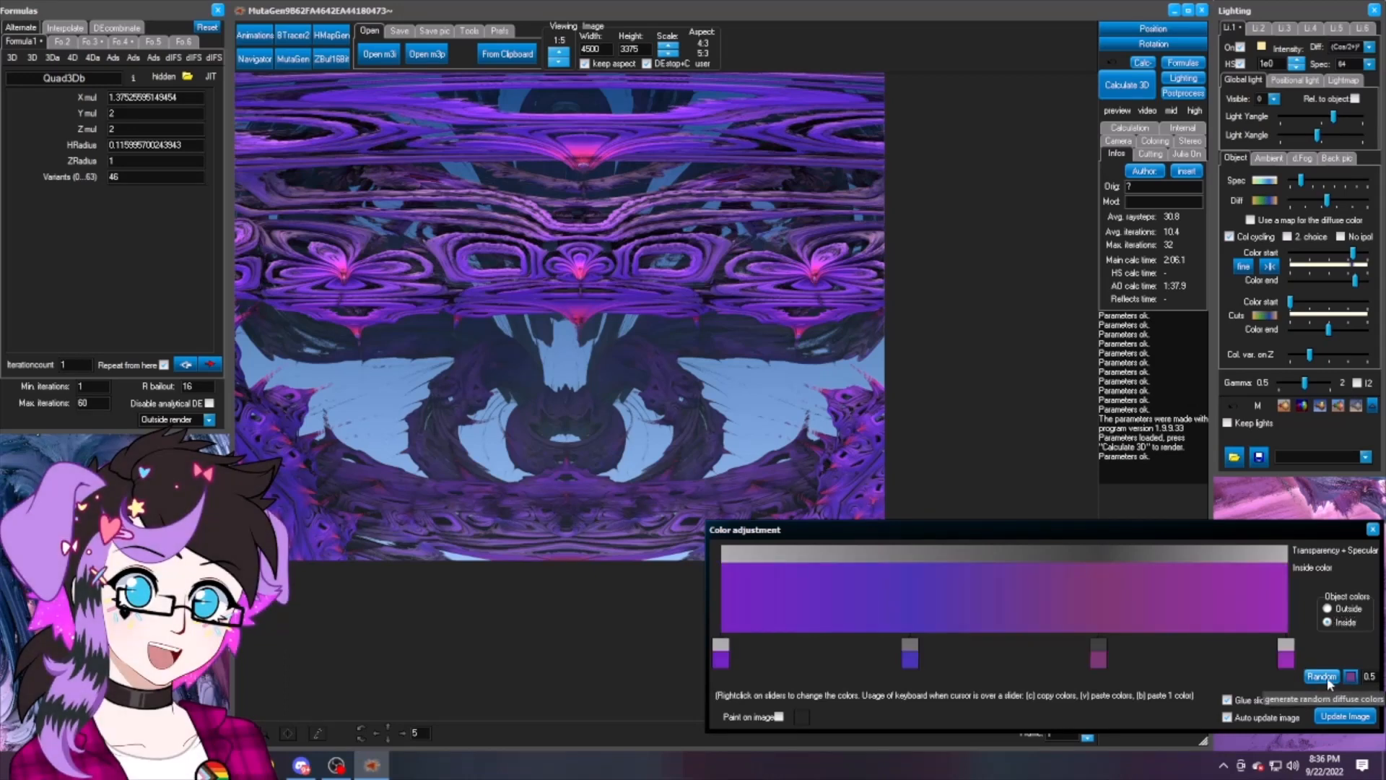
{"action": "left_click", "coordinate": [1328, 681]}
{"action": "left_click", "coordinate": [1328, 680]}
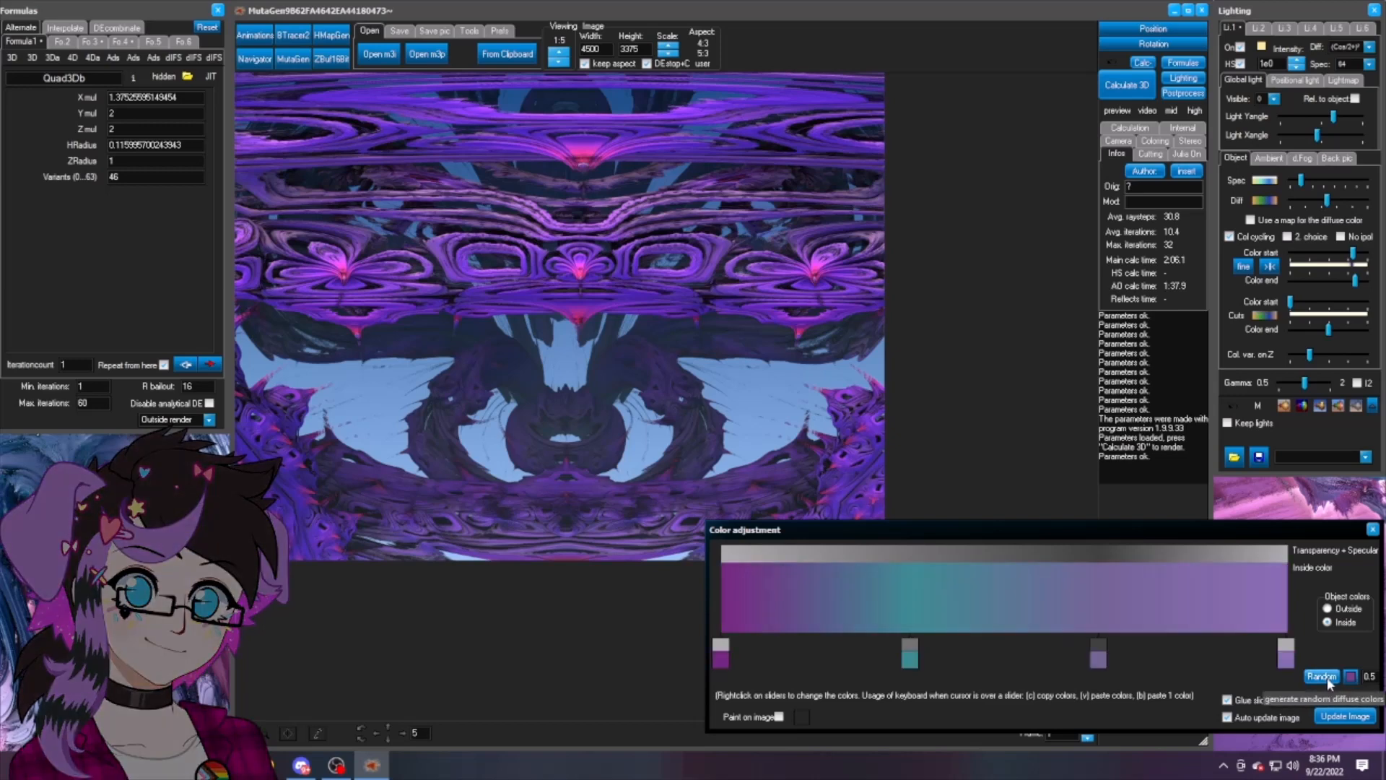
Step: Randomize the inside colours into a gradient from dark grey-violet through indigo and blue to rose, and darken the first stop's transparency and specular value
{"action": "left_click", "coordinate": [1328, 680]}
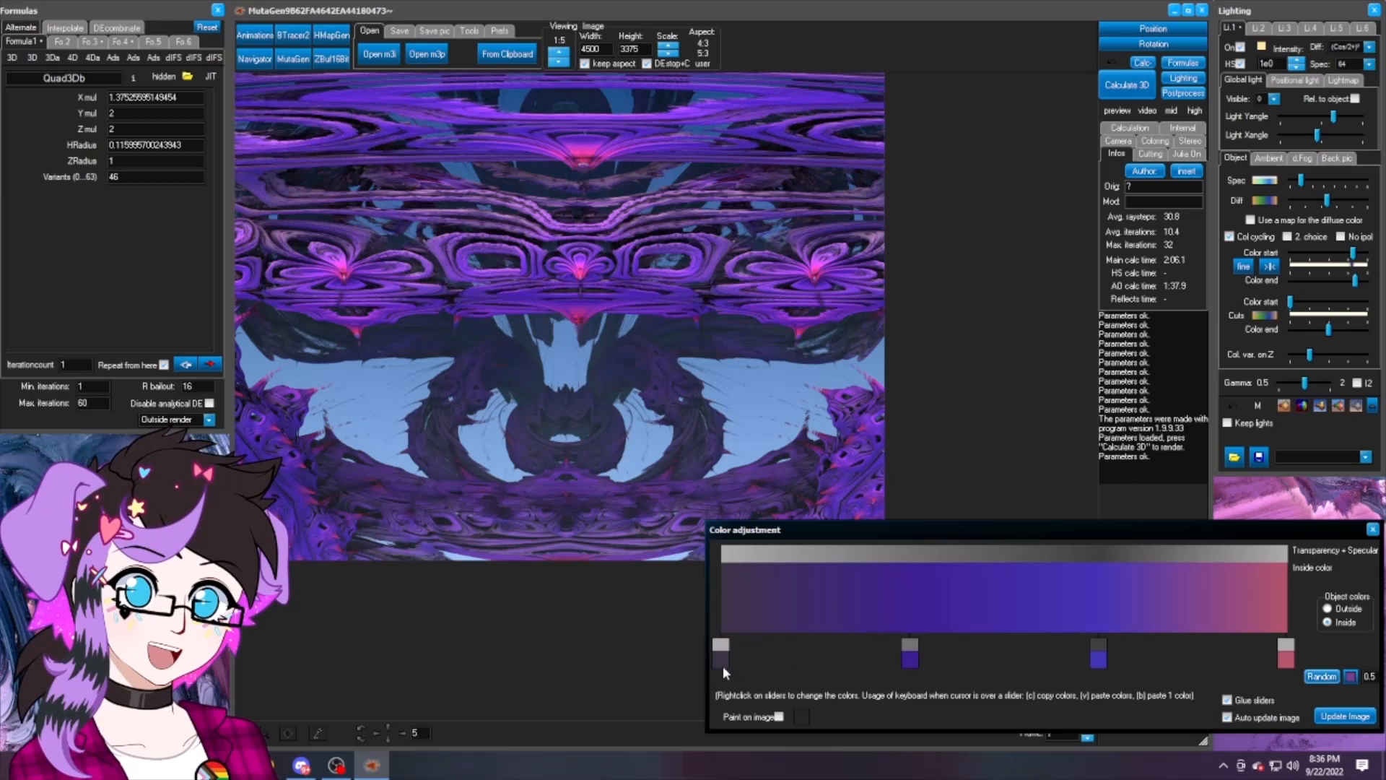
{"action": "mouse_move", "coordinate": [723, 646]}
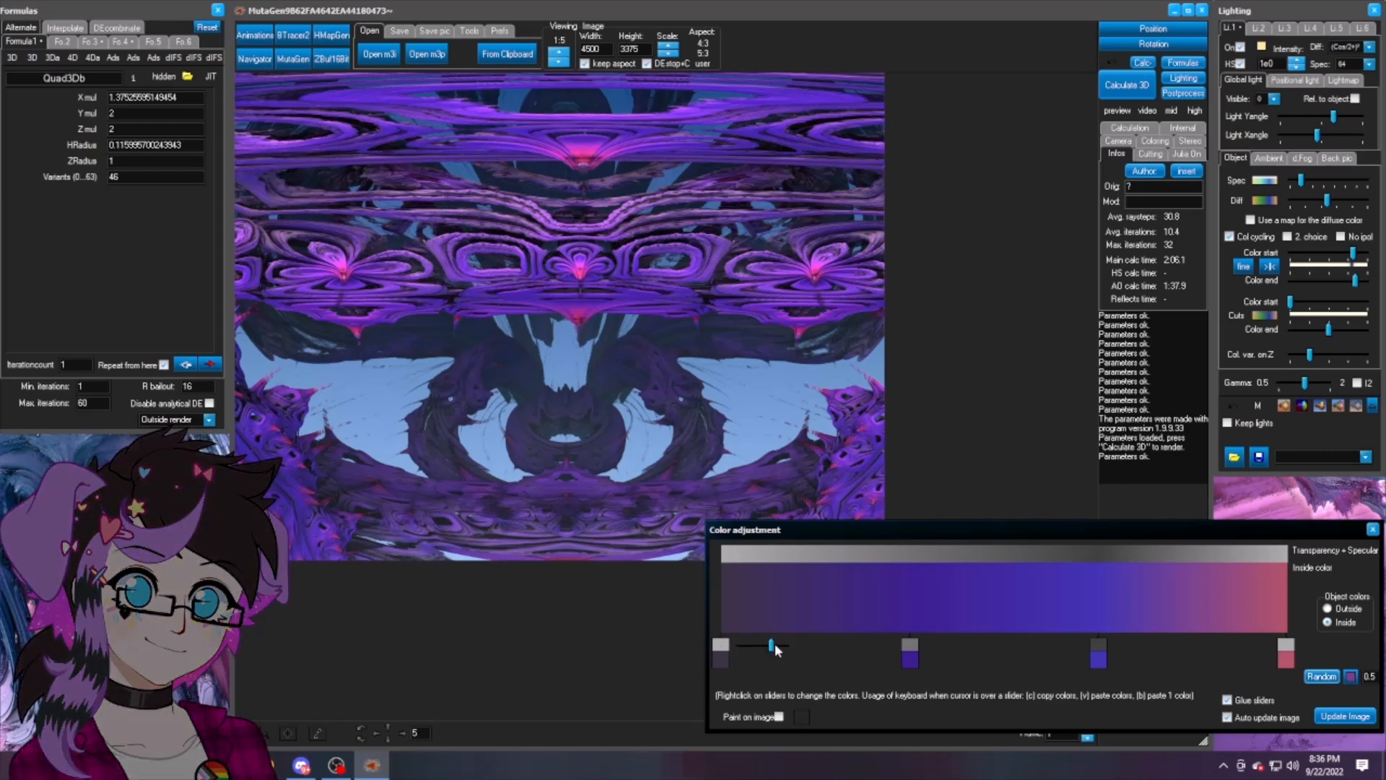
{"action": "left_click_drag", "start_coordinate": [783, 645], "coordinate": [758, 648]}
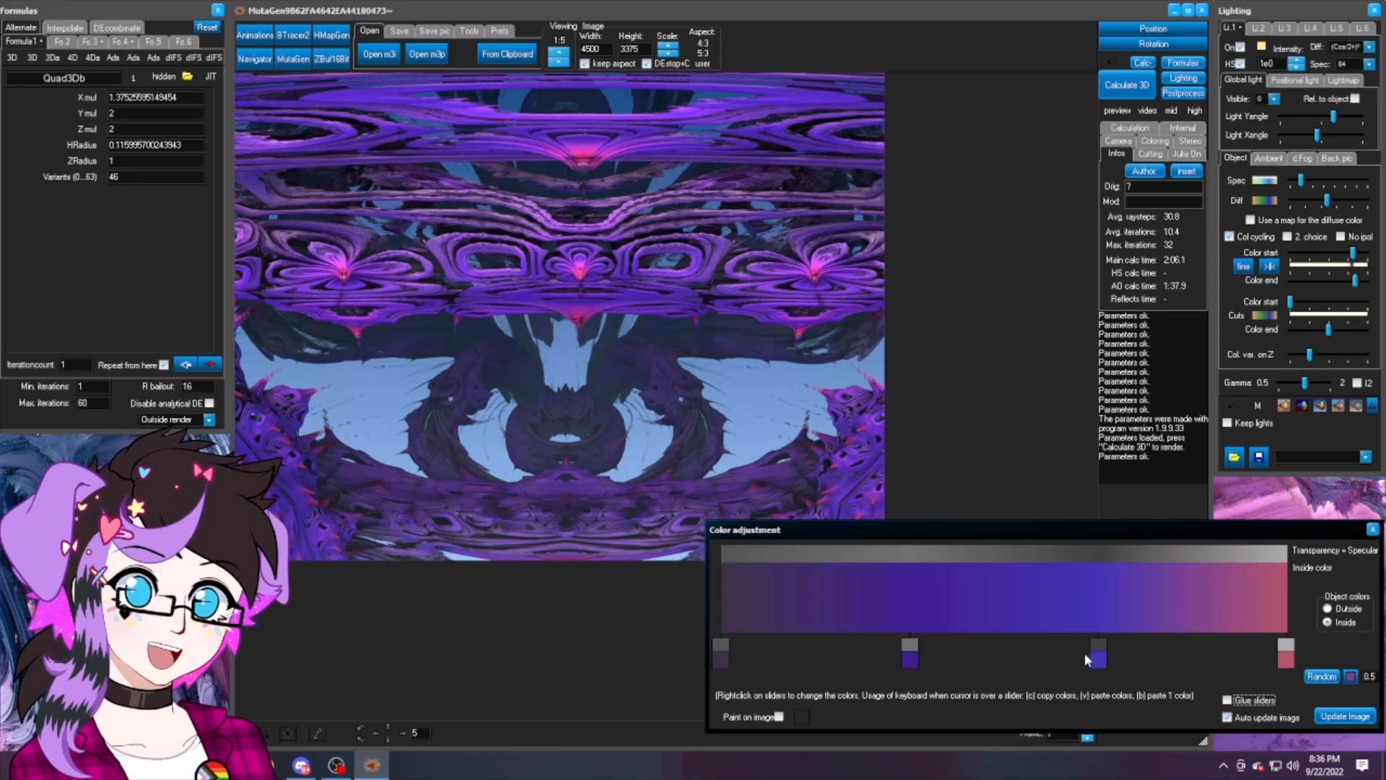
Step: With Glue sliders off, move the inside gradient's blue stop close to the rose end and its indigo stop to about the middle
{"action": "mouse_move", "coordinate": [1095, 643]}
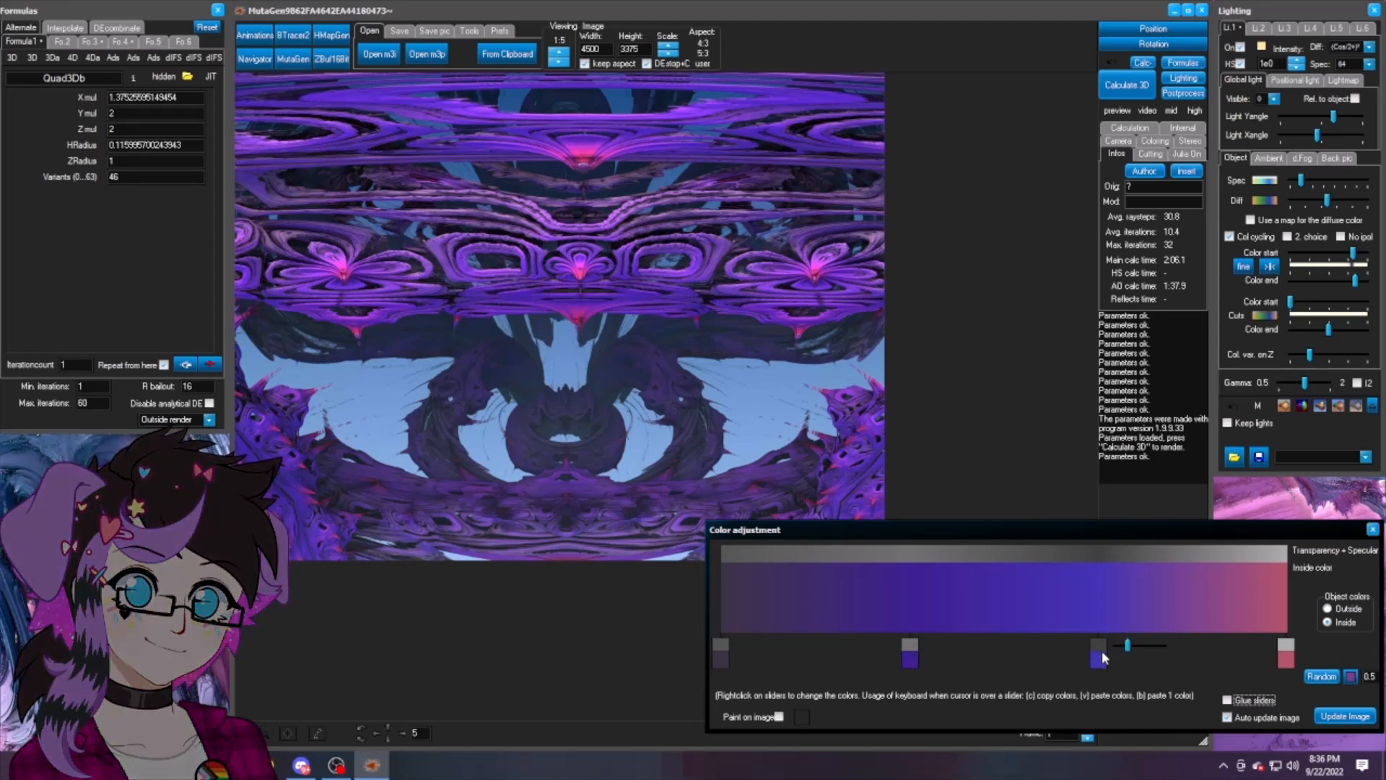
{"action": "left_click_drag", "start_coordinate": [1098, 656], "coordinate": [1226, 672]}
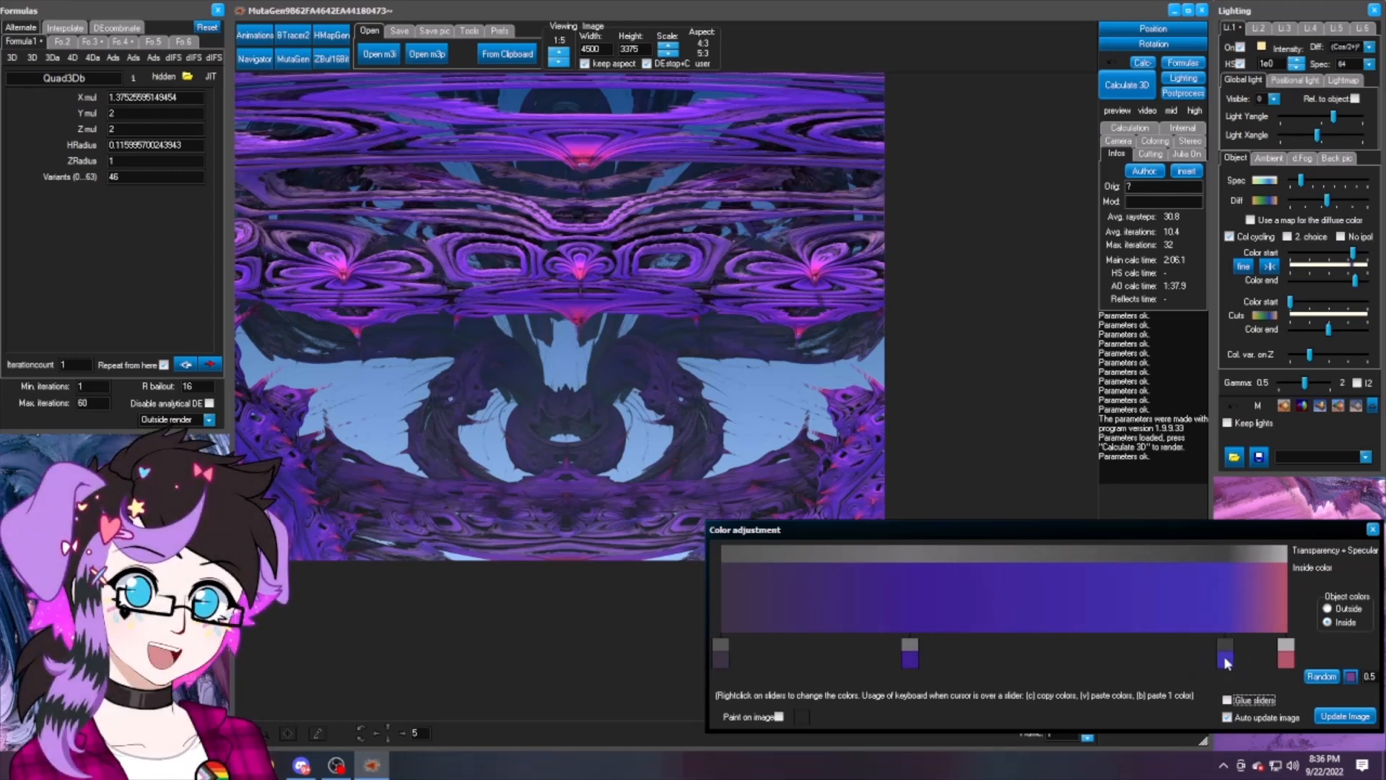
{"action": "left_click_drag", "start_coordinate": [1226, 661], "coordinate": [1257, 661]}
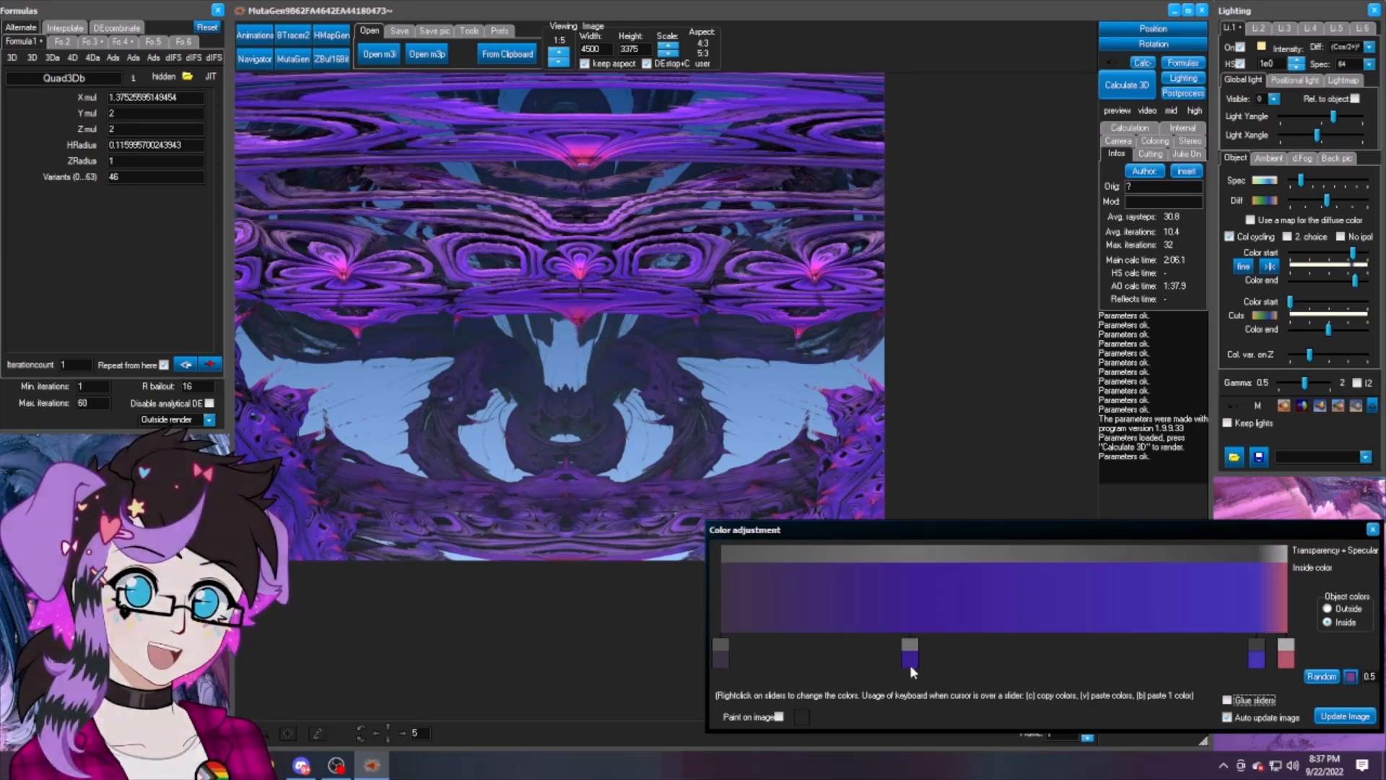
{"action": "left_click_drag", "start_coordinate": [911, 663], "coordinate": [994, 661]}
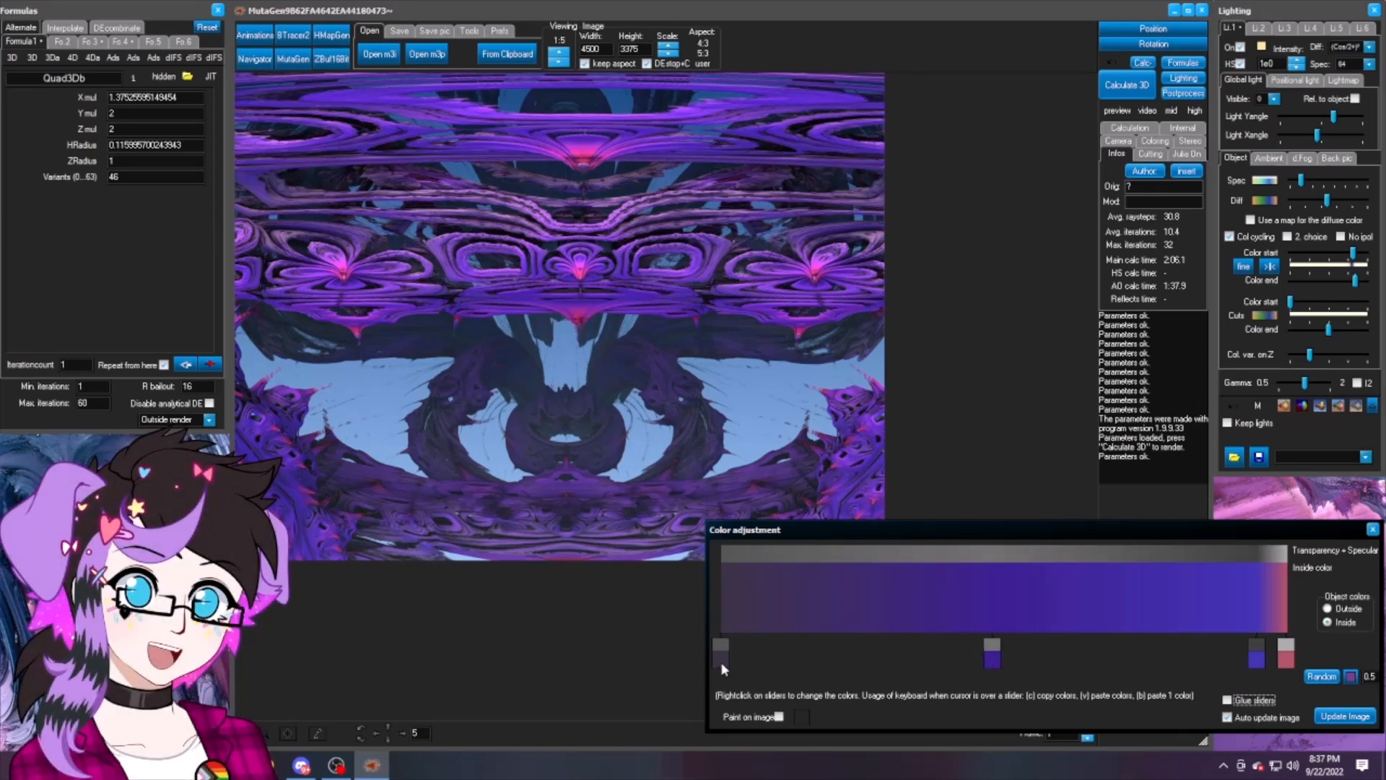
{"action": "left_click", "coordinate": [1320, 717]}
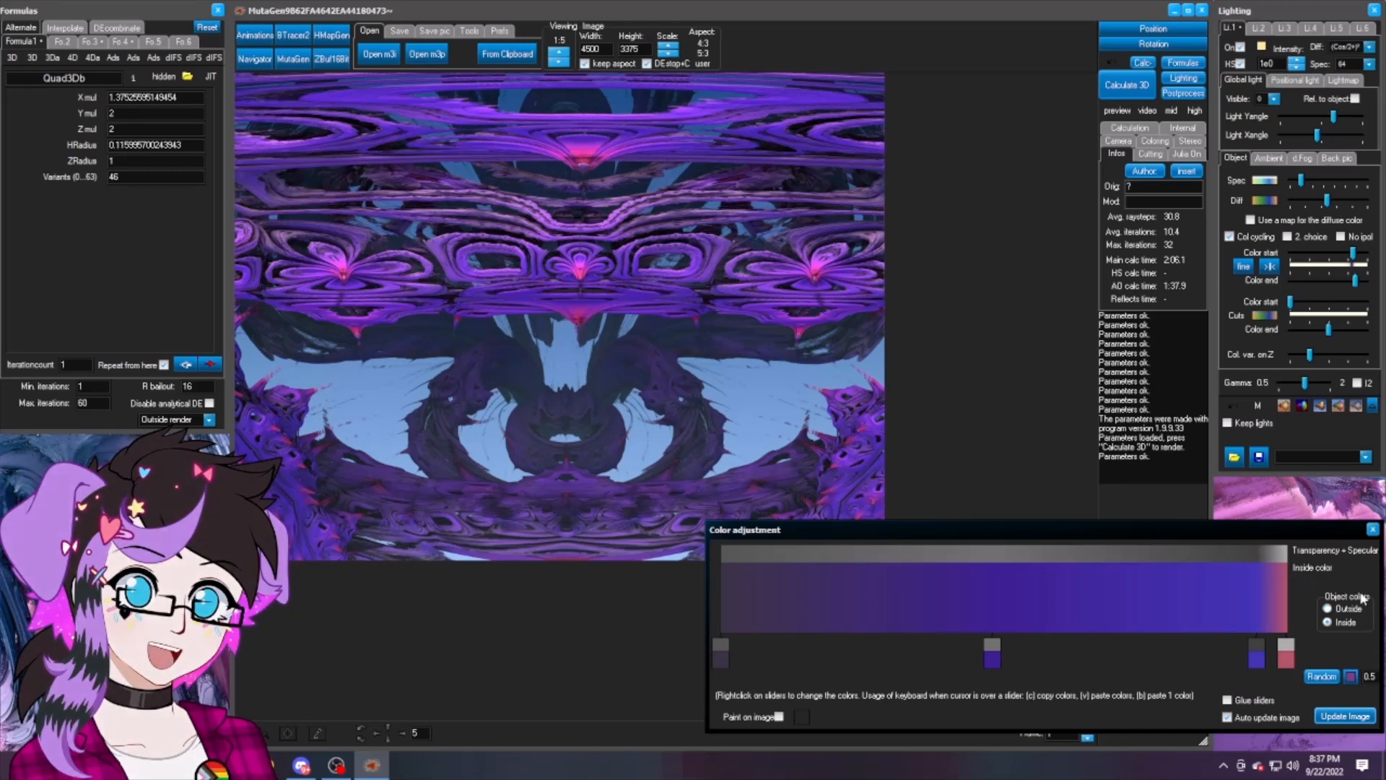
Step: Switch to the object's outside colours and randomize the specular colours into dark purples and navy
{"action": "left_click", "coordinate": [1326, 612]}
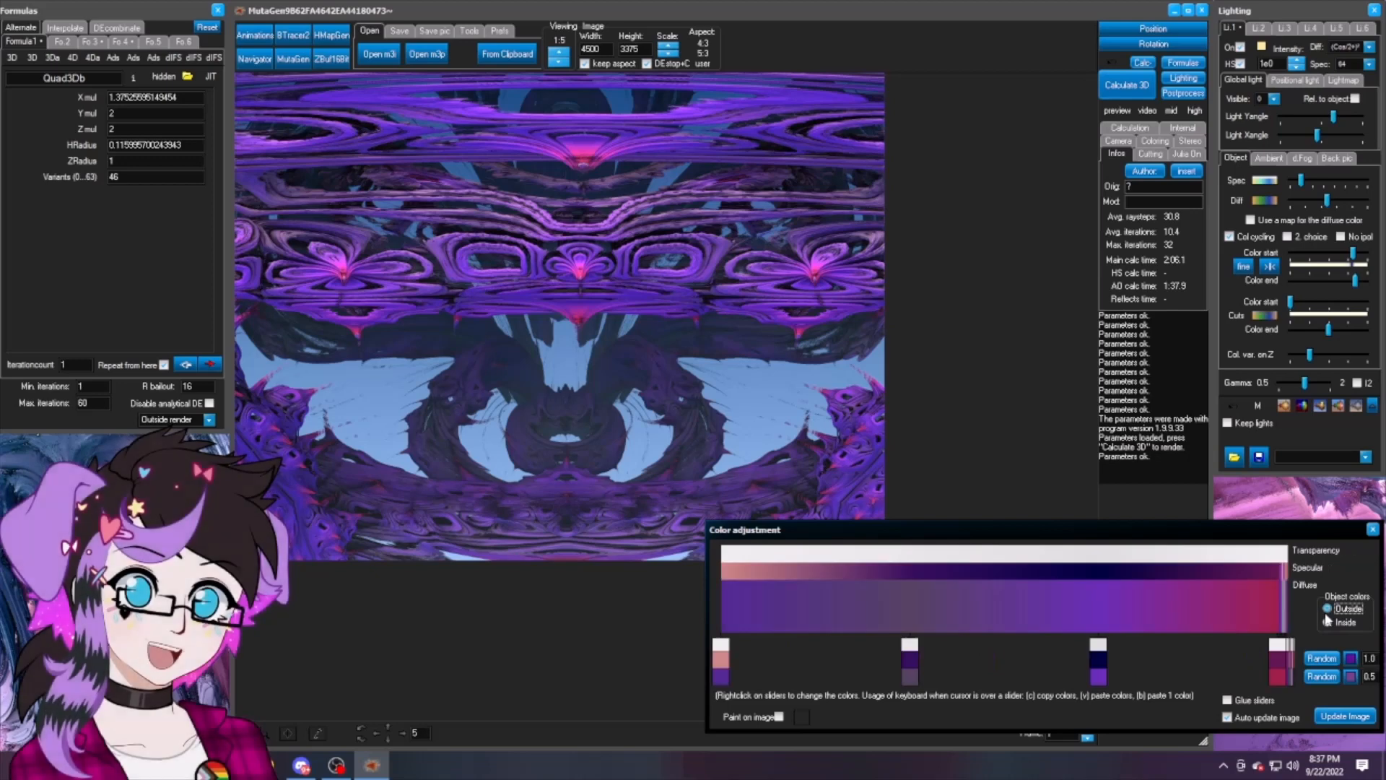
{"action": "left_click", "coordinate": [1328, 659]}
{"action": "left_click", "coordinate": [1329, 659]}
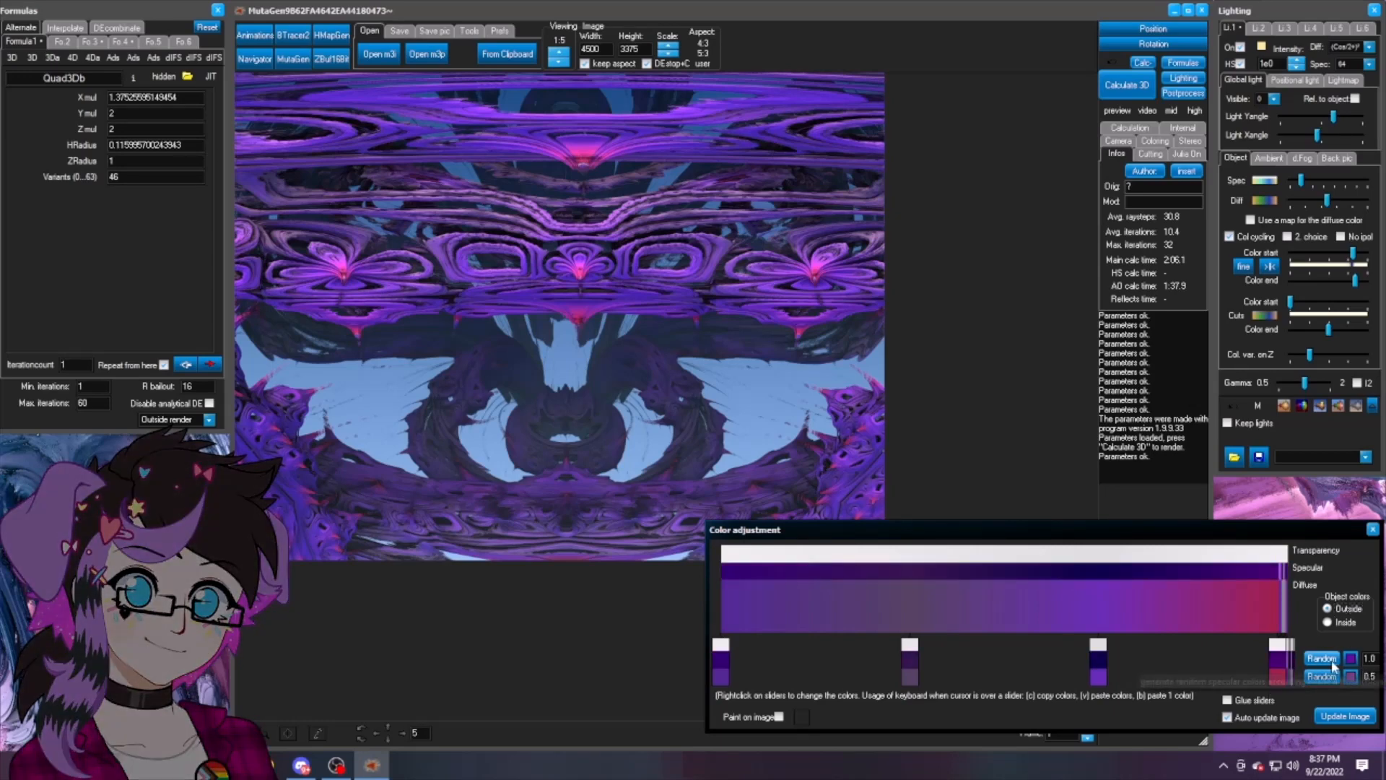
Step: Set the reference colour for random specular colours to deep purple, RGB 96, 7, 133
{"action": "left_click", "coordinate": [1352, 674]}
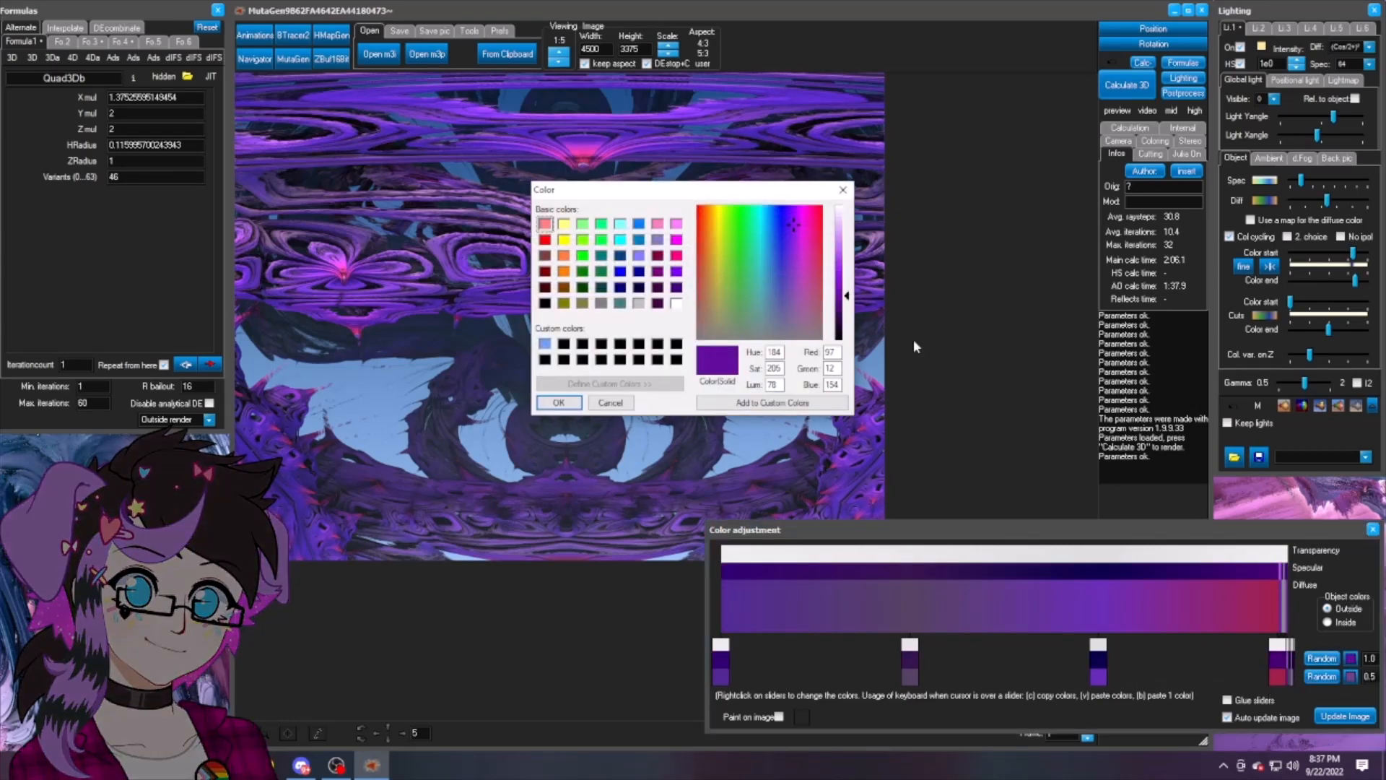
{"action": "left_click", "coordinate": [846, 304]}
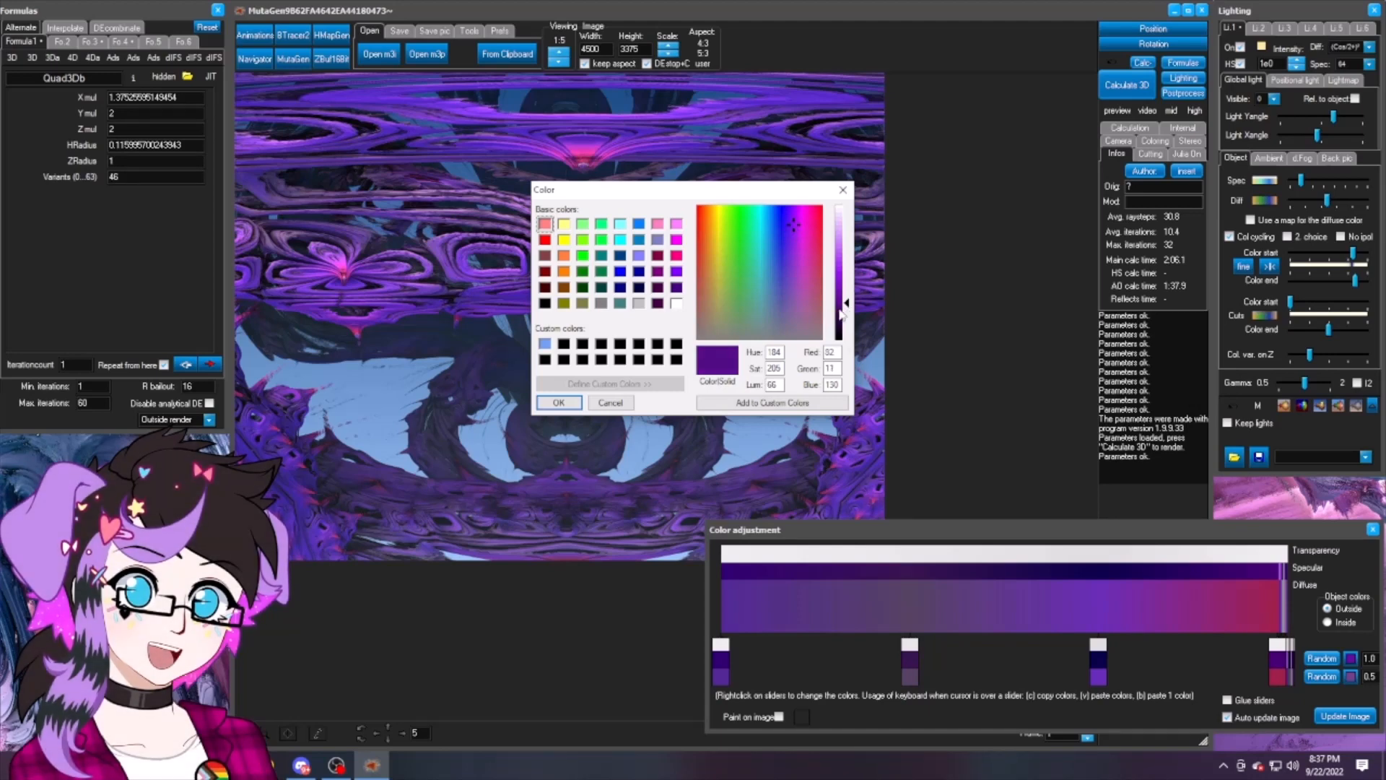
{"action": "left_click", "coordinate": [795, 218]}
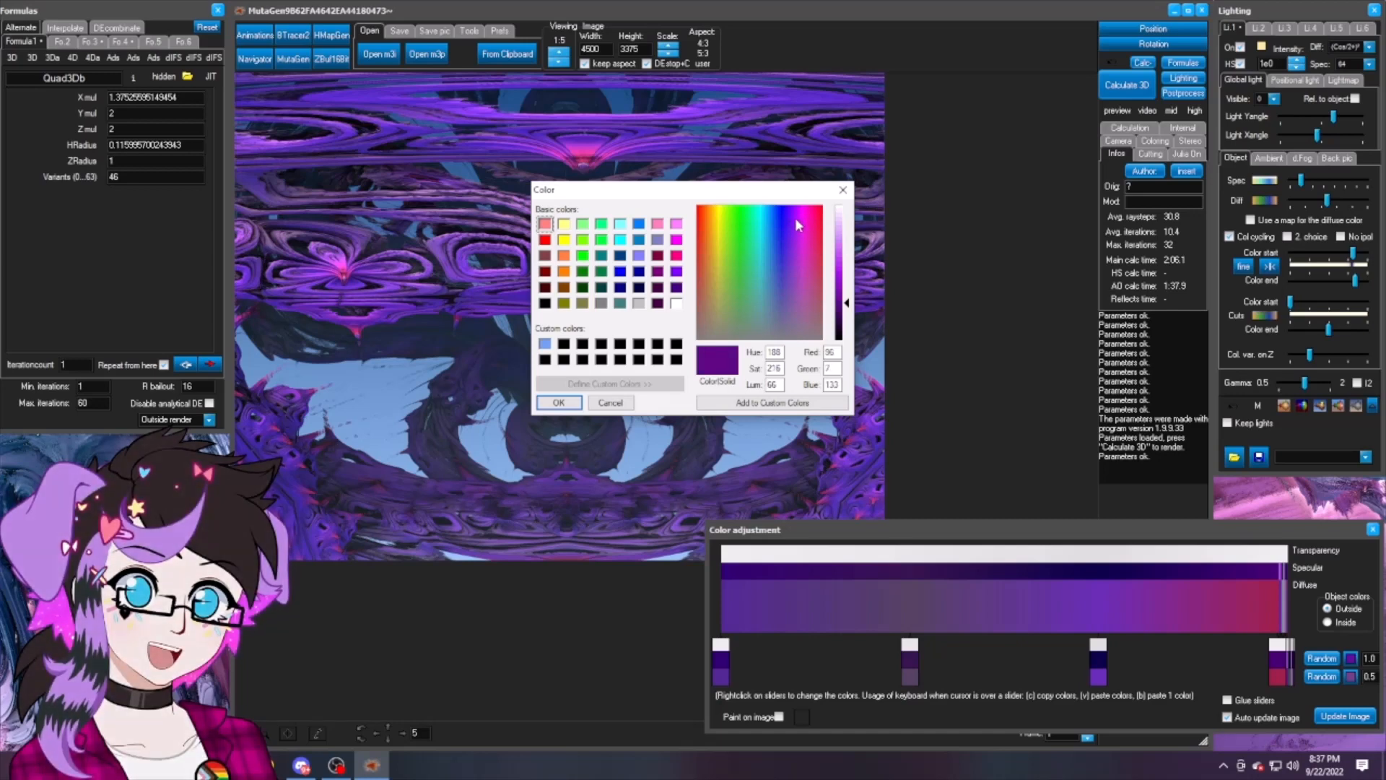
{"action": "left_click", "coordinate": [554, 401]}
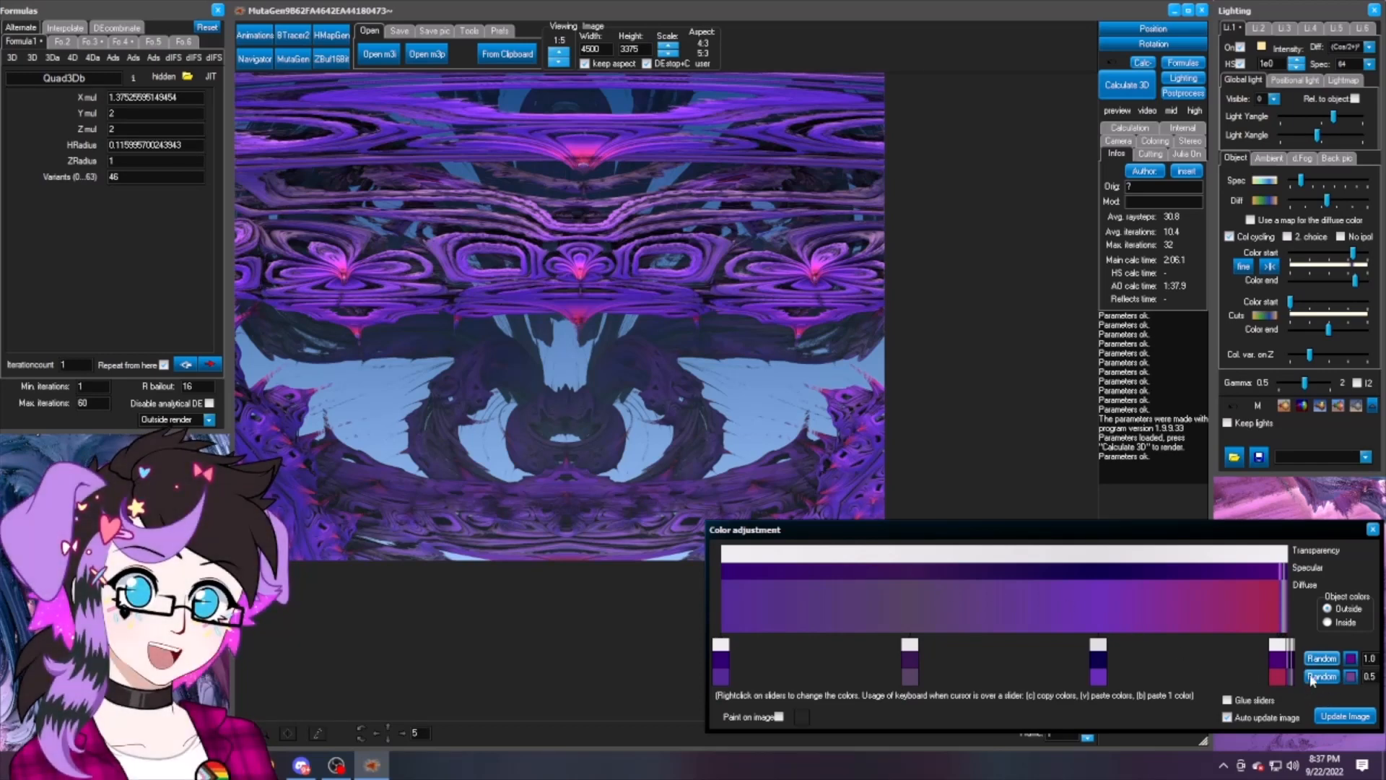
Step: Randomize the outside specular colours until the gradient runs from purple through bright orchid and navy to magenta-purple
{"action": "left_click", "coordinate": [1330, 658]}
{"action": "left_click", "coordinate": [1333, 660]}
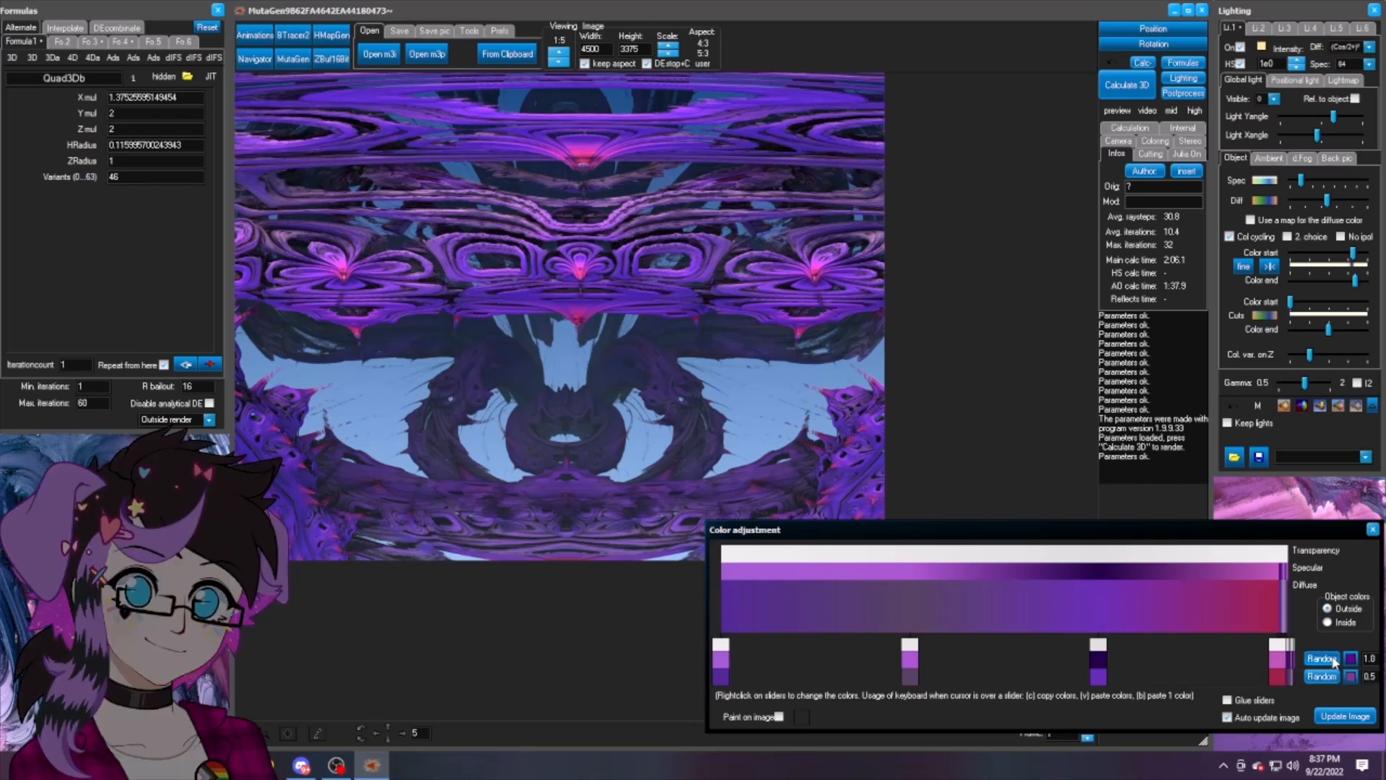
{"action": "left_click", "coordinate": [1333, 660]}
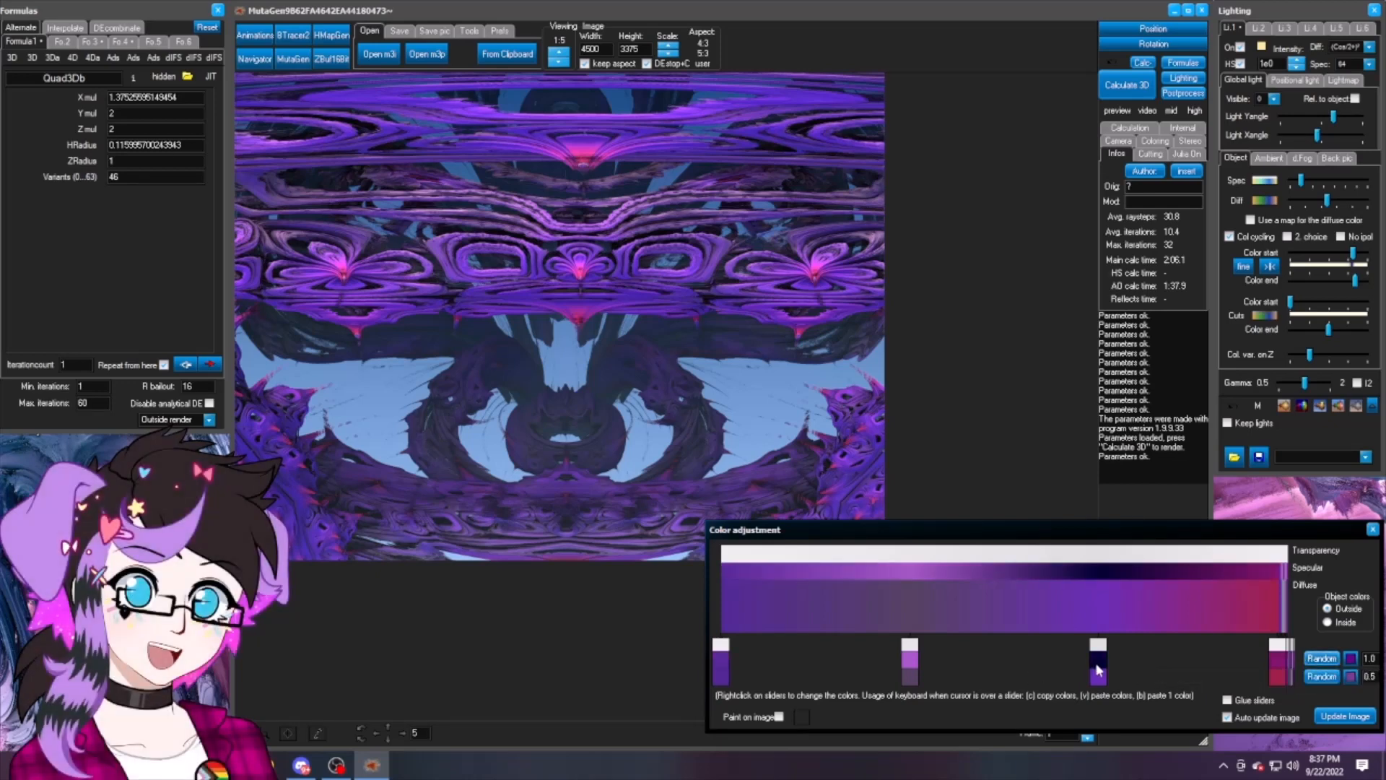
Step: Spread out the crowded stops of the outside gradient and recolour the green diffuse stop near its end to purple, RGB 84, 44, 169
{"action": "left_click_drag", "start_coordinate": [1097, 675], "coordinate": [1034, 681]}
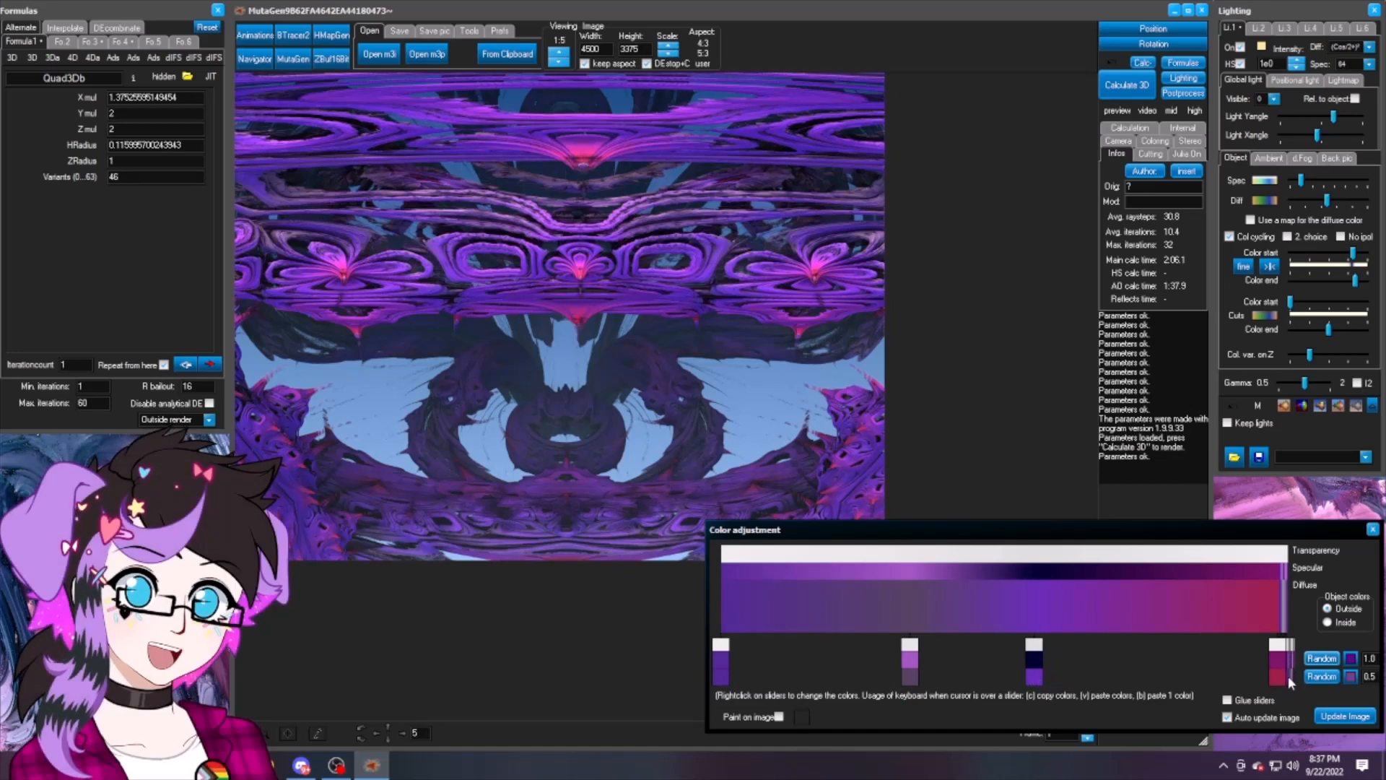
{"action": "mouse_move", "coordinate": [1289, 681]}
{"action": "left_mouse_down"}
{"action": "mouse_move", "coordinate": [1214, 678]}
{"action": "mouse_move", "coordinate": [1280, 681]}
{"action": "left_mouse_up"}
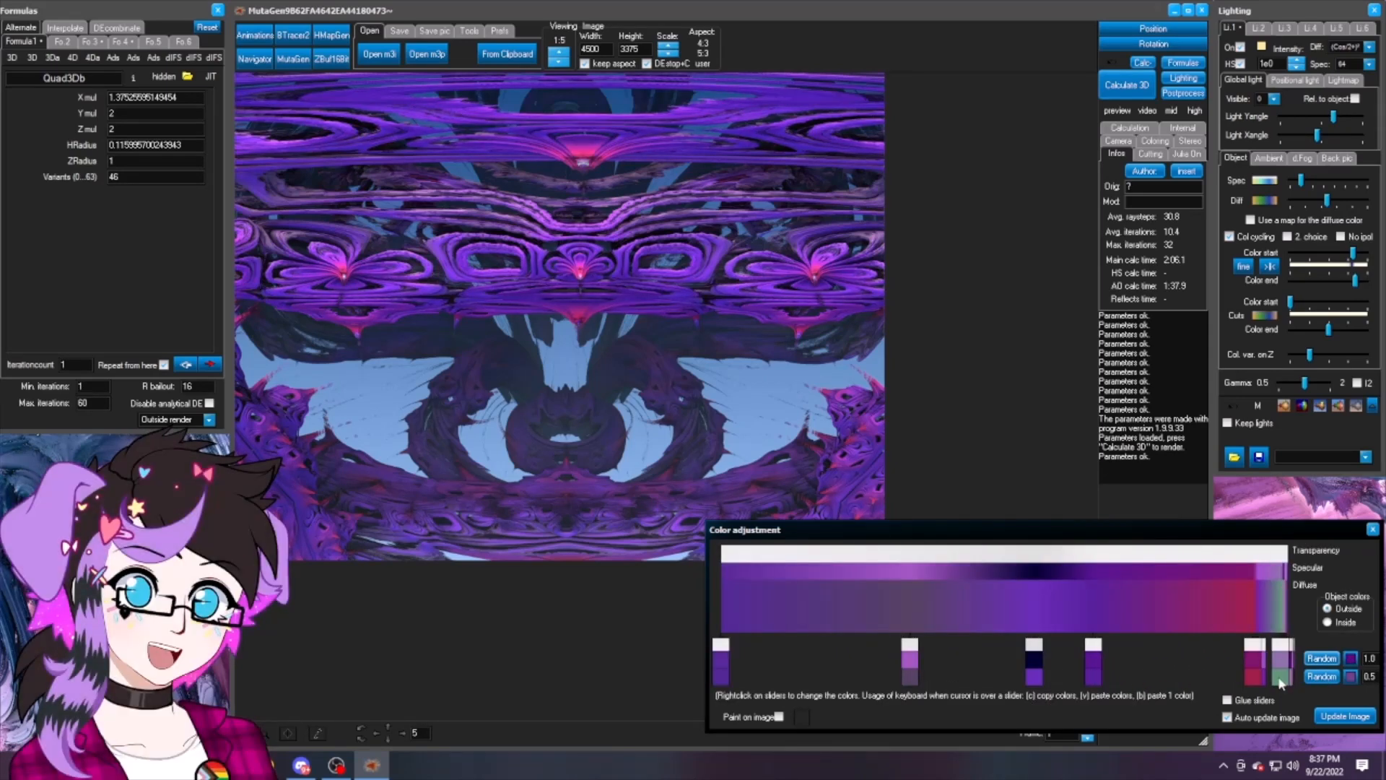
{"action": "right_click", "coordinate": [1282, 682]}
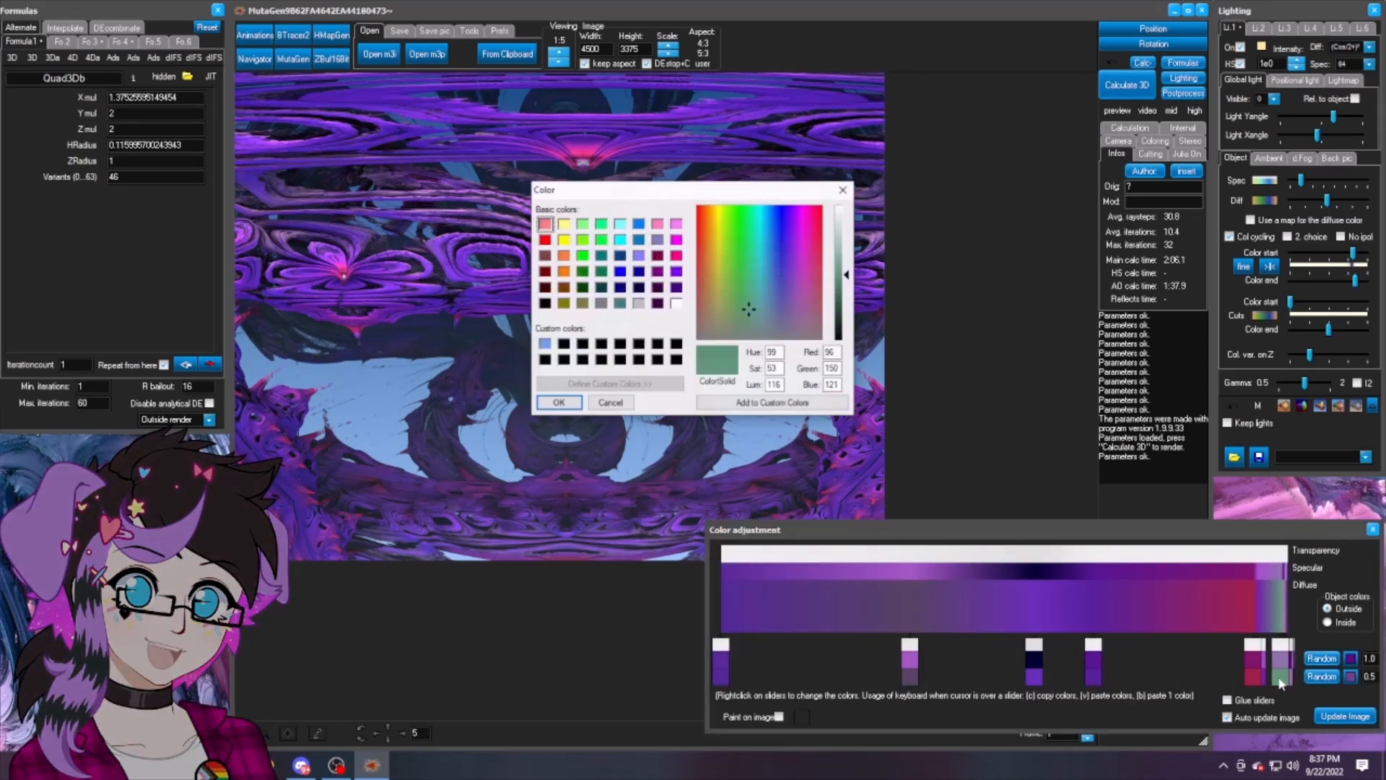
{"action": "left_click", "coordinate": [794, 265]}
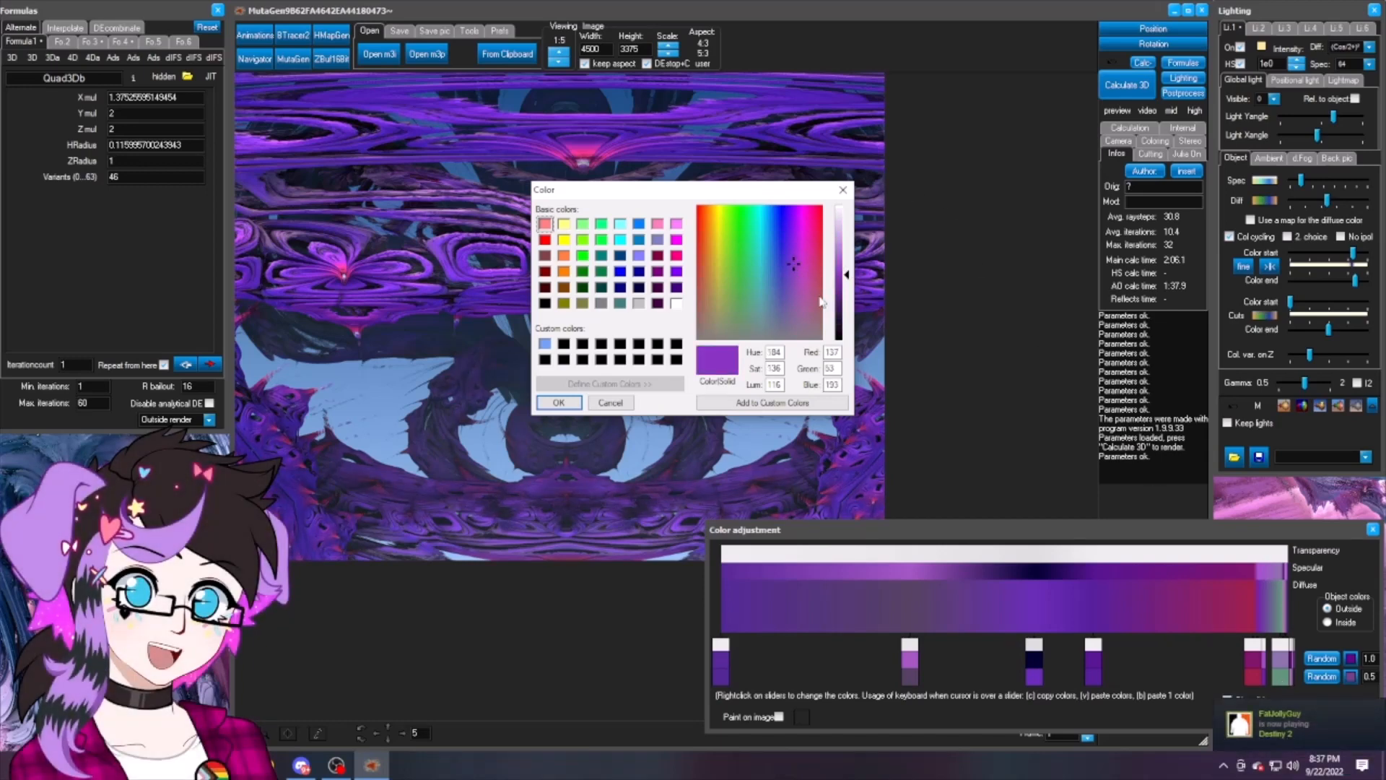
{"action": "left_click_drag", "start_coordinate": [796, 261], "coordinate": [798, 218]}
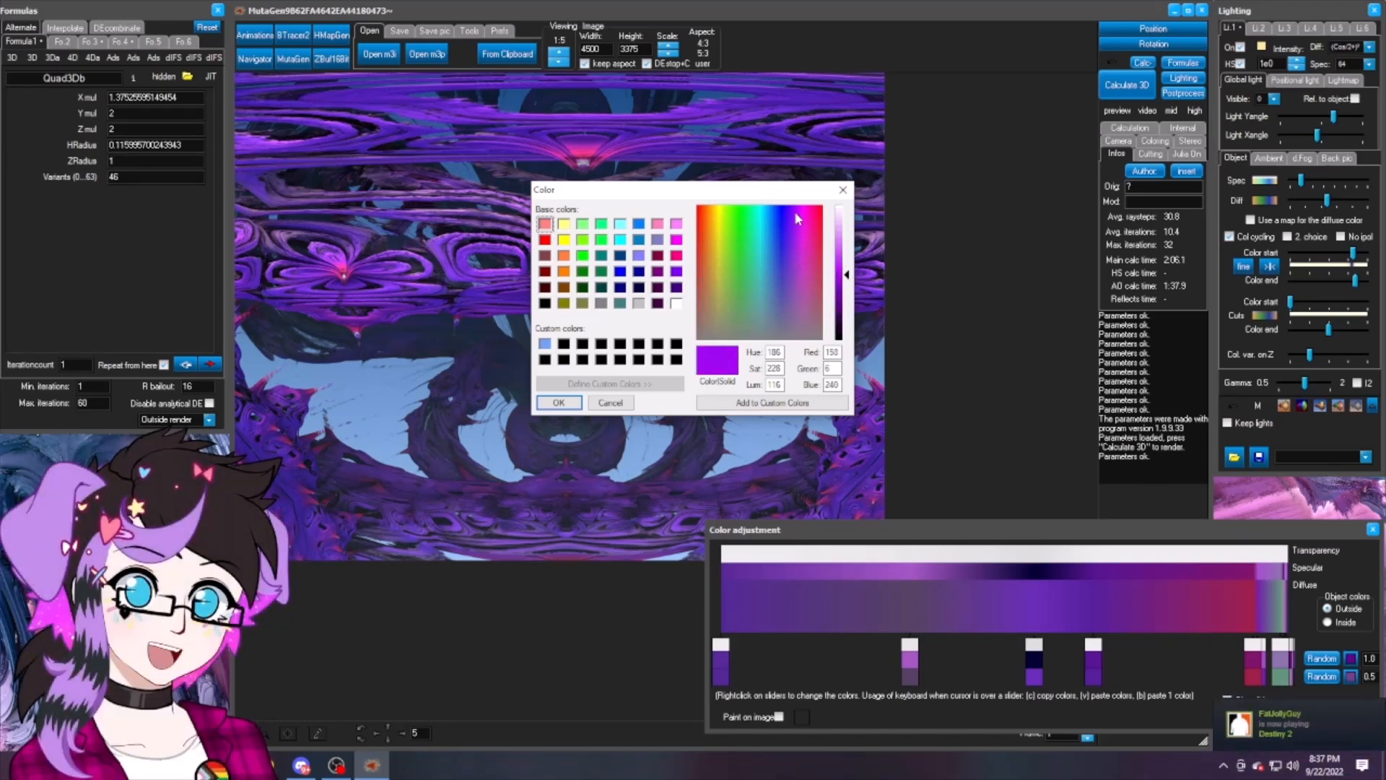
{"action": "left_click_drag", "start_coordinate": [847, 274], "coordinate": [847, 294]}
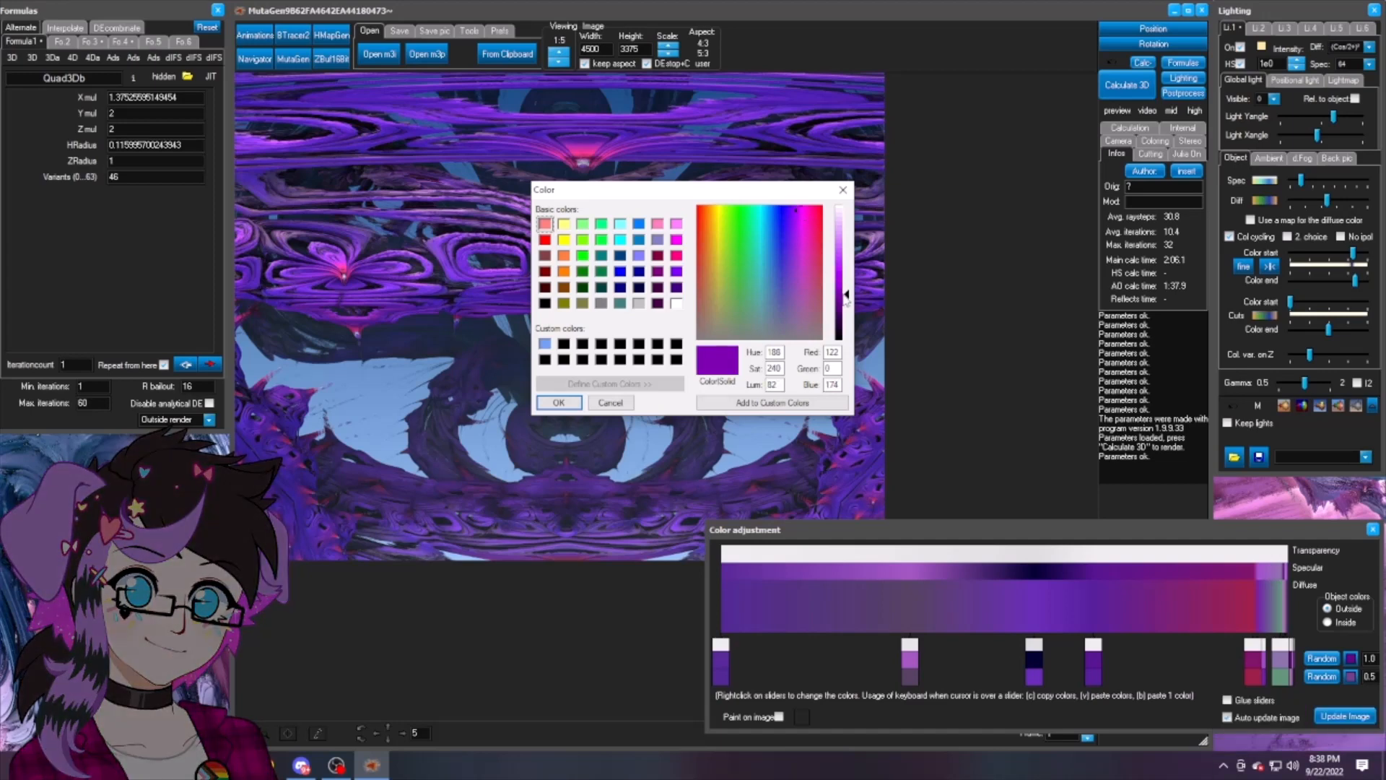
{"action": "left_click_drag", "start_coordinate": [799, 215], "coordinate": [788, 264]}
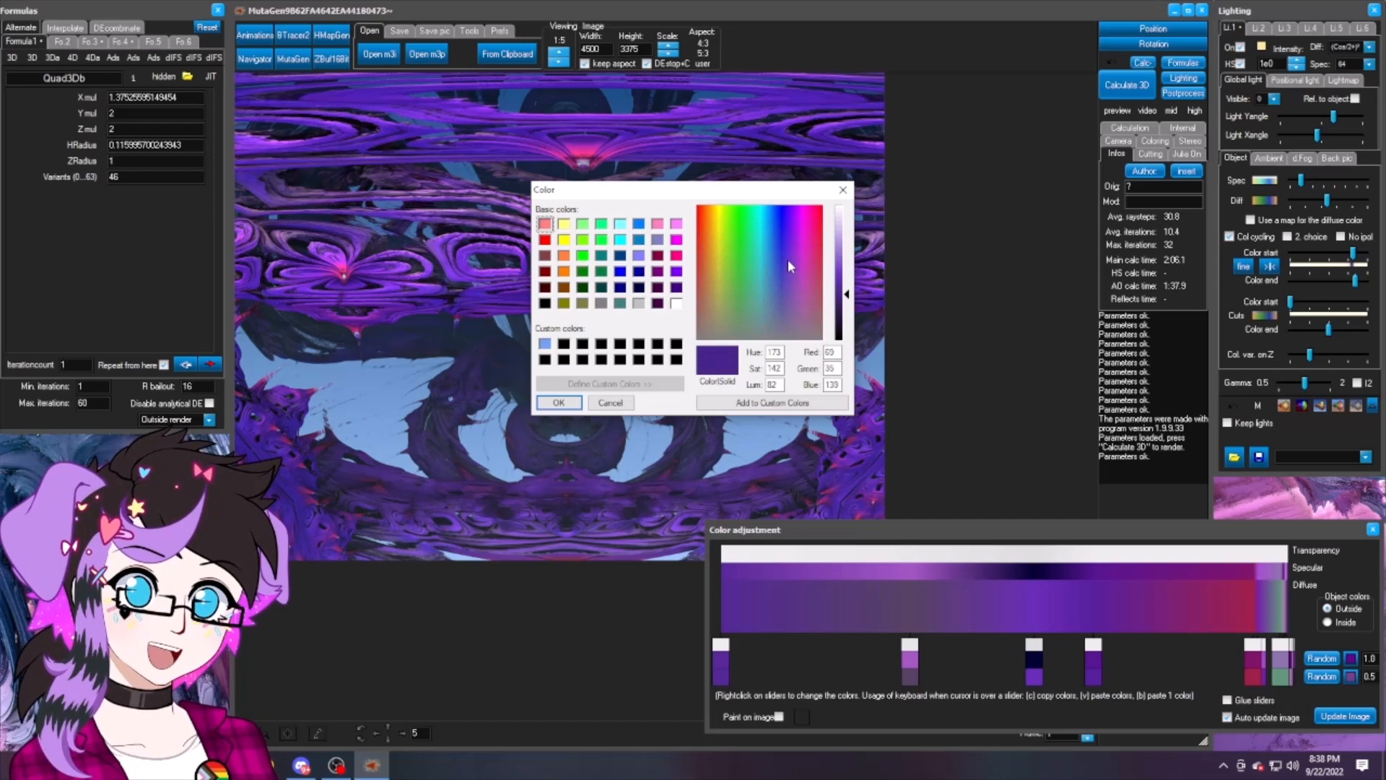
{"action": "left_click", "coordinate": [843, 285]}
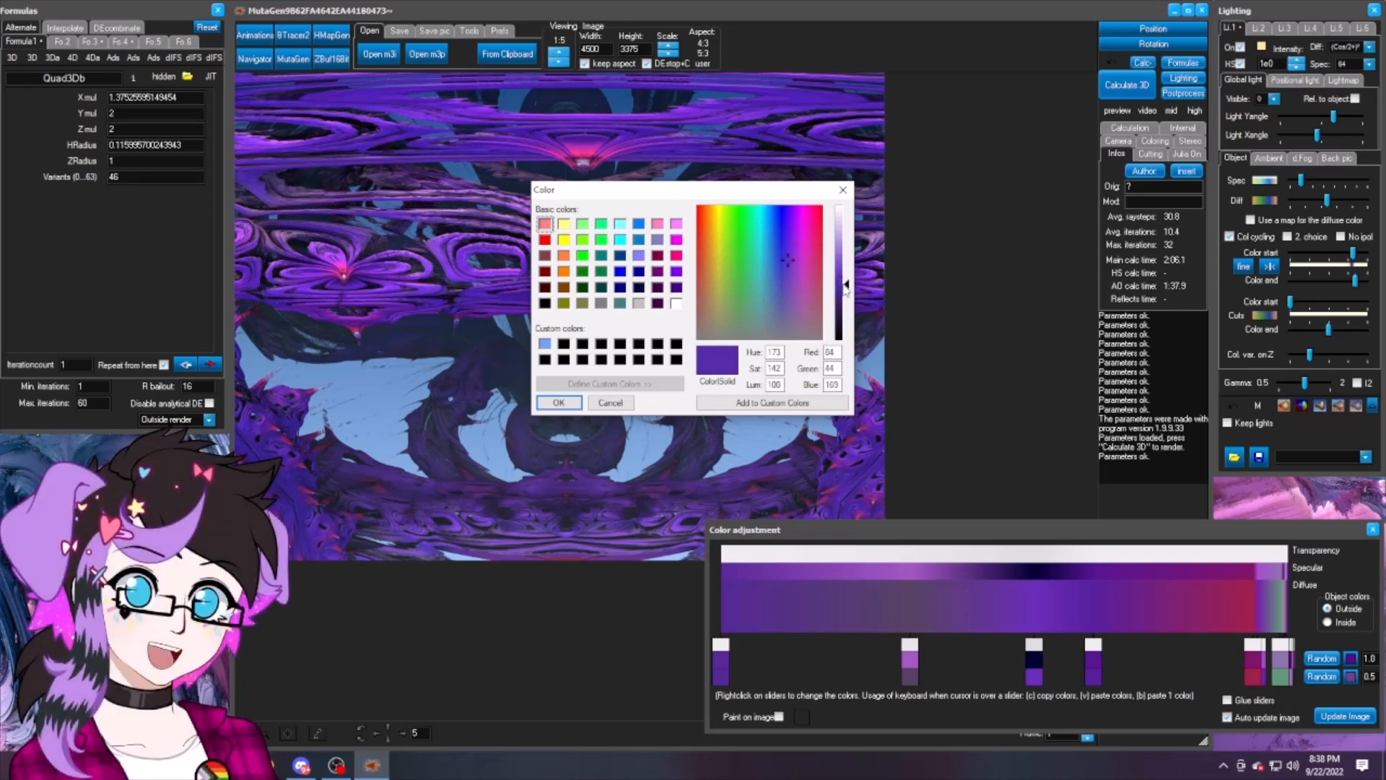
{"action": "left_click", "coordinate": [559, 402]}
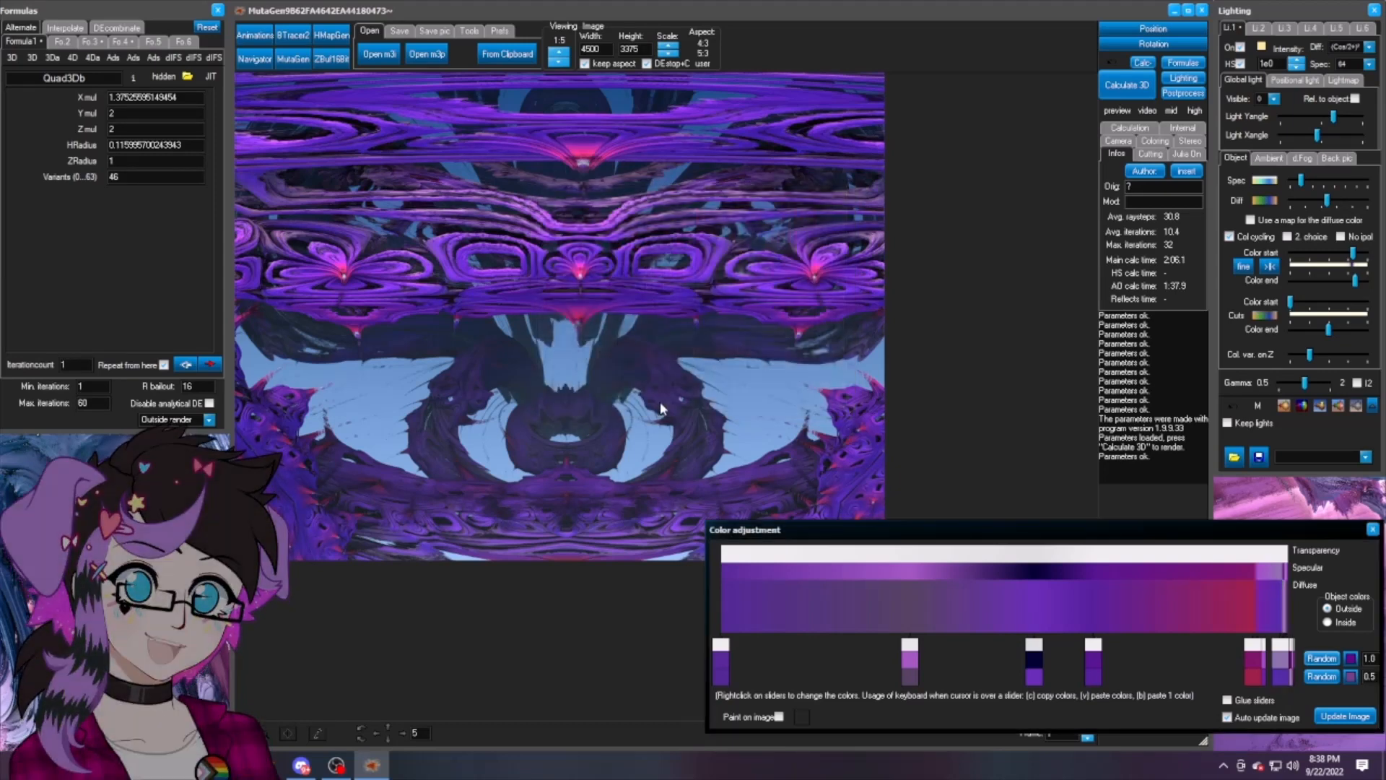
Step: Separate the remaining clustered stops at the outside gradient's end and recolour the crimson diffuse stop to black, RGB 0, 0, 0
{"action": "left_click_drag", "start_coordinate": [1283, 689], "coordinate": [1148, 675]}
{"action": "mouse_move", "coordinate": [1241, 673]}
{"action": "left_mouse_down"}
{"action": "mouse_move", "coordinate": [1303, 675]}
{"action": "mouse_move", "coordinate": [1221, 685]}
{"action": "left_mouse_up"}
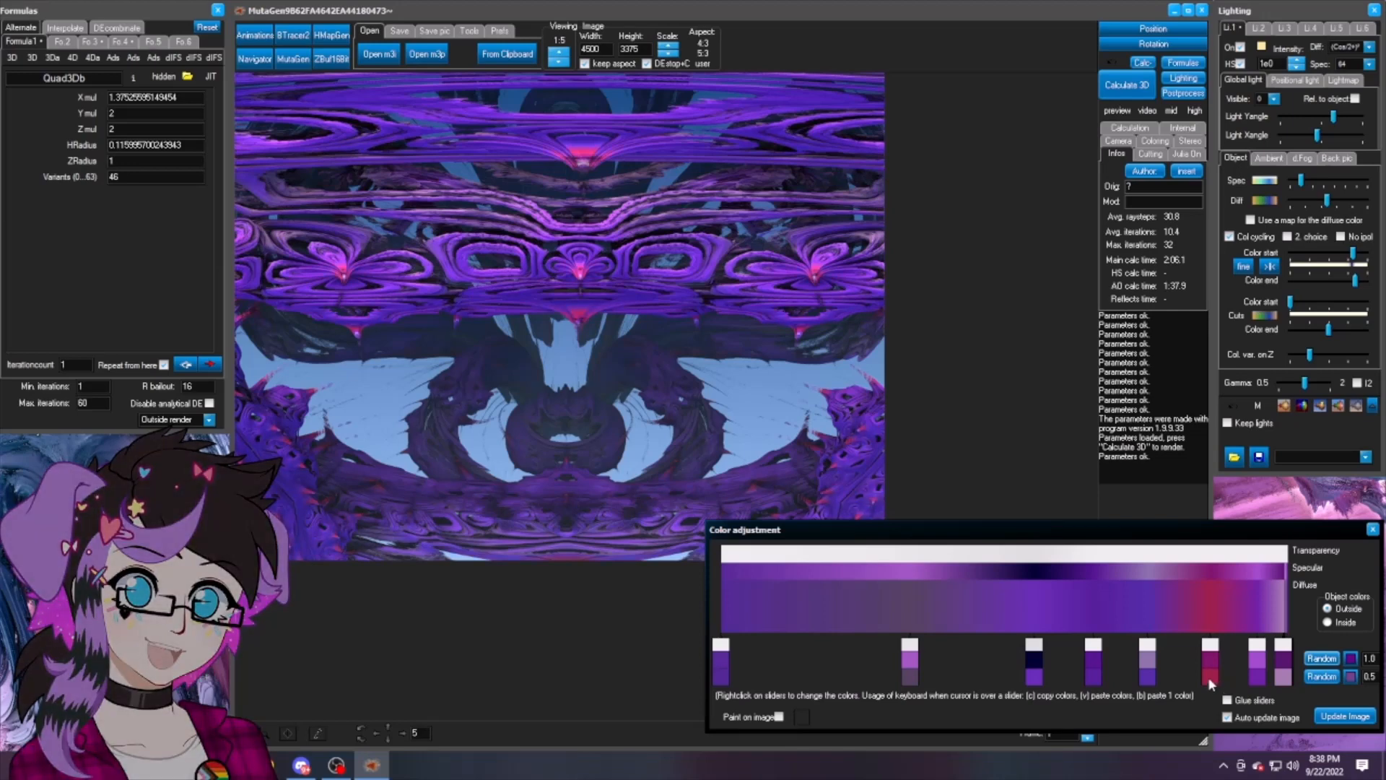
{"action": "right_click", "coordinate": [1207, 677]}
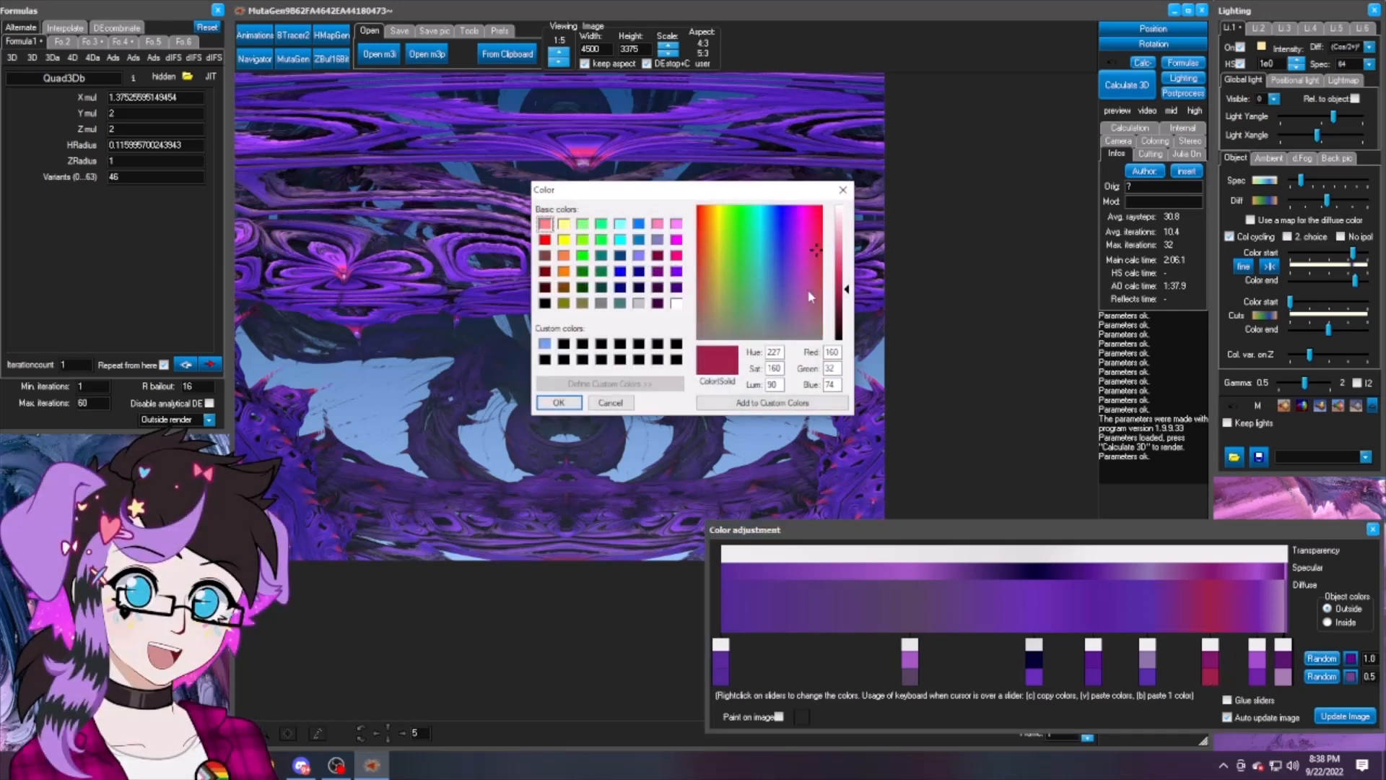
{"action": "left_click", "coordinate": [798, 315]}
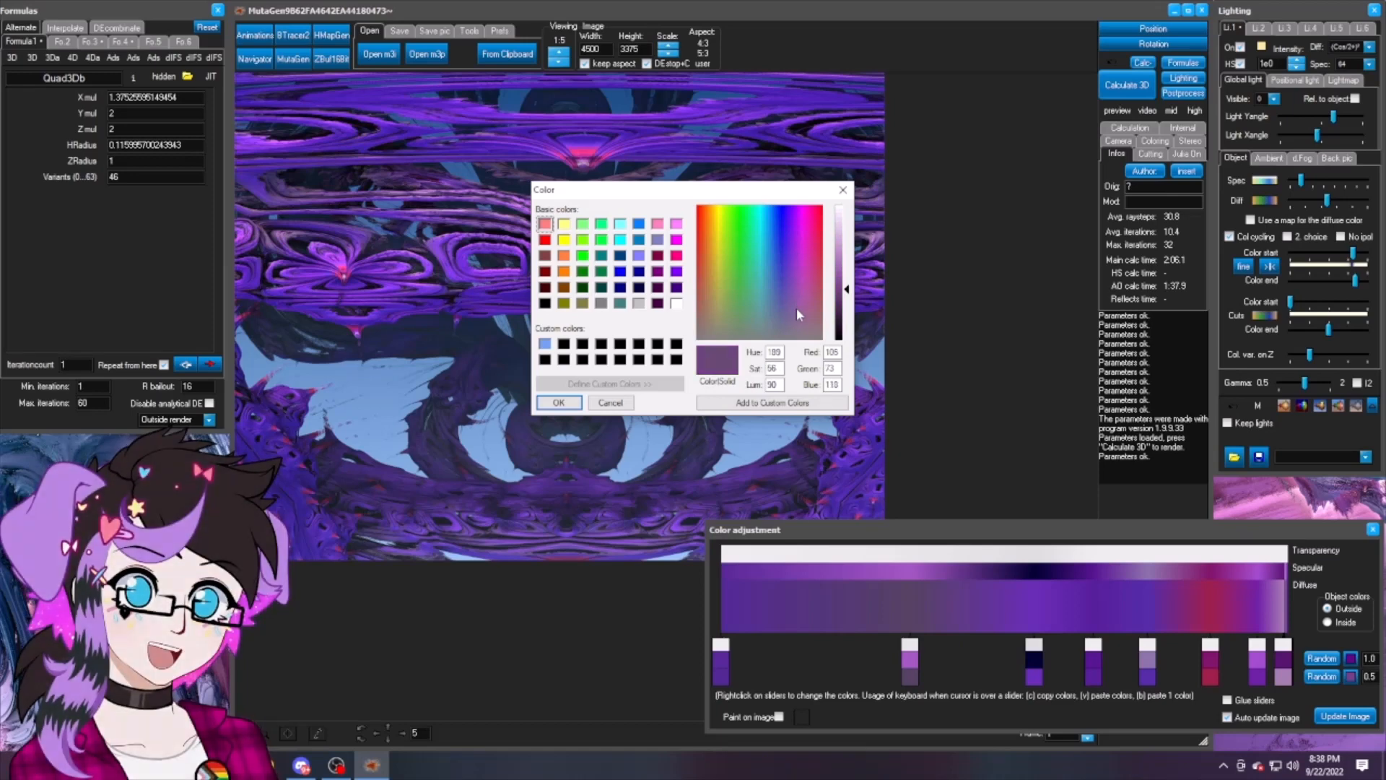
{"action": "left_click_drag", "start_coordinate": [797, 310], "coordinate": [798, 340]}
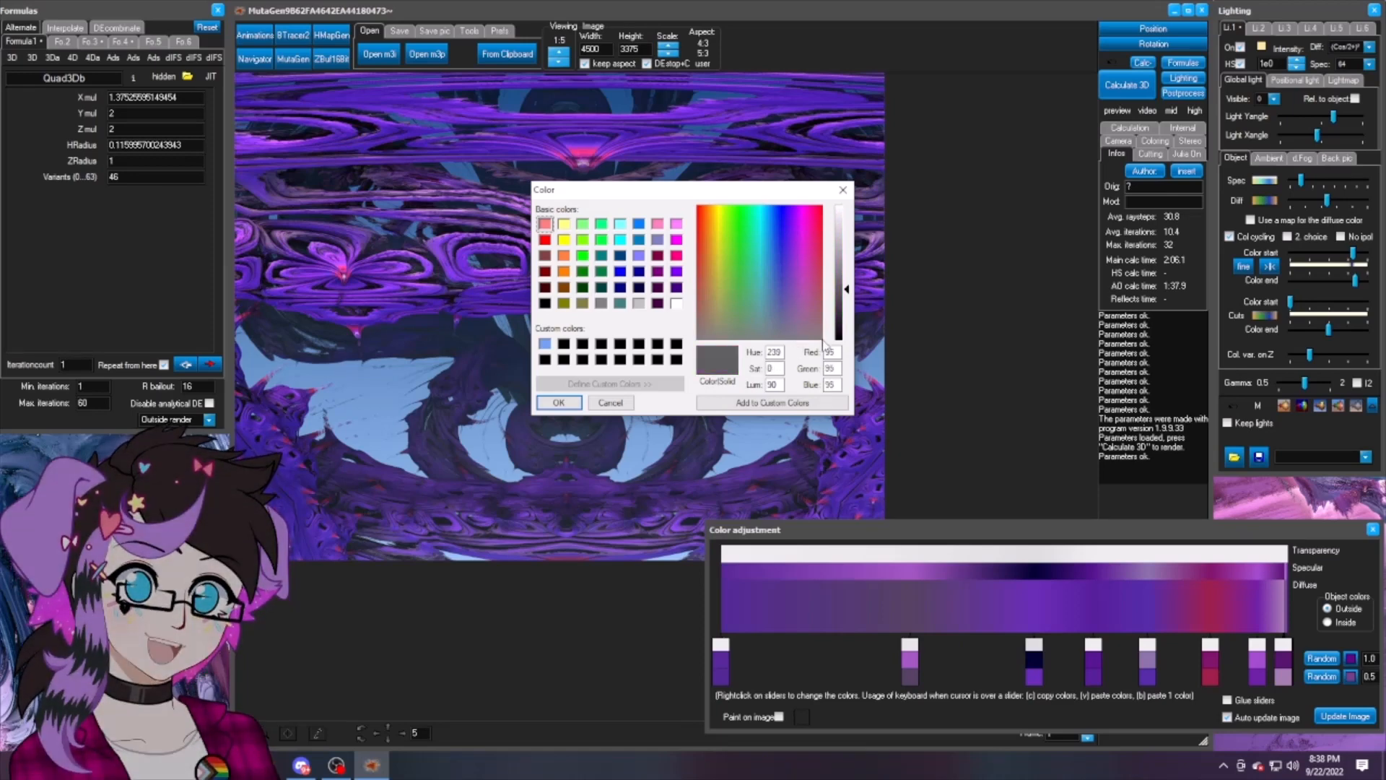
{"action": "left_click", "coordinate": [845, 344]}
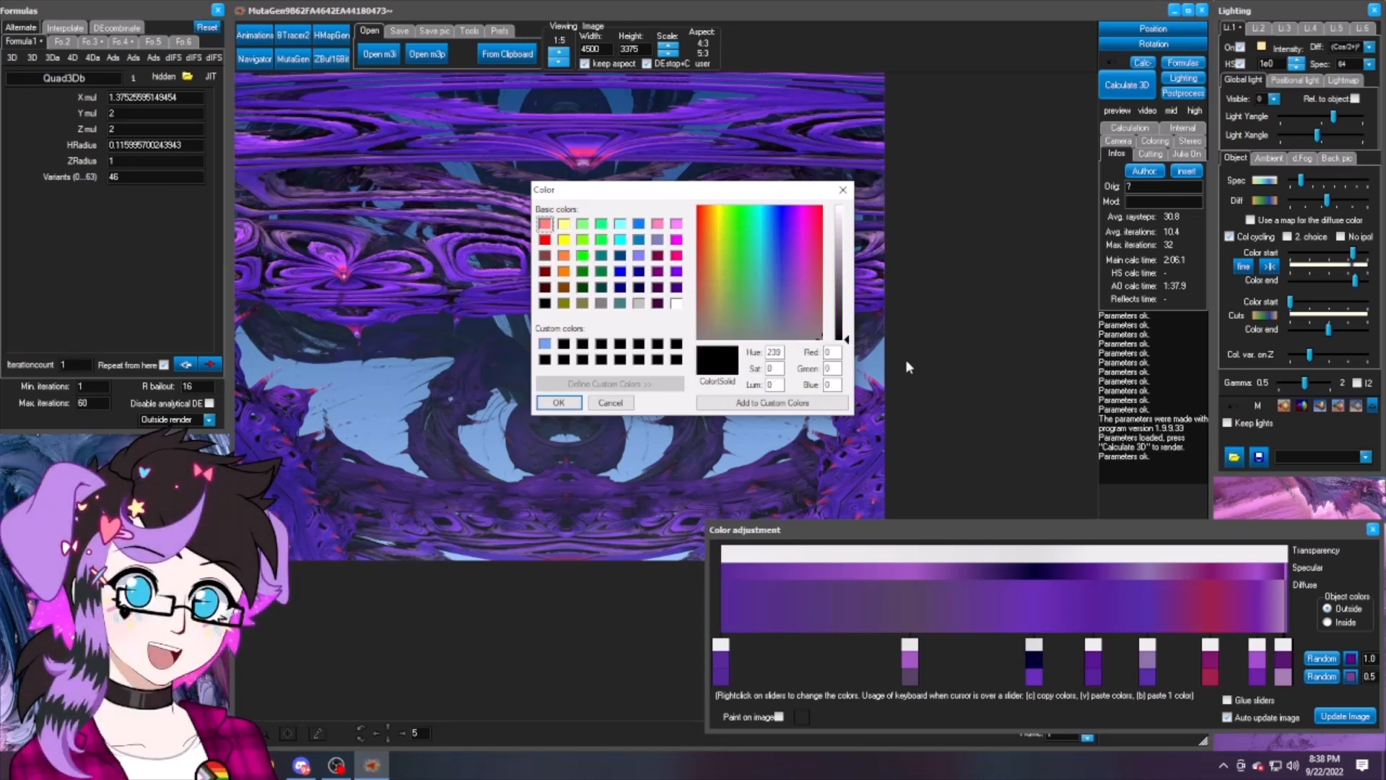
{"action": "left_click", "coordinate": [560, 402]}
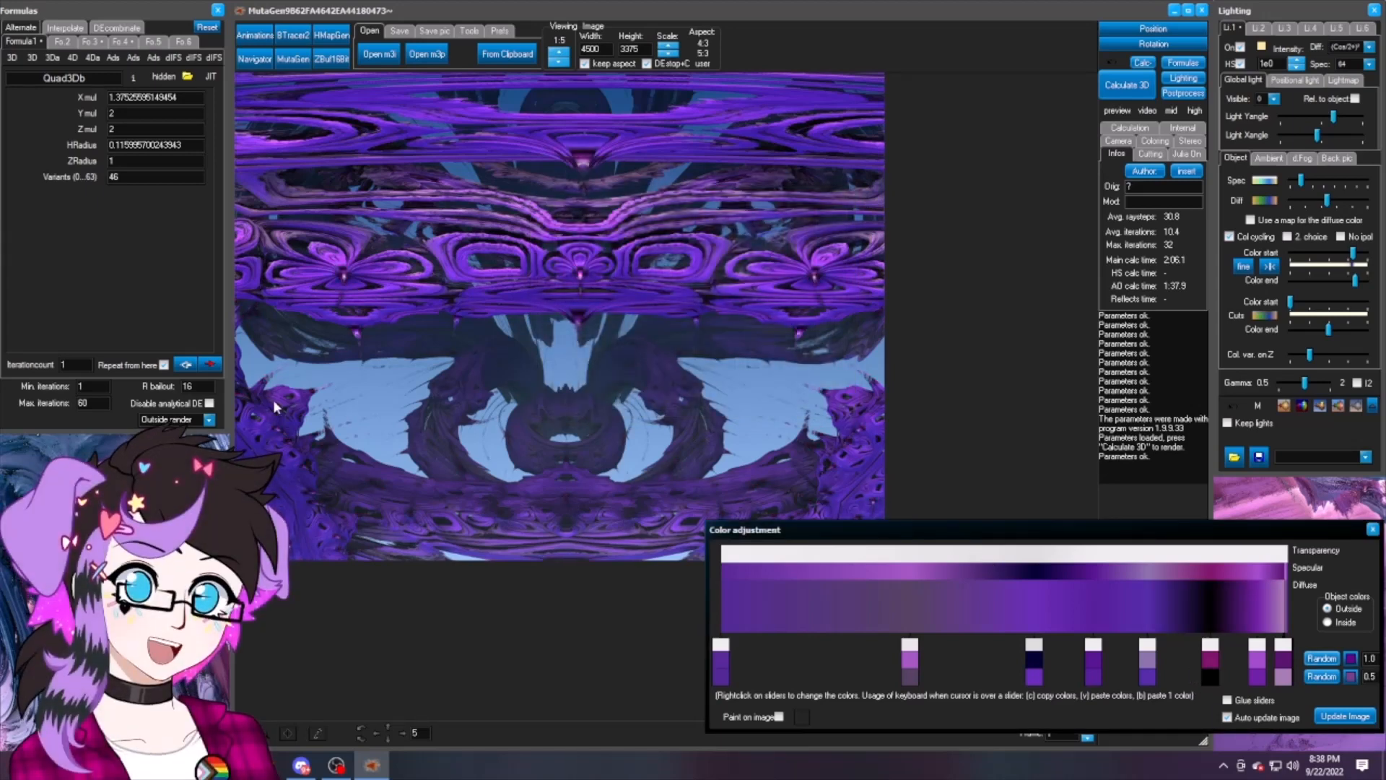
Step: Move the black stop near the outside gradient's start with a purple stop beside it, and spread the end stops further apart
{"action": "left_click_drag", "start_coordinate": [1211, 673], "coordinate": [777, 656]}
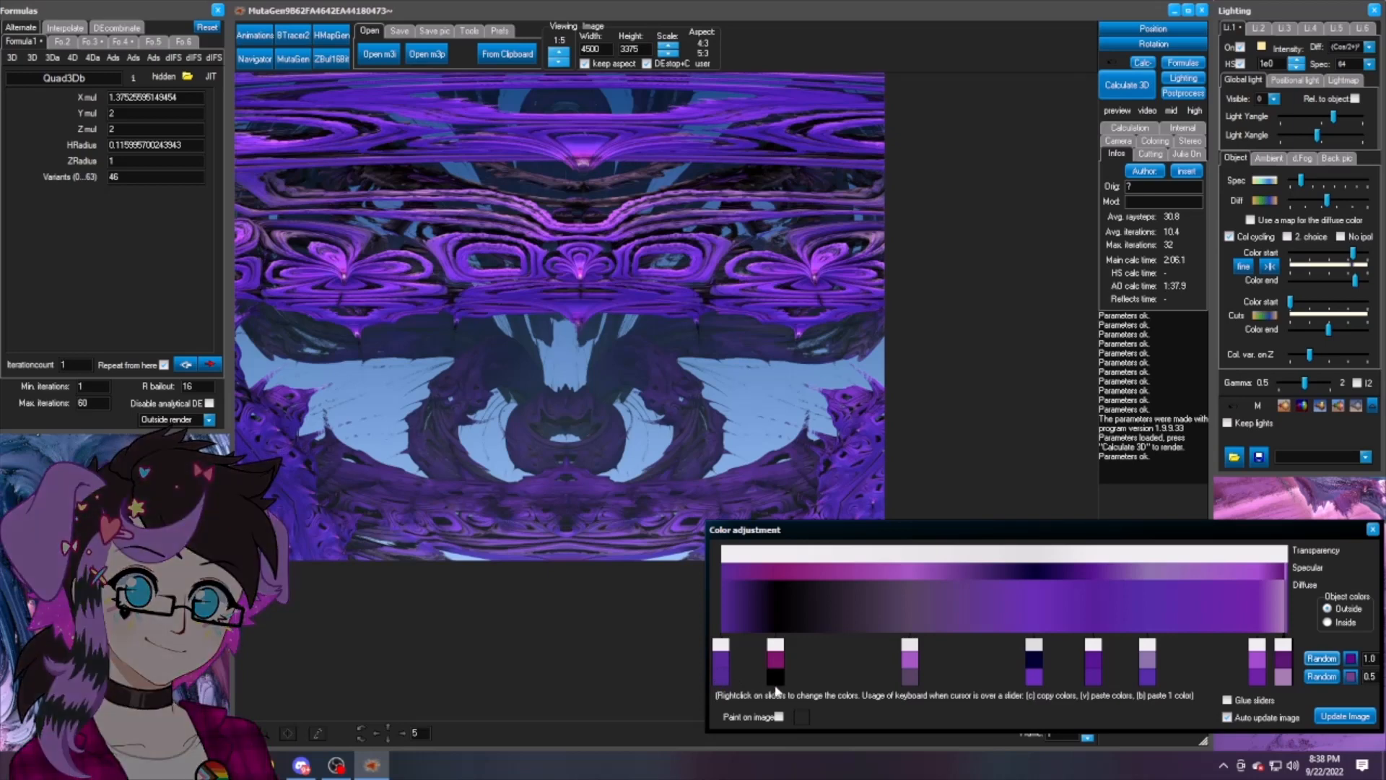
{"action": "mouse_move", "coordinate": [777, 686]}
{"action": "left_mouse_down"}
{"action": "mouse_move", "coordinate": [726, 674]}
{"action": "mouse_move", "coordinate": [754, 678]}
{"action": "left_mouse_up"}
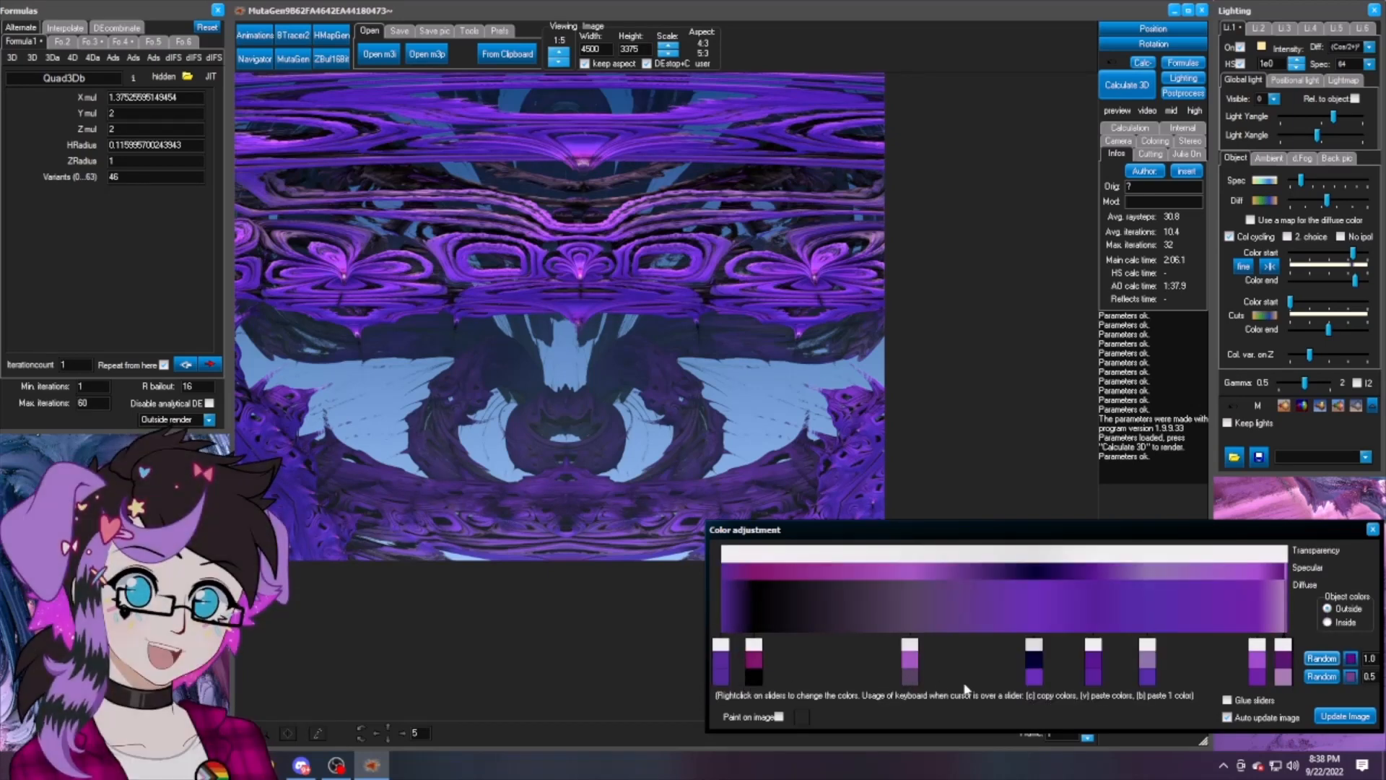
{"action": "left_click_drag", "start_coordinate": [1150, 682], "coordinate": [792, 663]}
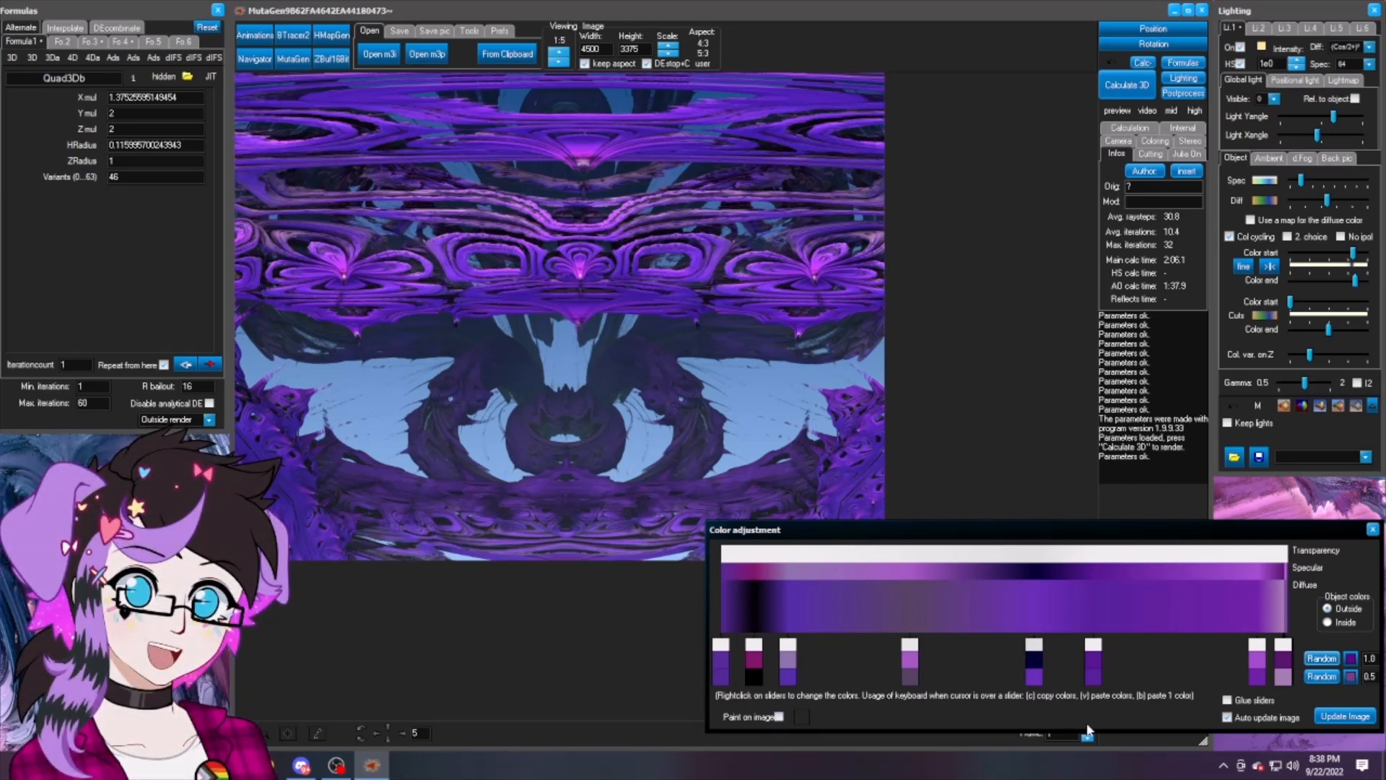
{"action": "left_click_drag", "start_coordinate": [1280, 670], "coordinate": [1133, 667]}
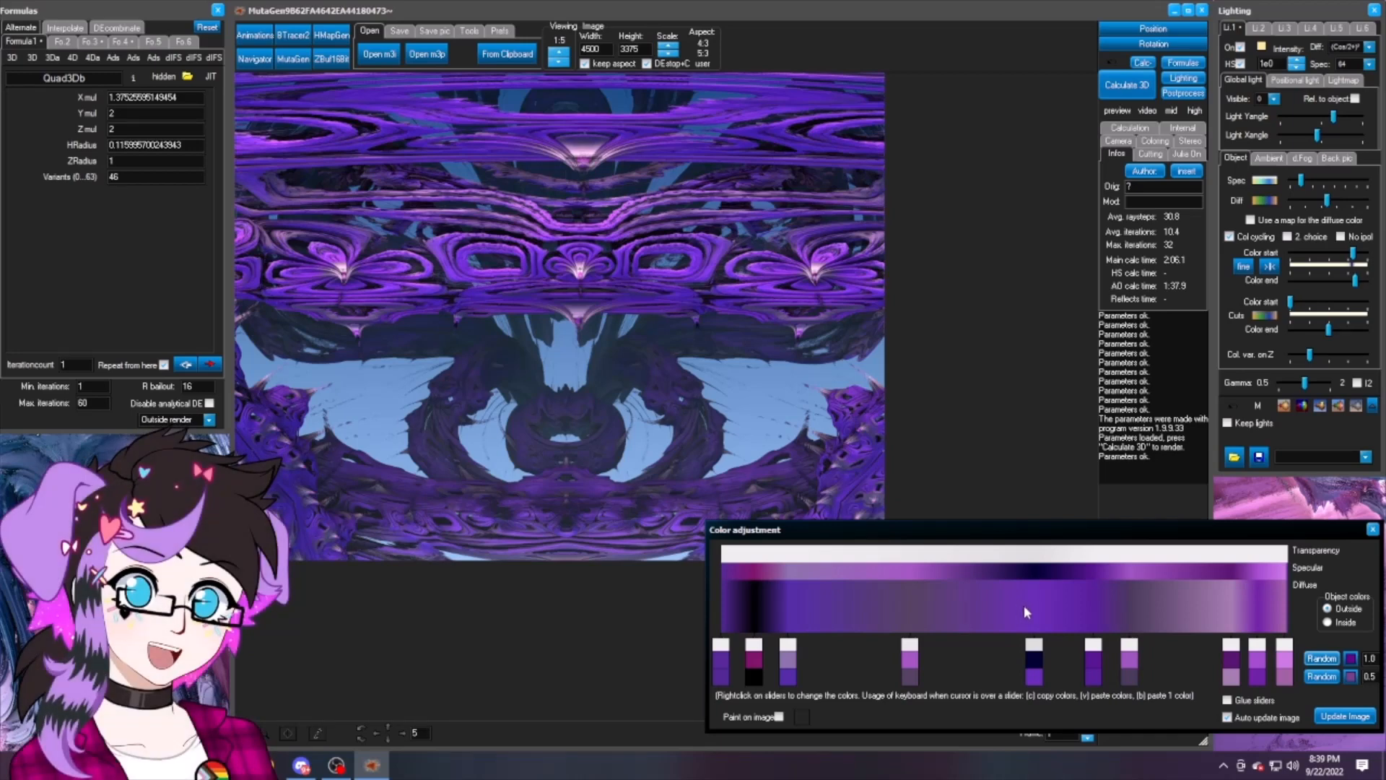
Step: Move the navy stop towards the outside gradient's end and the last stop to its middle, recolouring that stop's diffuse to violet, RGB 128, 0, 255
{"action": "left_click_drag", "start_coordinate": [1034, 671], "coordinate": [1164, 693]}
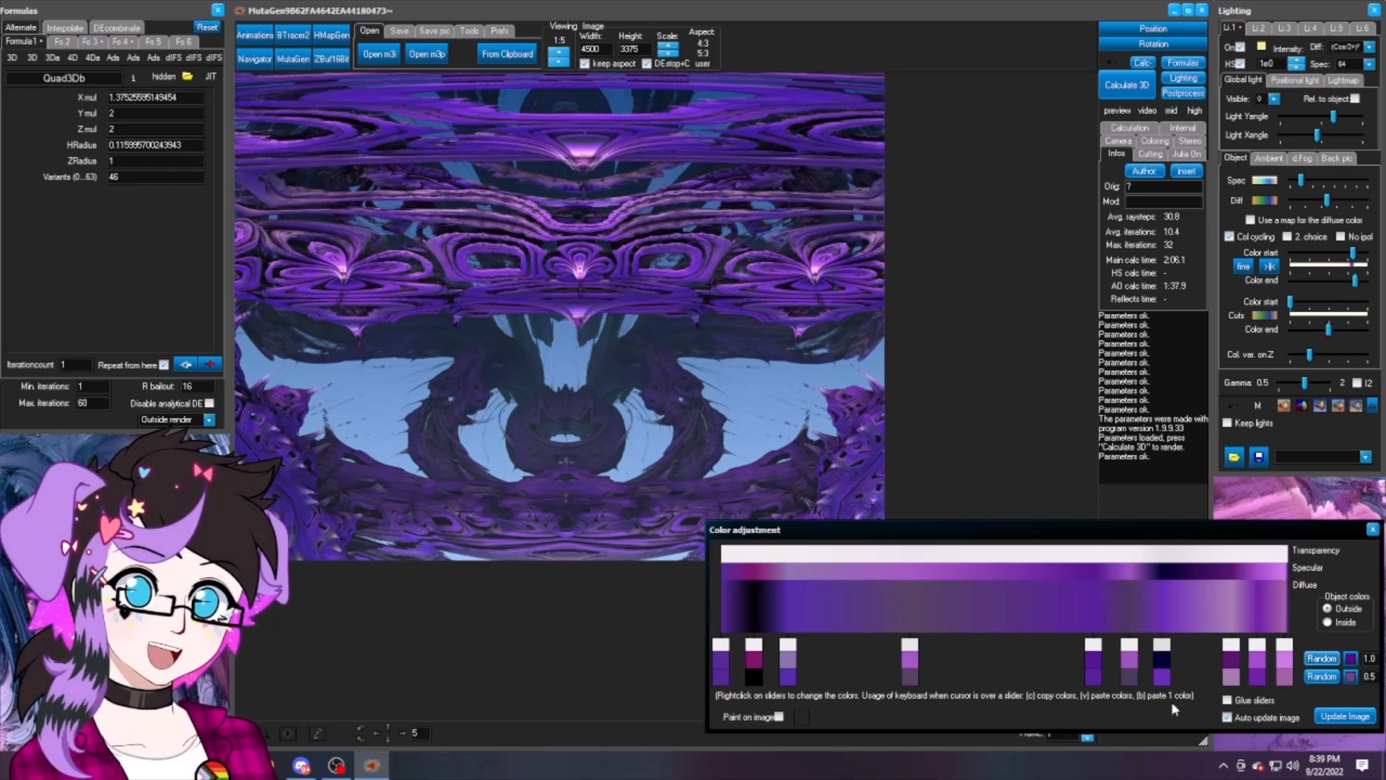
{"action": "left_click_drag", "start_coordinate": [1290, 676], "coordinate": [1026, 680]}
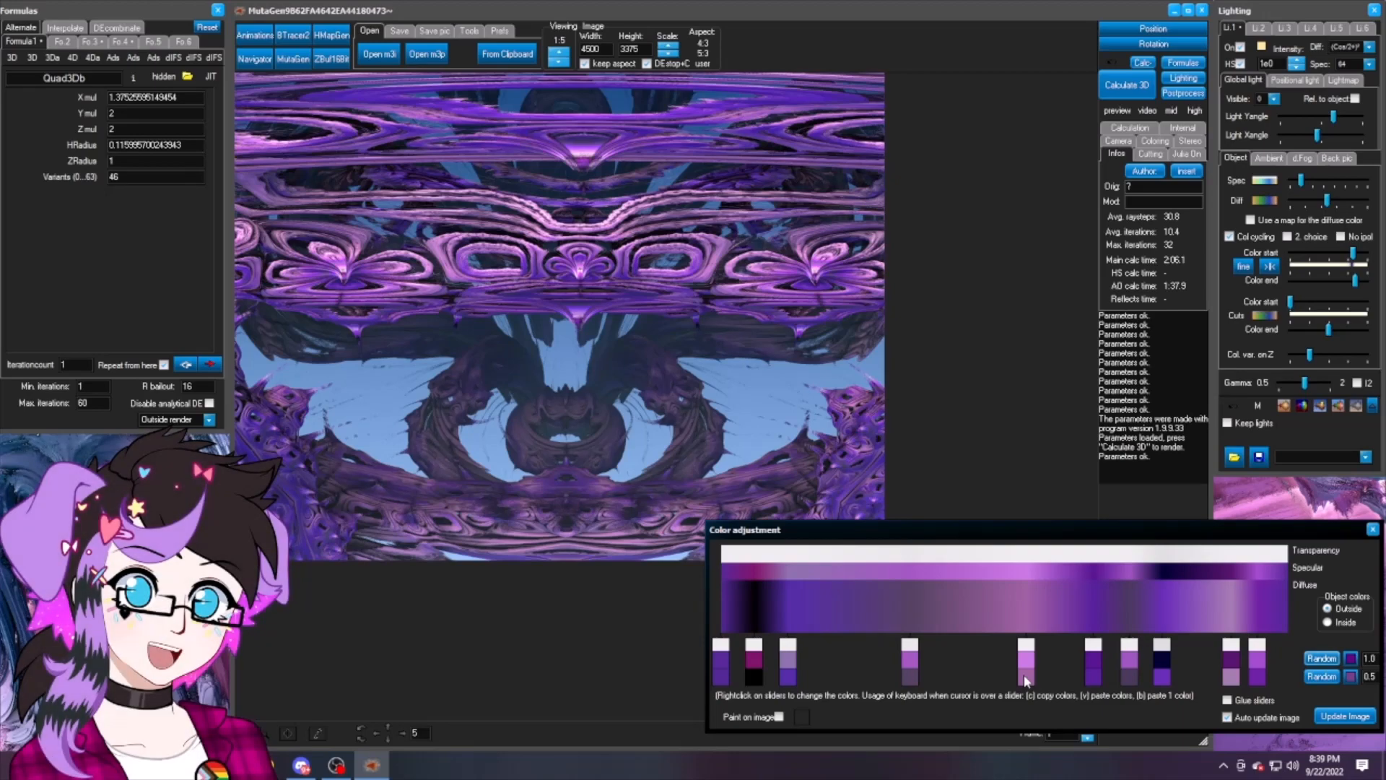
{"action": "right_click", "coordinate": [1025, 675]}
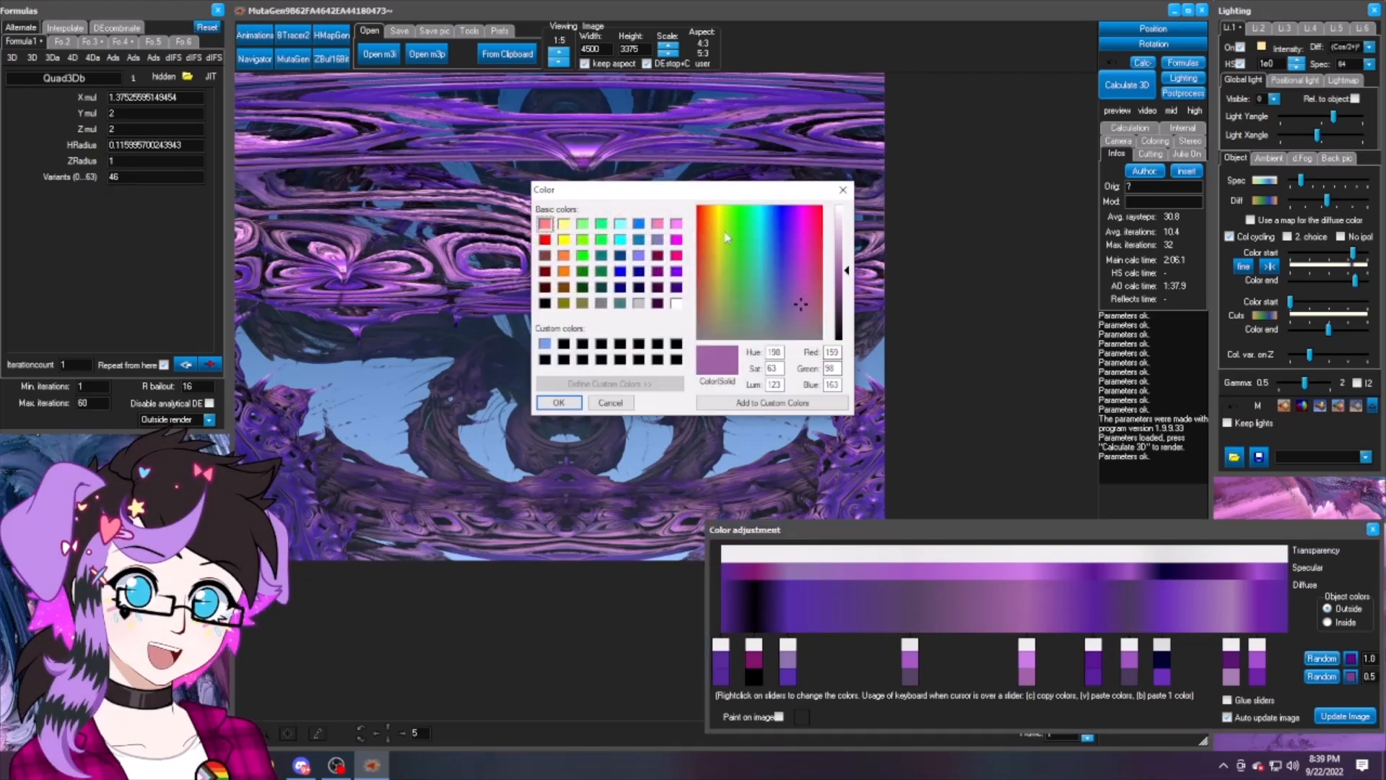
{"action": "left_click", "coordinate": [677, 271]}
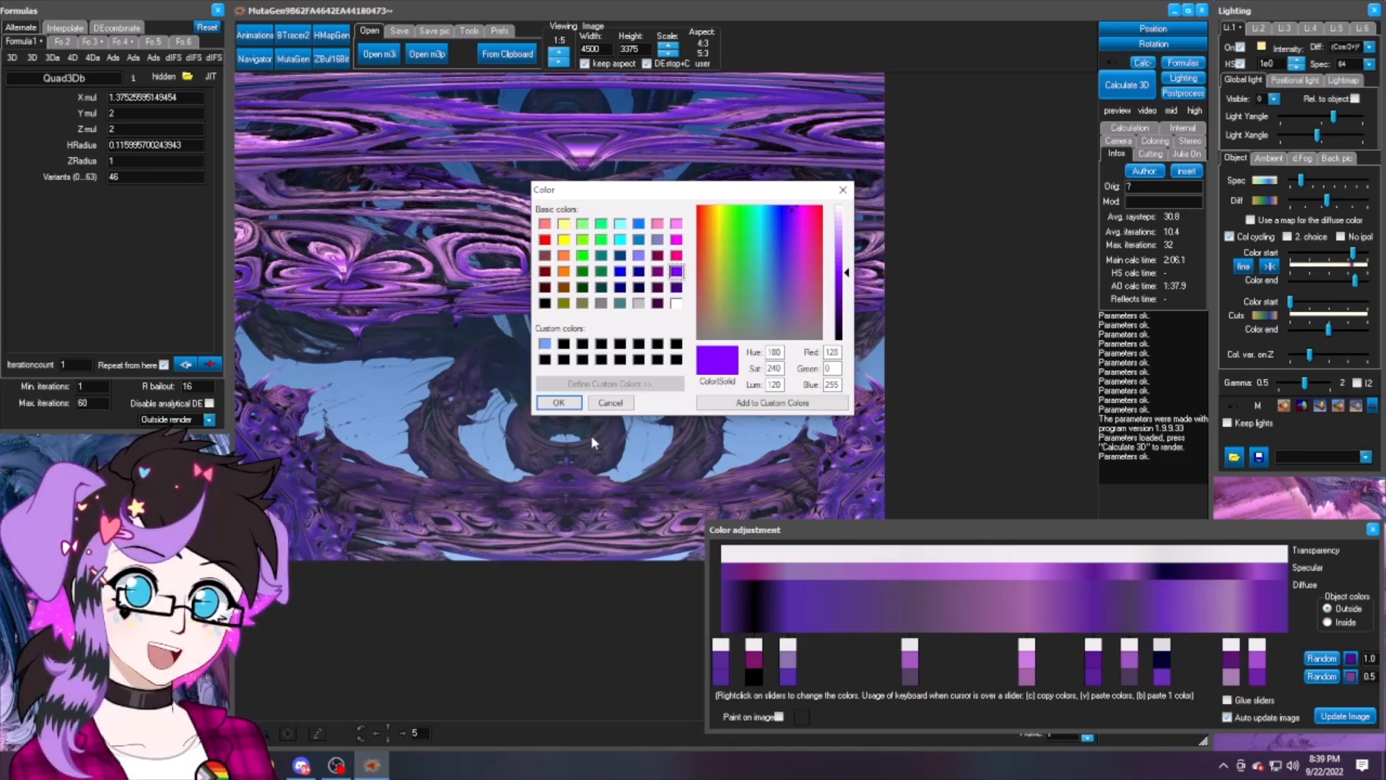
{"action": "left_click", "coordinate": [558, 403]}
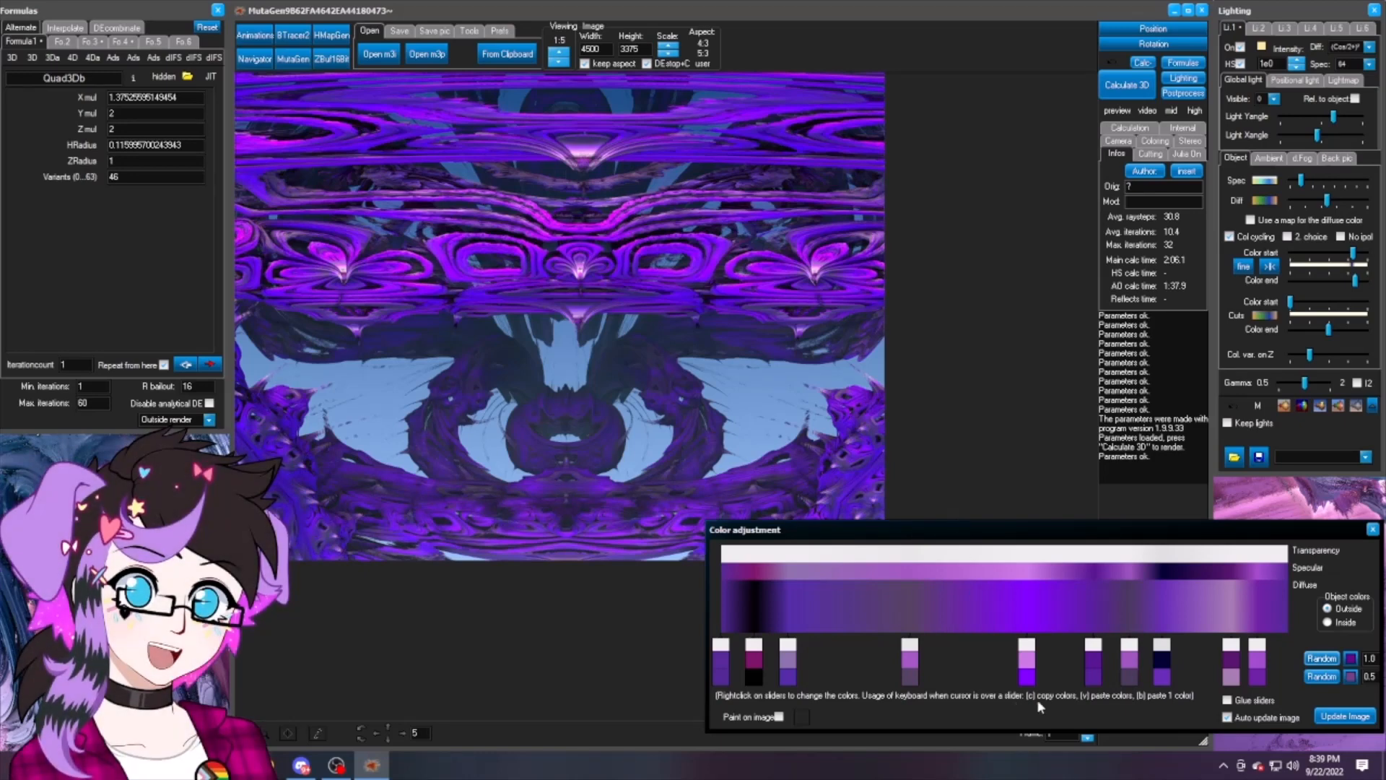
Step: Shift the violet stop towards the gradient's start and the neighbouring purple and pale stops slightly towards its end, toggle Glue sliders, and close the colour adjustment
{"action": "left_click_drag", "start_coordinate": [1029, 686], "coordinate": [943, 682]}
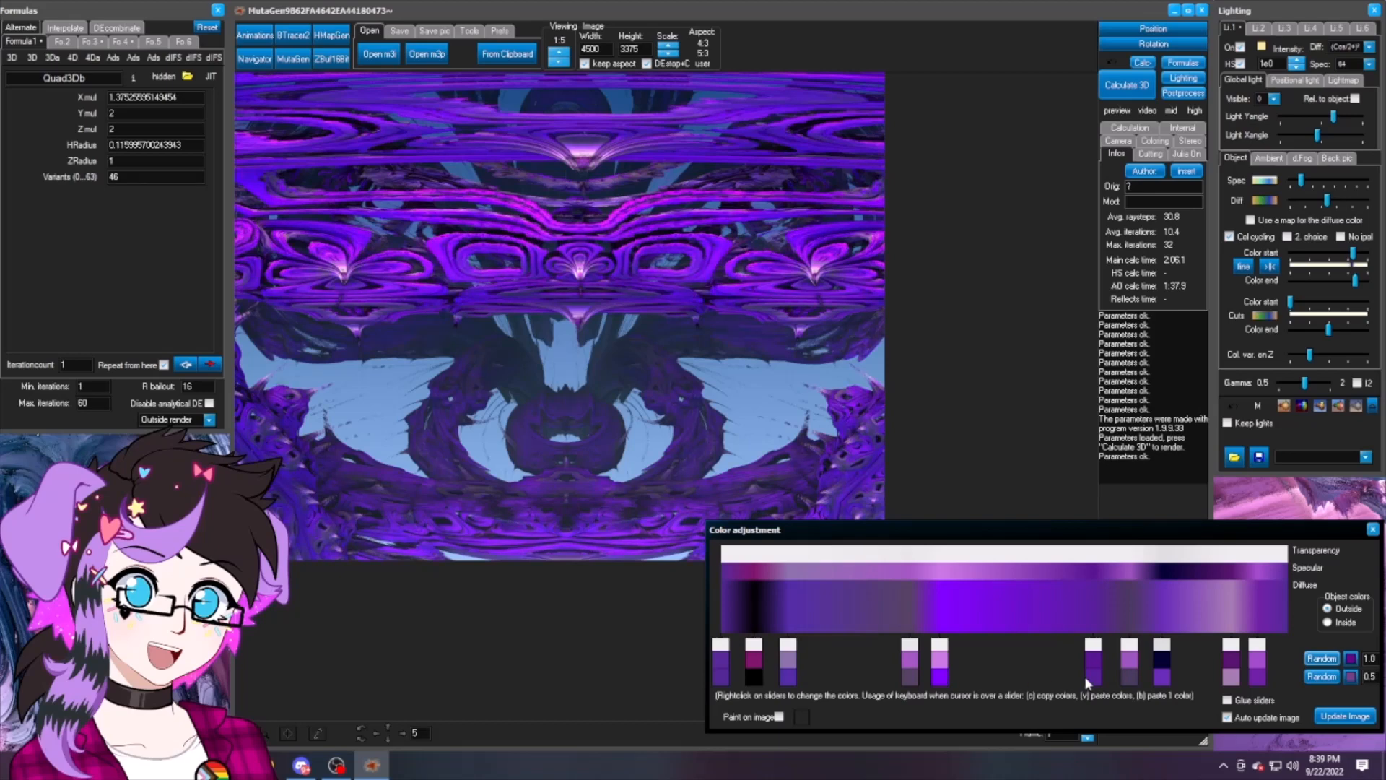
{"action": "left_click_drag", "start_coordinate": [1093, 682], "coordinate": [1116, 687]}
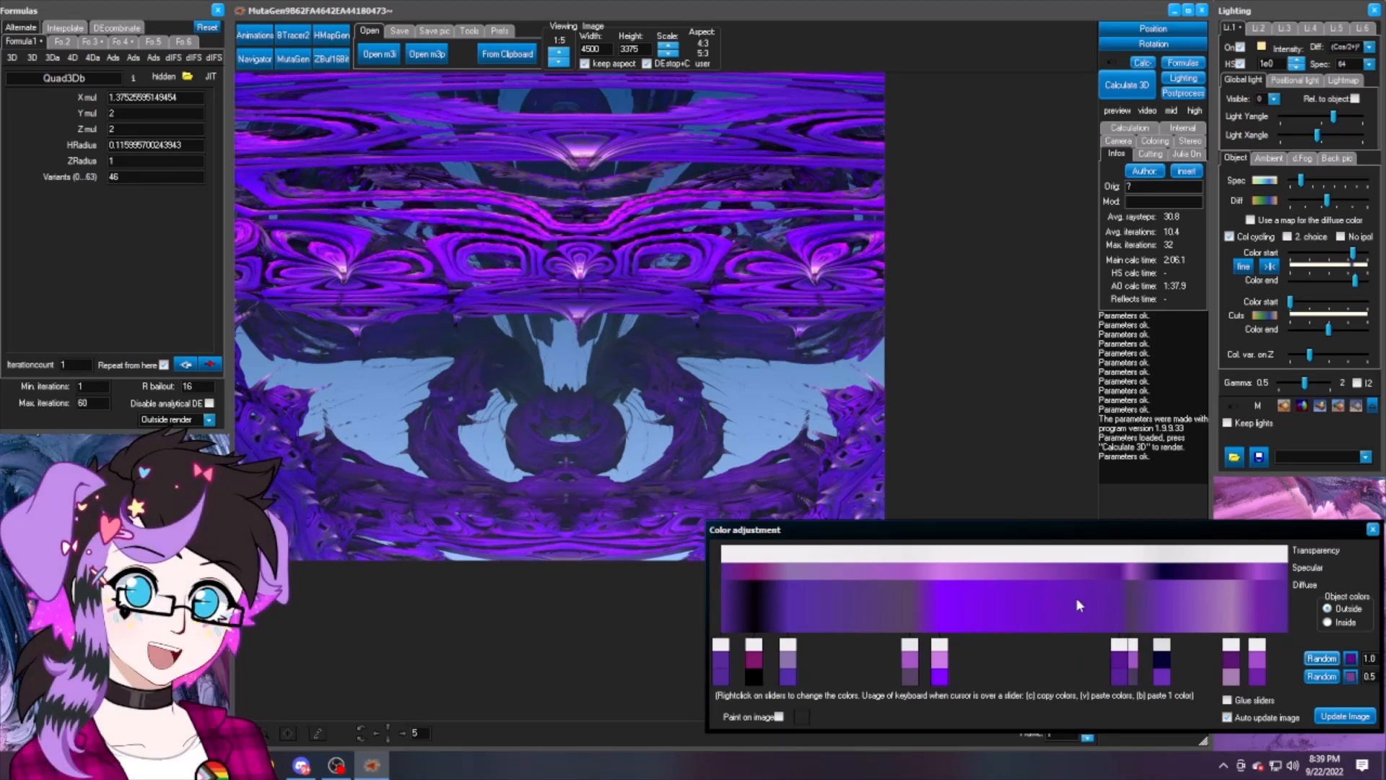
{"action": "left_click_drag", "start_coordinate": [788, 679], "coordinate": [806, 680]}
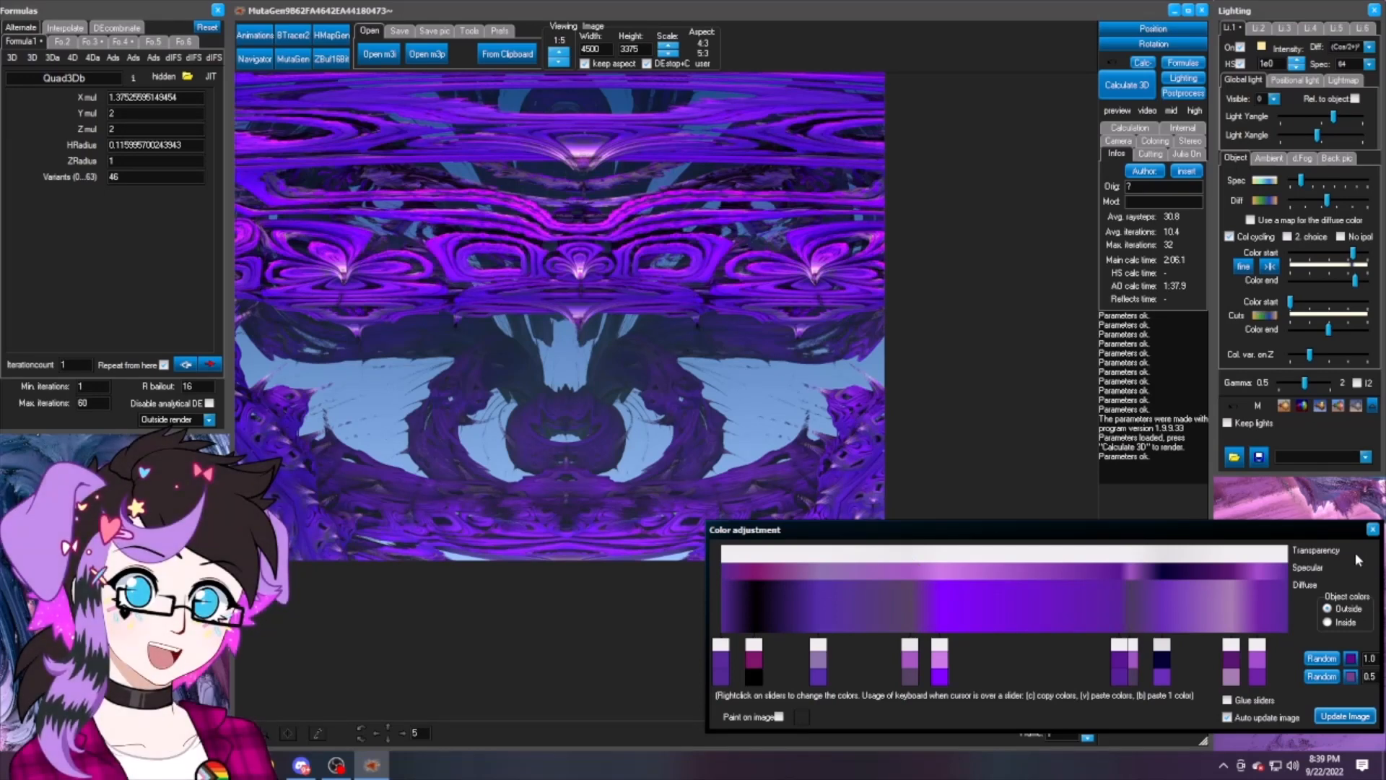
{"action": "left_click", "coordinate": [1227, 699]}
{"action": "left_click", "coordinate": [1373, 529]}
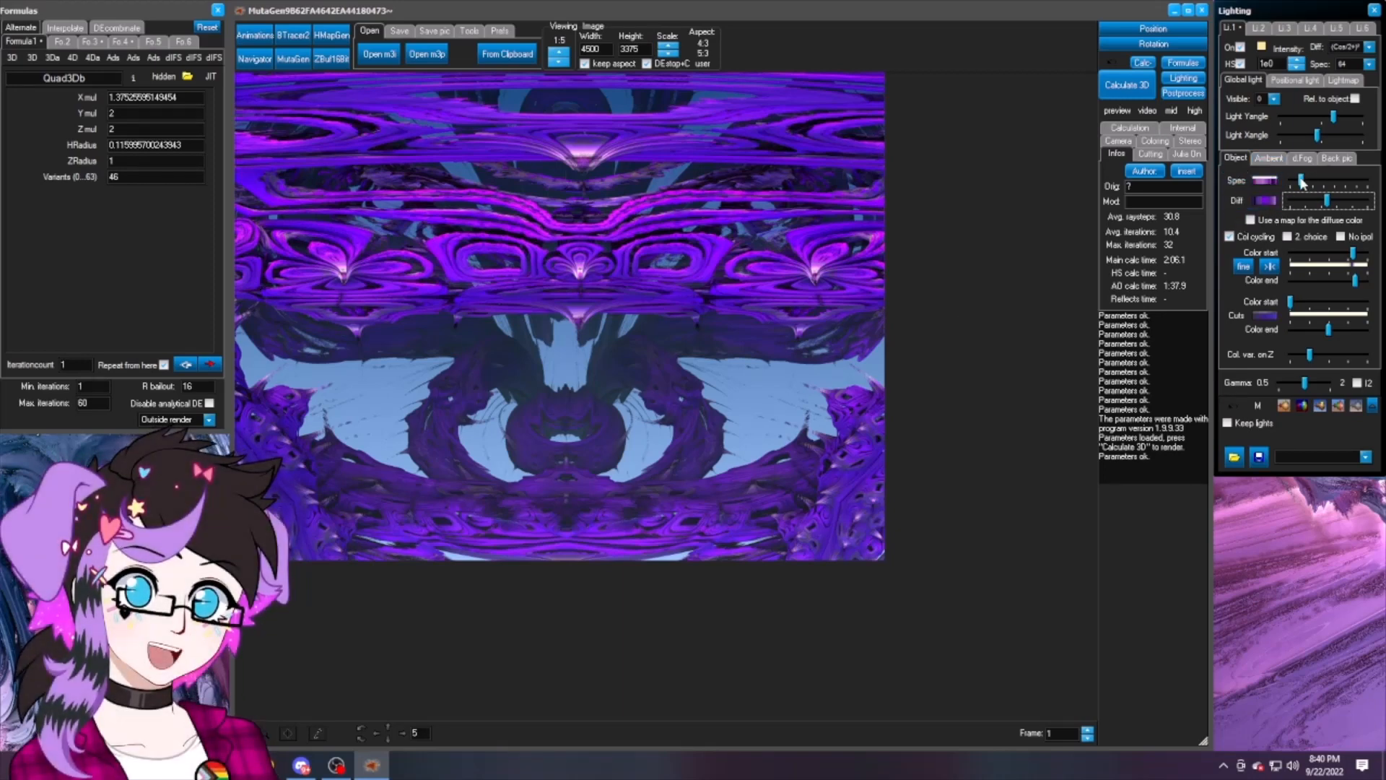
Step: Try a stronger specular amount on the object, restore it, and lower the diffuse amount slightly
{"action": "left_click_drag", "start_coordinate": [1303, 182], "coordinate": [1329, 185]}
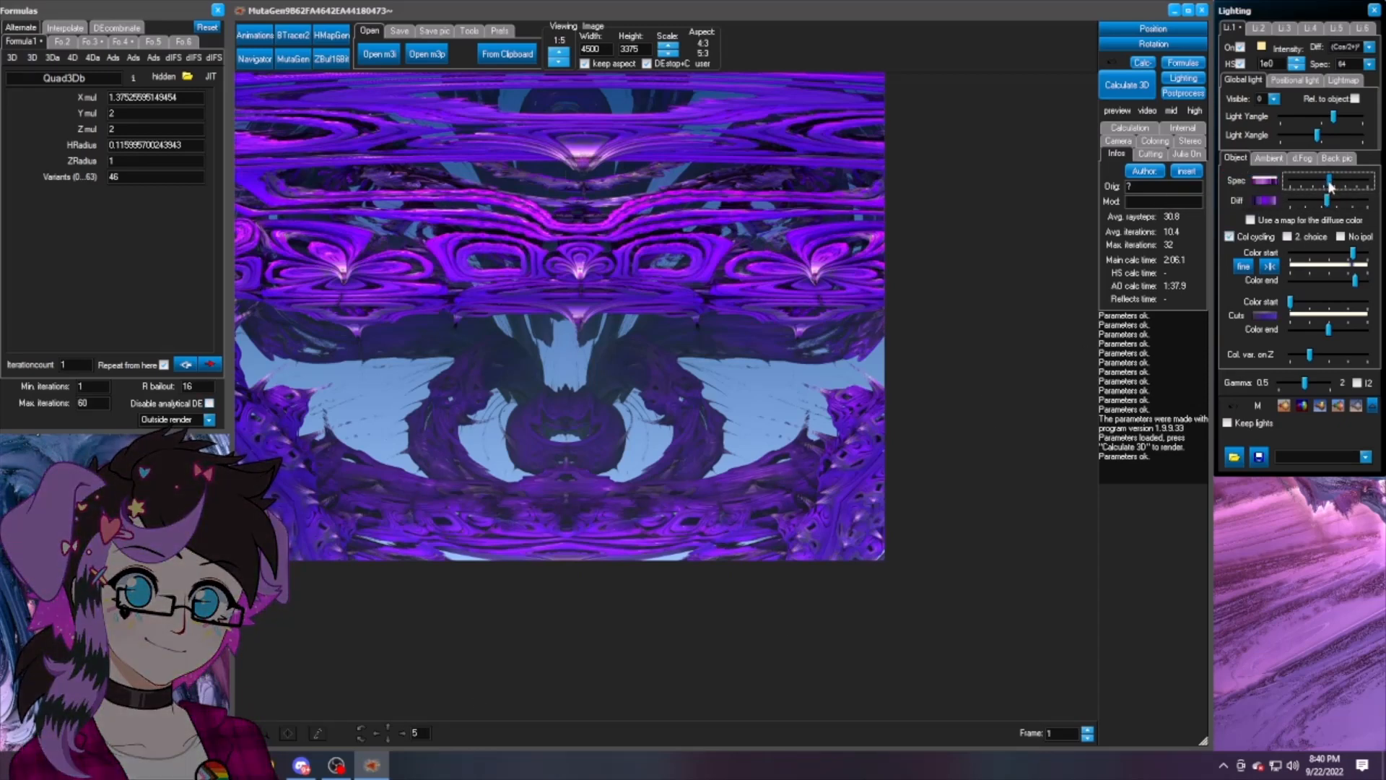
{"action": "left_click_drag", "start_coordinate": [1329, 183], "coordinate": [1302, 180]}
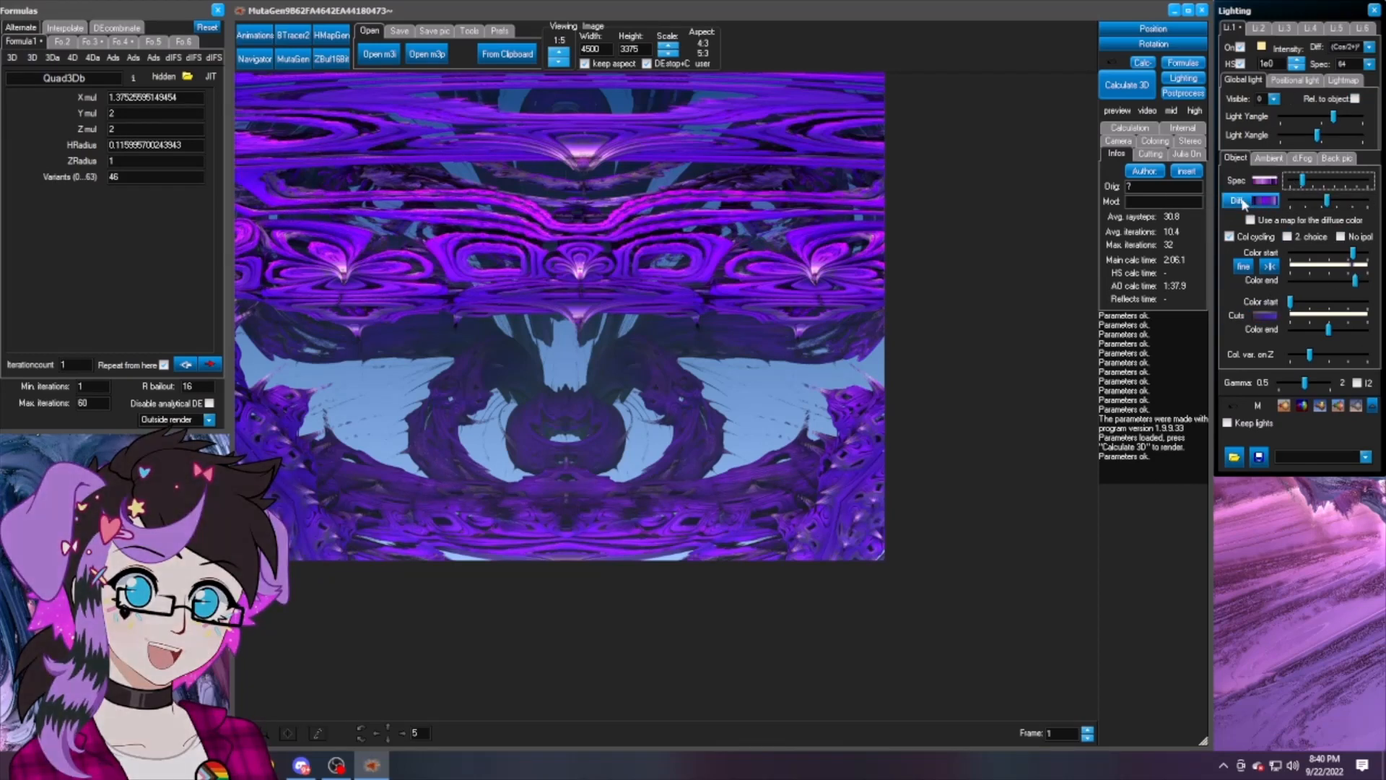
{"action": "left_click_drag", "start_coordinate": [1325, 200], "coordinate": [1305, 201]}
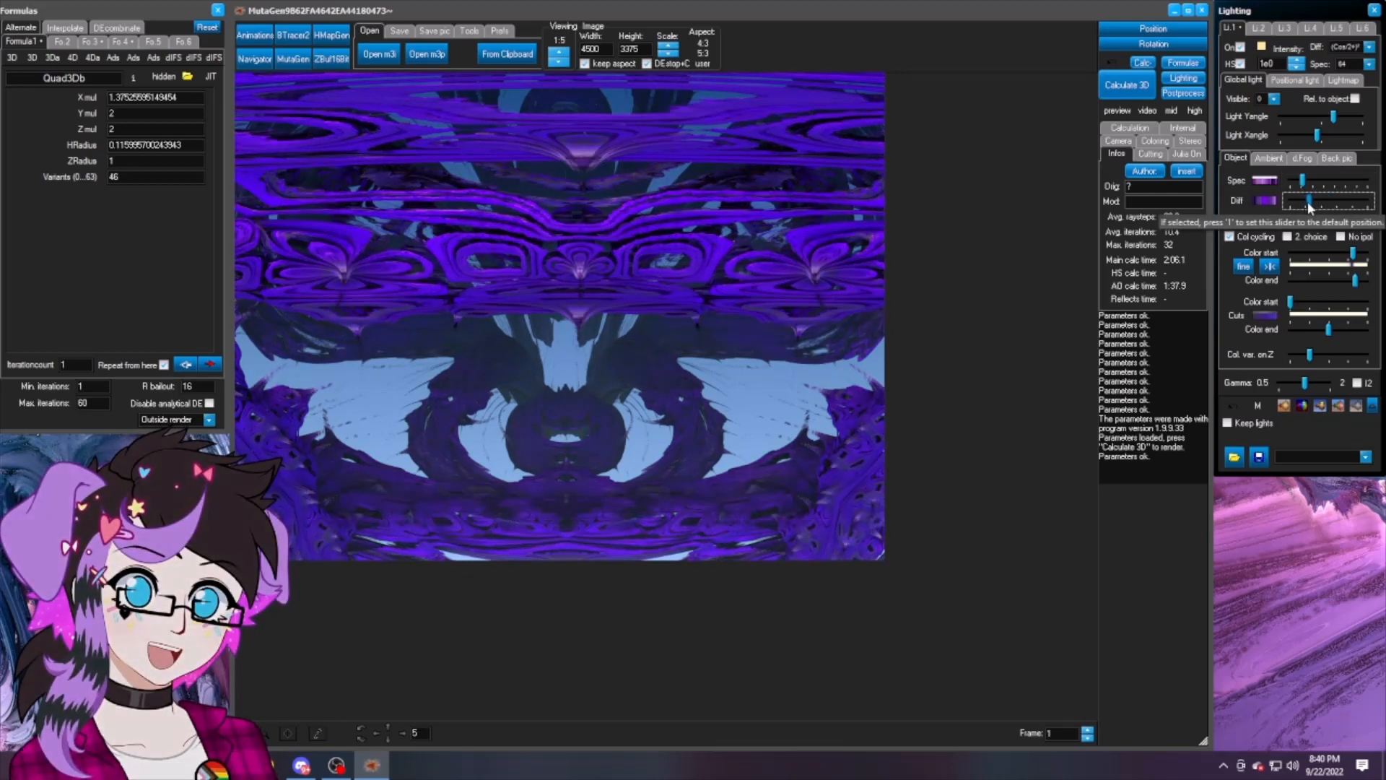
{"action": "left_click_drag", "start_coordinate": [1307, 203], "coordinate": [1321, 211]}
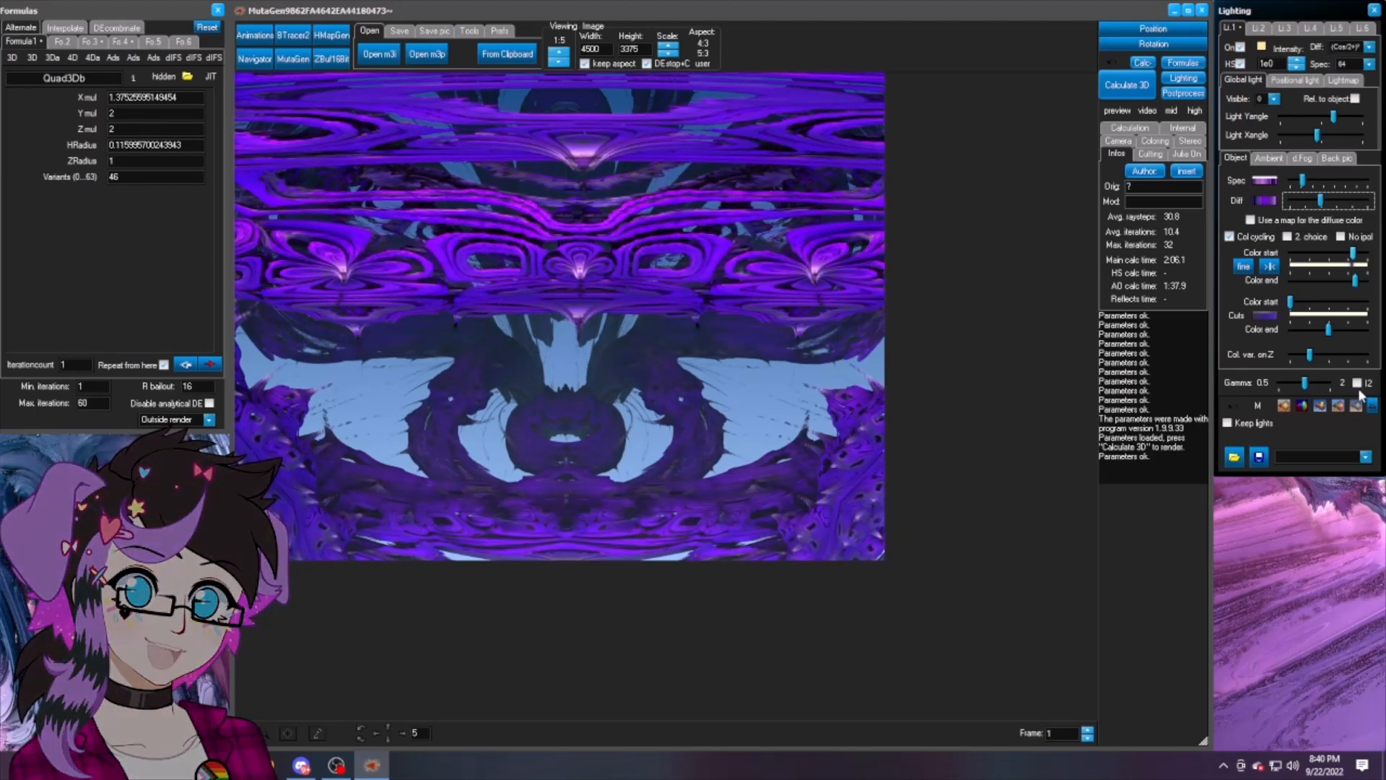
Step: Change the dark blue ambient light colour to black, RGB 0, 0, 0
{"action": "left_click", "coordinate": [1272, 159]}
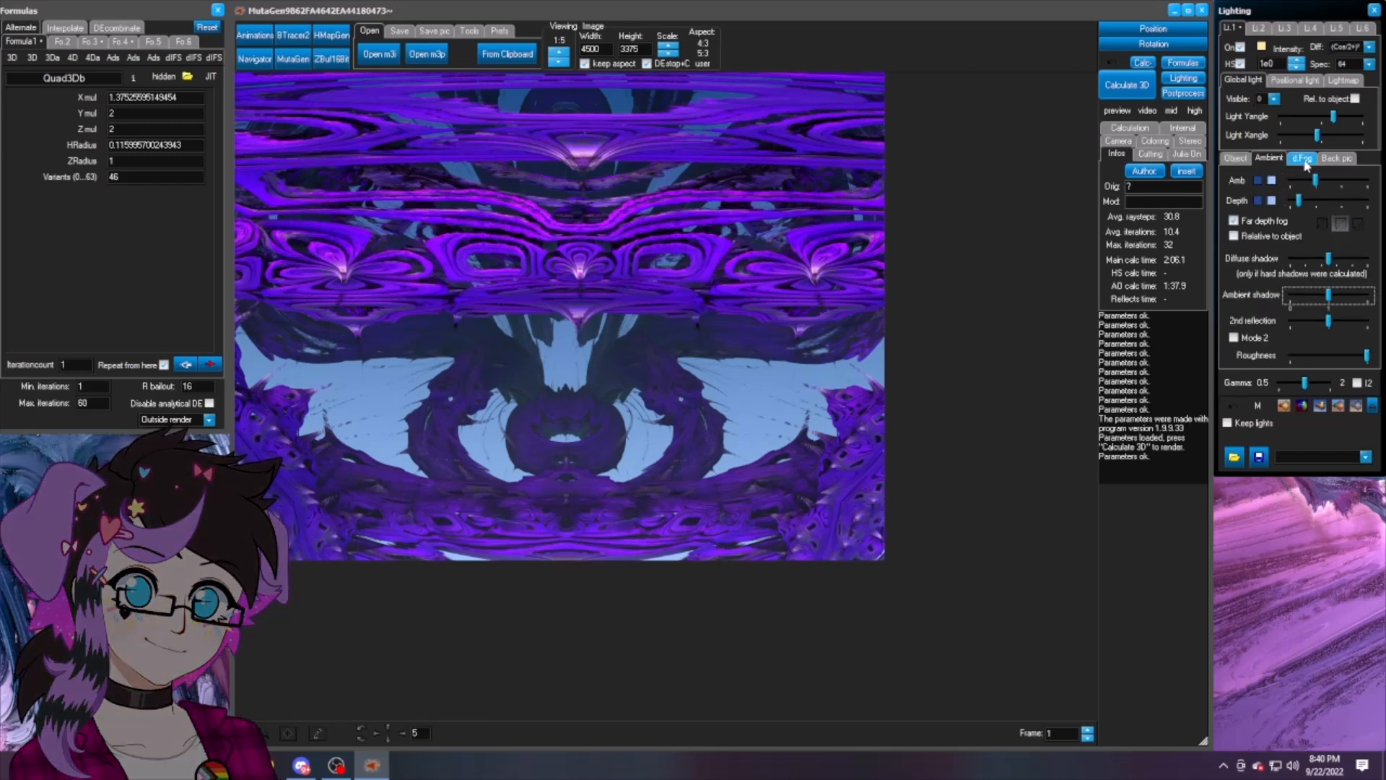
{"action": "left_click", "coordinate": [1272, 180]}
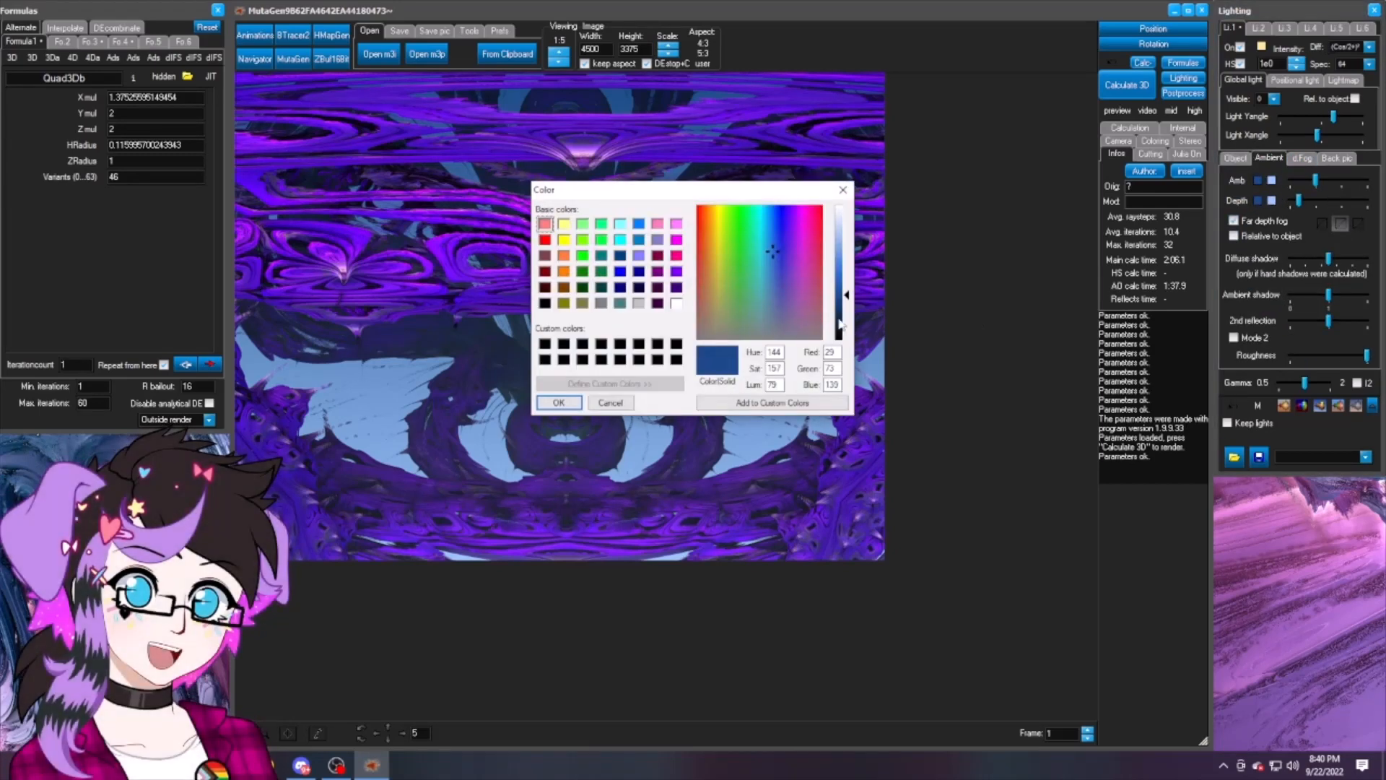
{"action": "left_click_drag", "start_coordinate": [850, 304], "coordinate": [849, 340]}
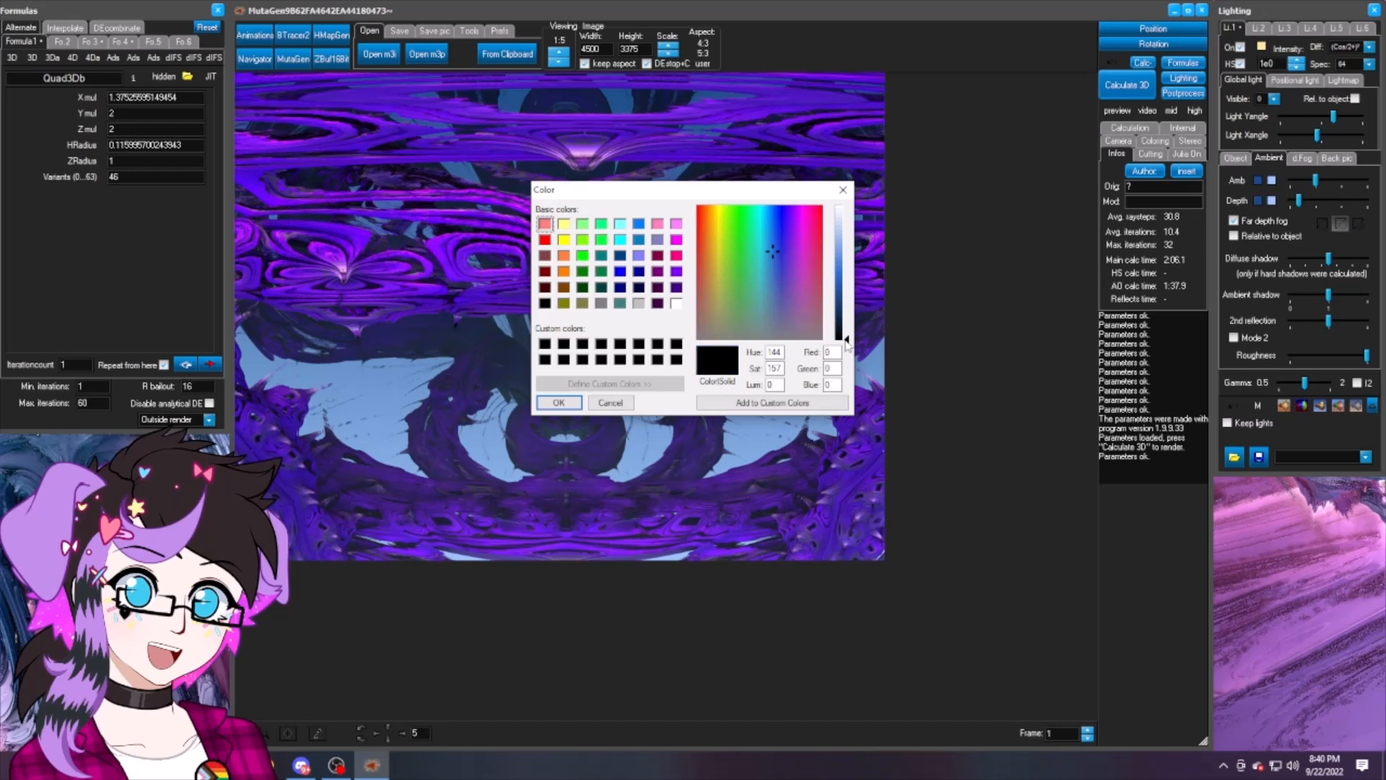
{"action": "left_click", "coordinate": [558, 403]}
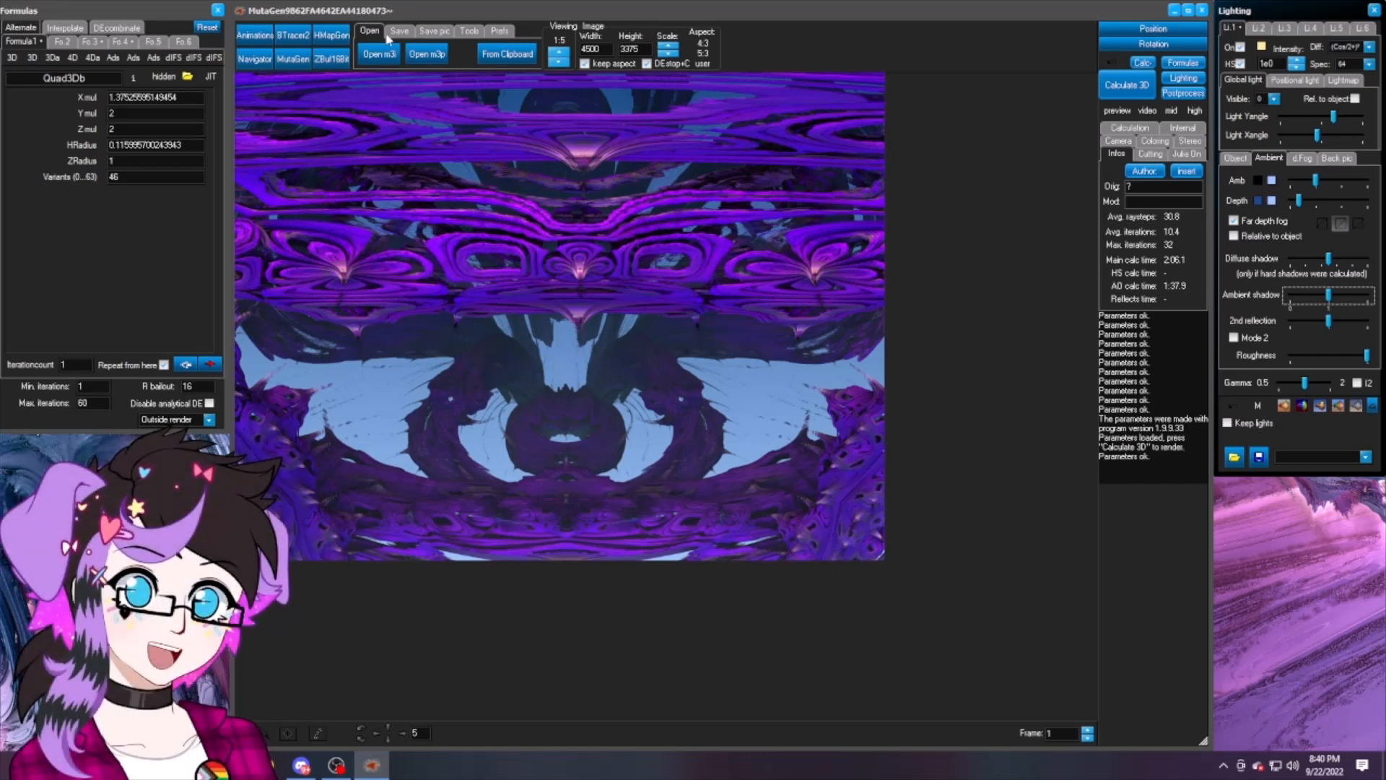
Step: Save the rendered picture as a PNG named Prideful Mind
{"action": "left_click", "coordinate": [418, 32]}
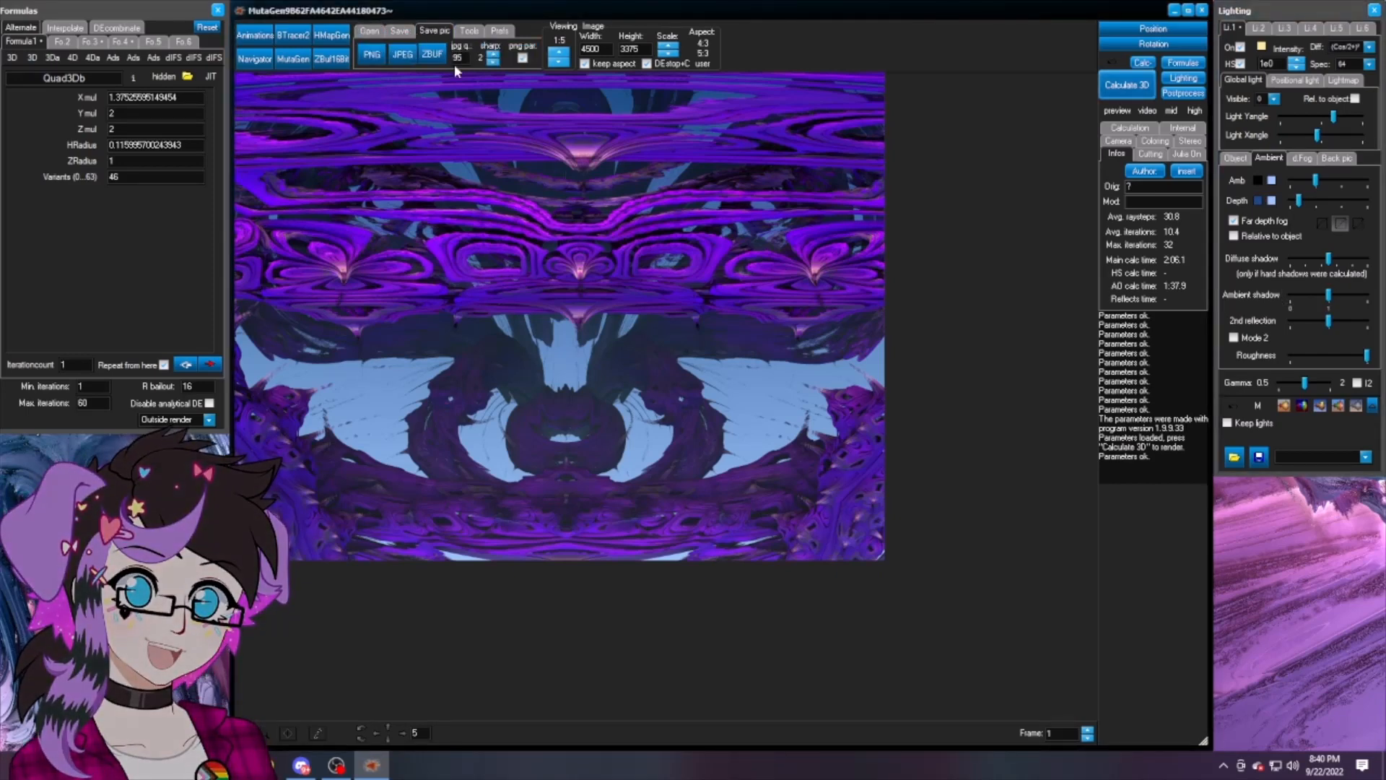
{"action": "left_click", "coordinate": [365, 59]}
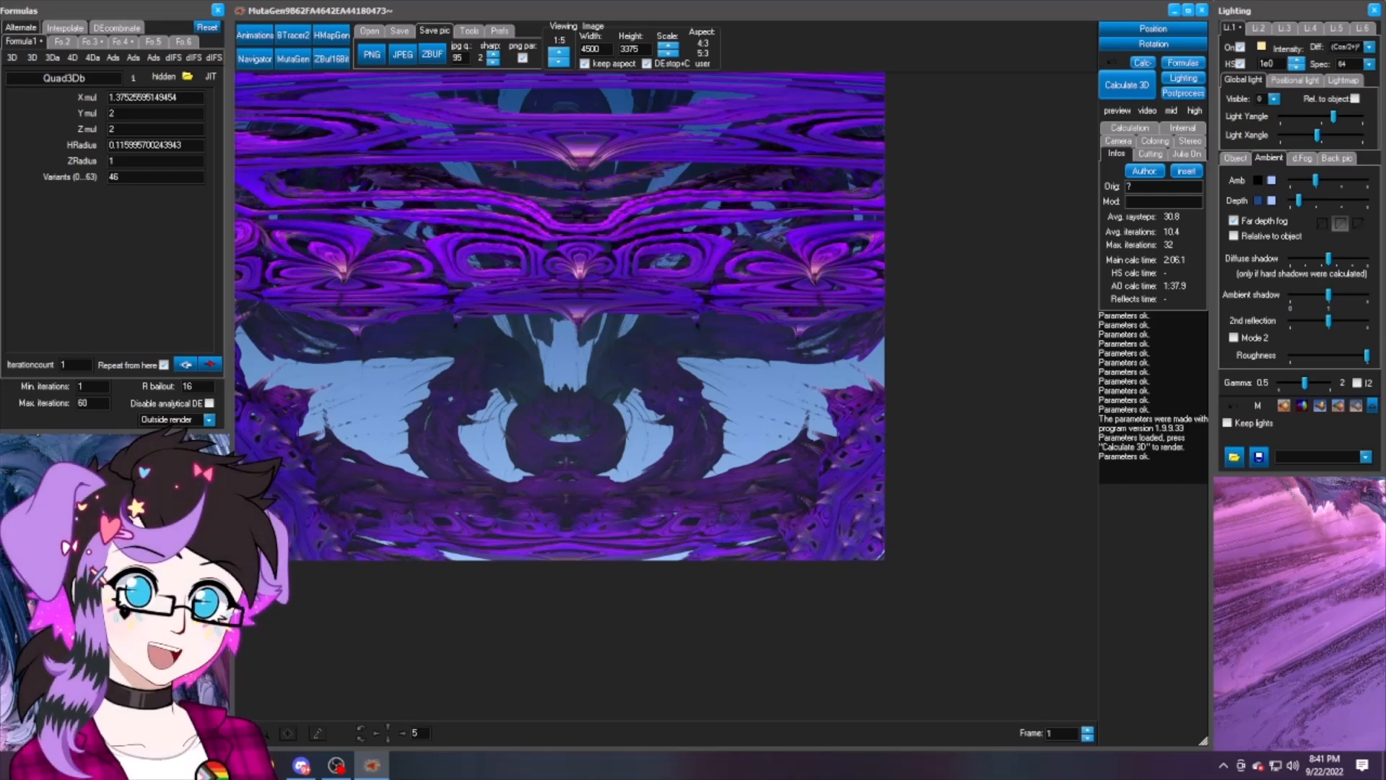
{"action": "key", "text": "Return"}
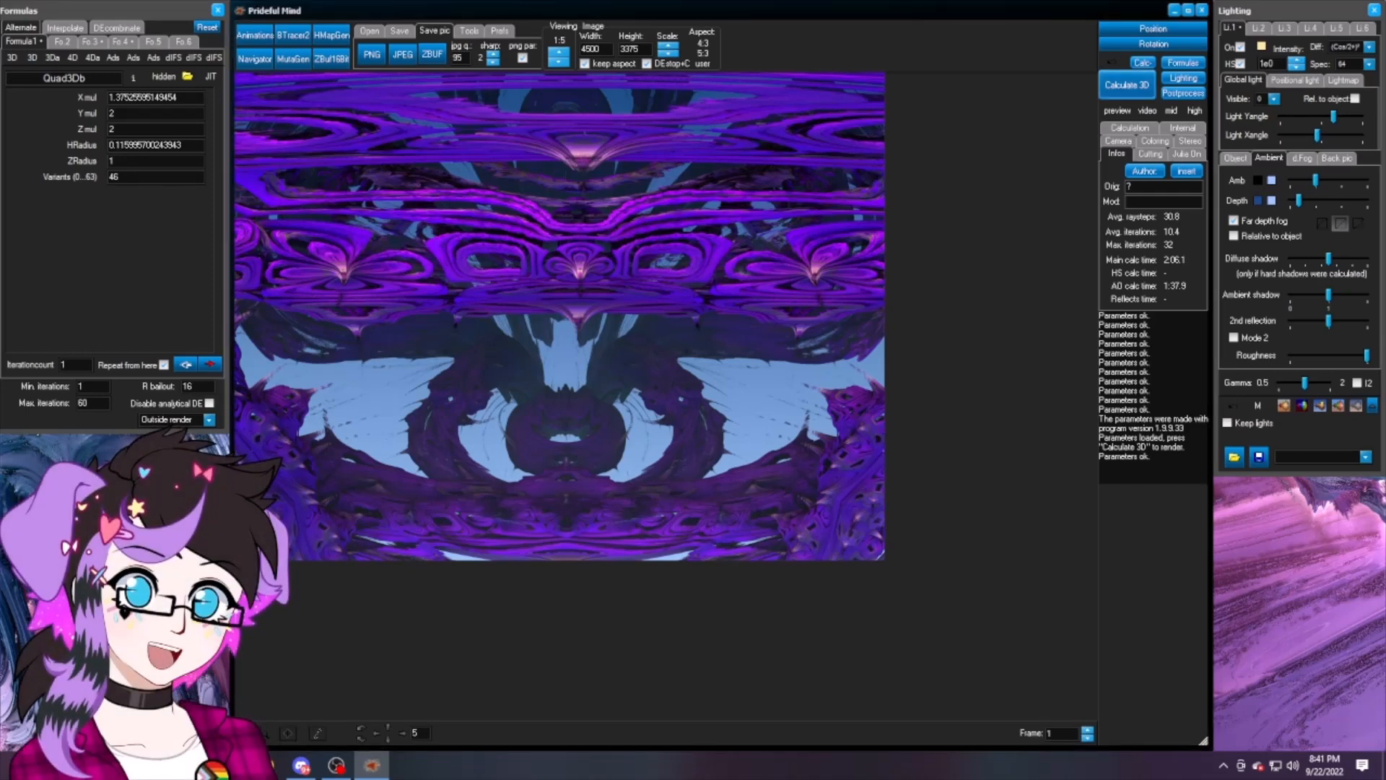